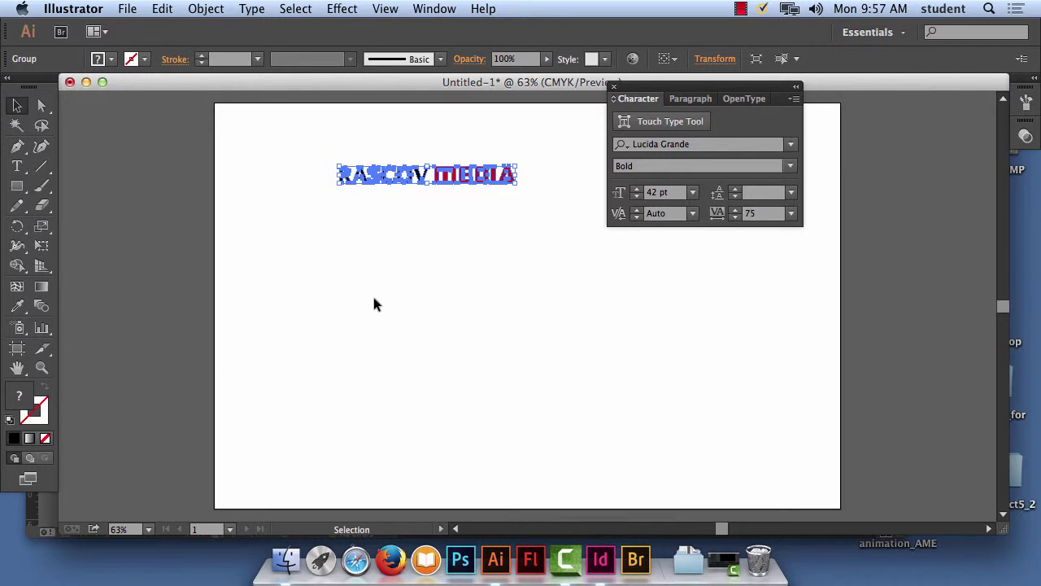
Add a new line of point text reading "RASCOV MEDIA" below the existing logo
{"action": "left_click", "coordinate": [406, 233]}
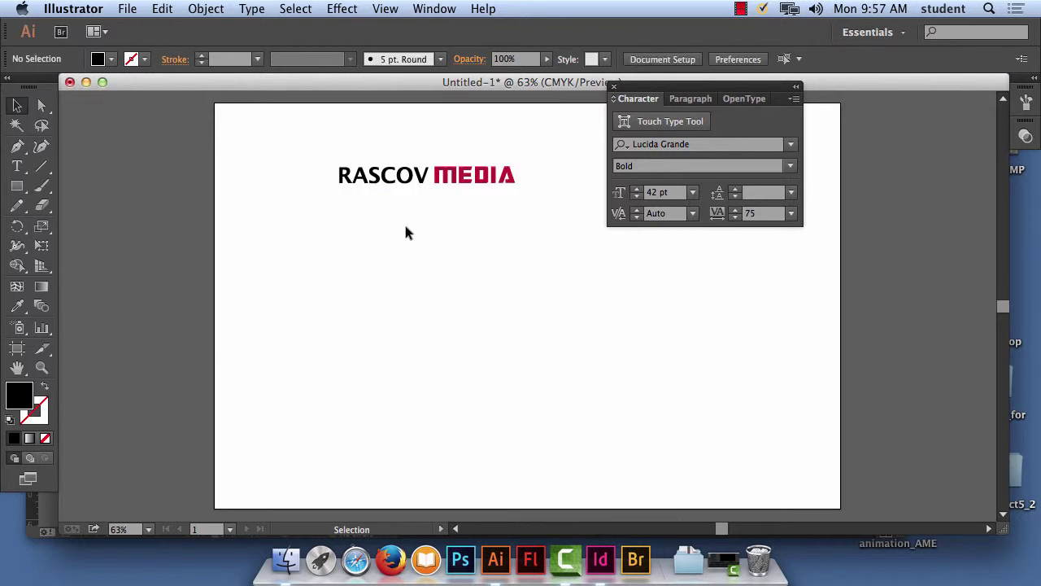
{"action": "left_click", "coordinate": [17, 166]}
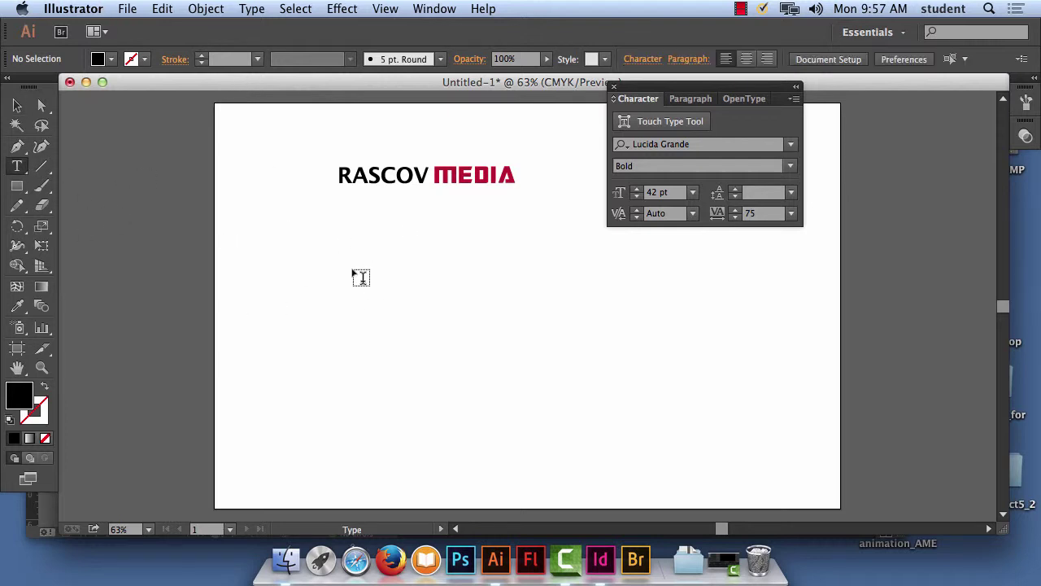
{"action": "left_click", "coordinate": [343, 243]}
{"action": "type", "text": "ERA"}
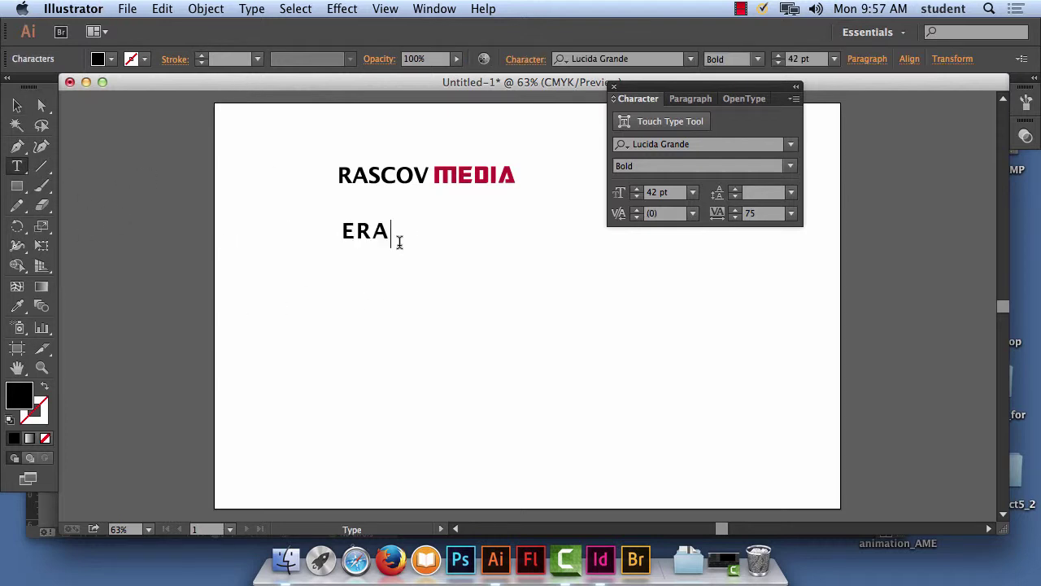
{"action": "key", "text": "BackSpace"}
{"action": "key", "text": "BackSpace"}
{"action": "key", "text": "BackSpace"}
{"action": "type", "text": "RASCOV MEDIA"}
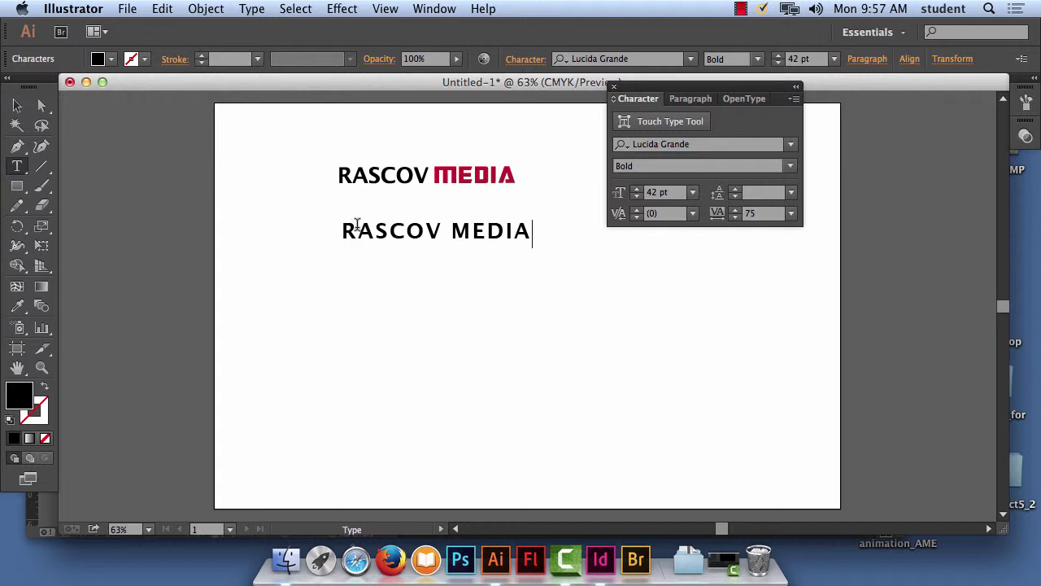
Set the word MEDIA in the new text line to the Back to the future 2002 font
{"action": "left_click_drag", "start_coordinate": [535, 249], "coordinate": [450, 238]}
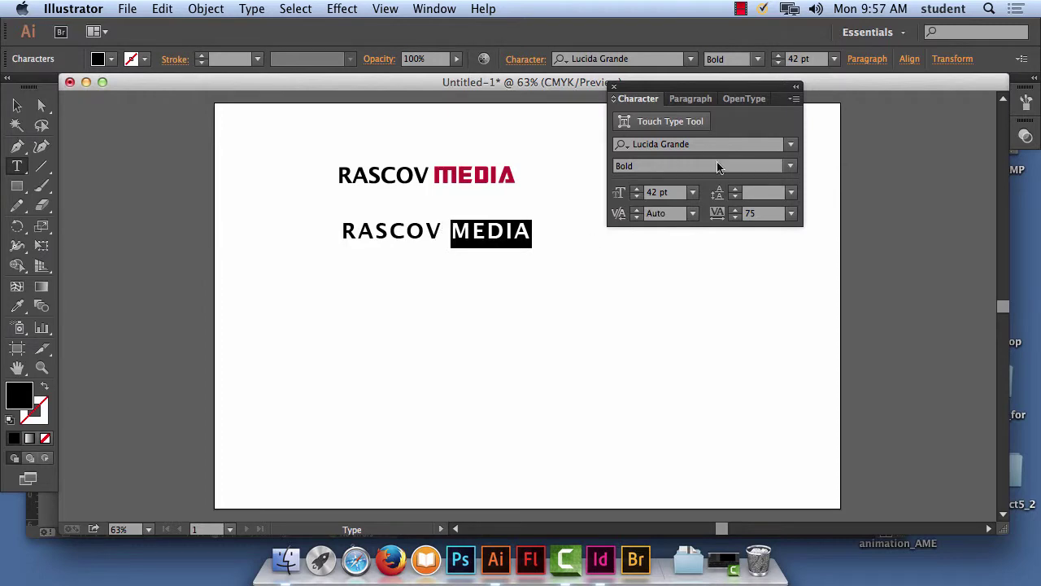
{"action": "left_click", "coordinate": [690, 58]}
{"action": "scroll", "coordinate": [762, 411], "scroll_direction": "down", "scroll_amount": 20}
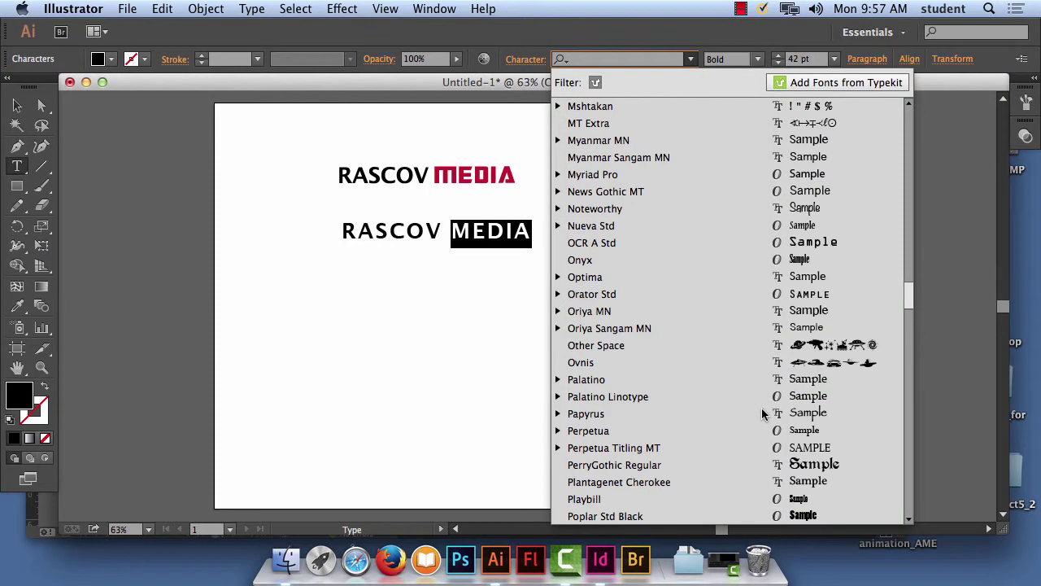
{"action": "scroll", "coordinate": [762, 408], "scroll_direction": "down", "scroll_amount": 3}
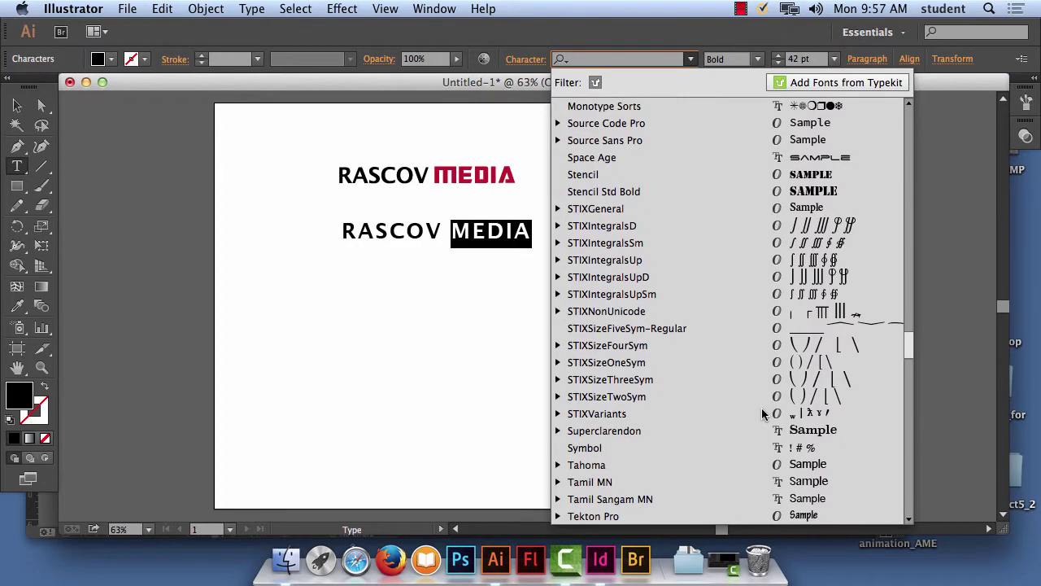
{"action": "scroll", "coordinate": [762, 408], "scroll_direction": "up", "scroll_amount": 20}
{"action": "scroll", "coordinate": [766, 397], "scroll_direction": "up", "scroll_amount": 20}
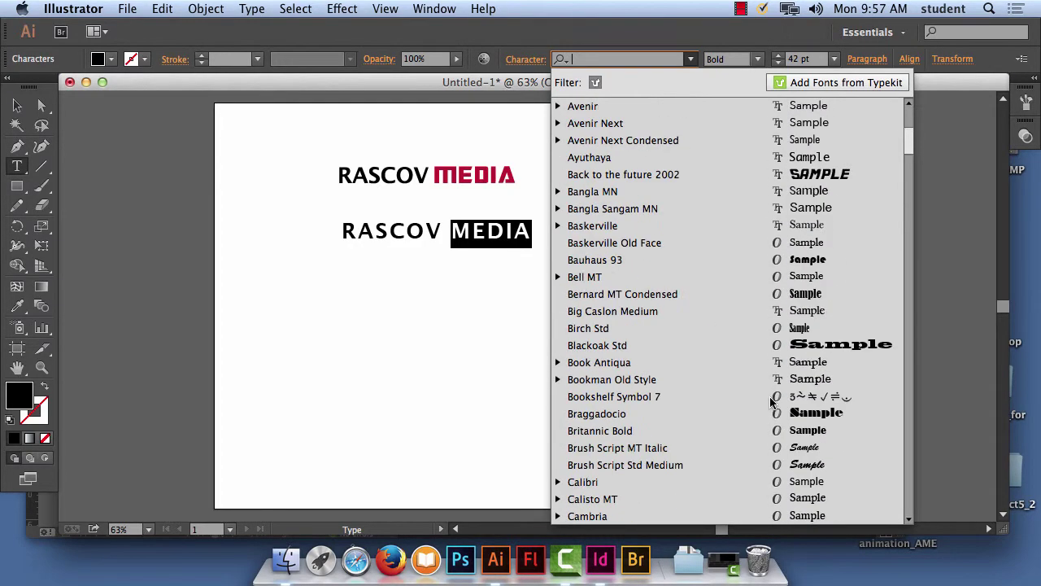
{"action": "left_click", "coordinate": [803, 434]}
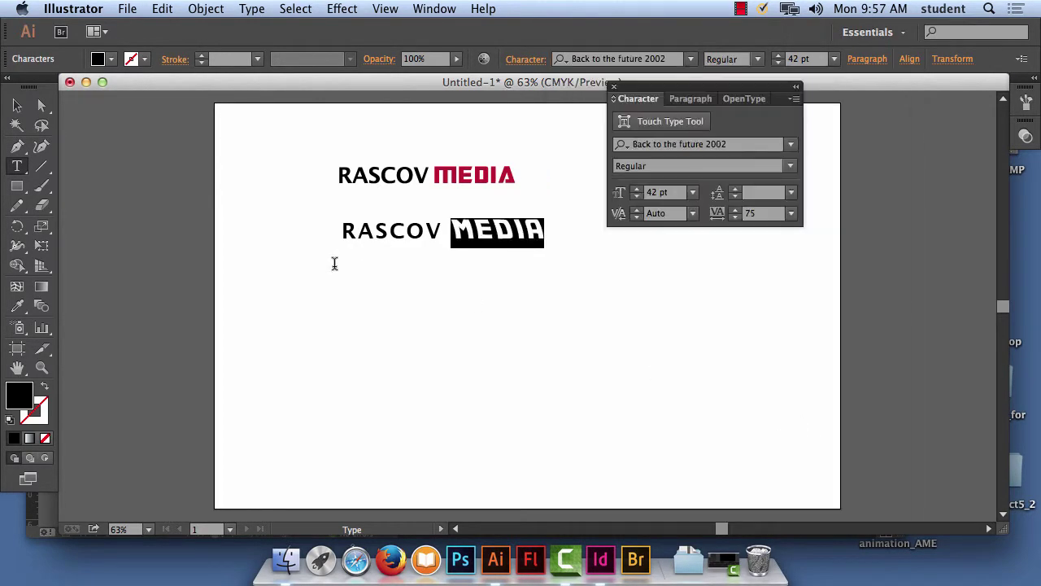
Try the Monotype Corsiva font on the word RASCOV in the new text line
{"action": "left_click_drag", "start_coordinate": [444, 231], "coordinate": [340, 224]}
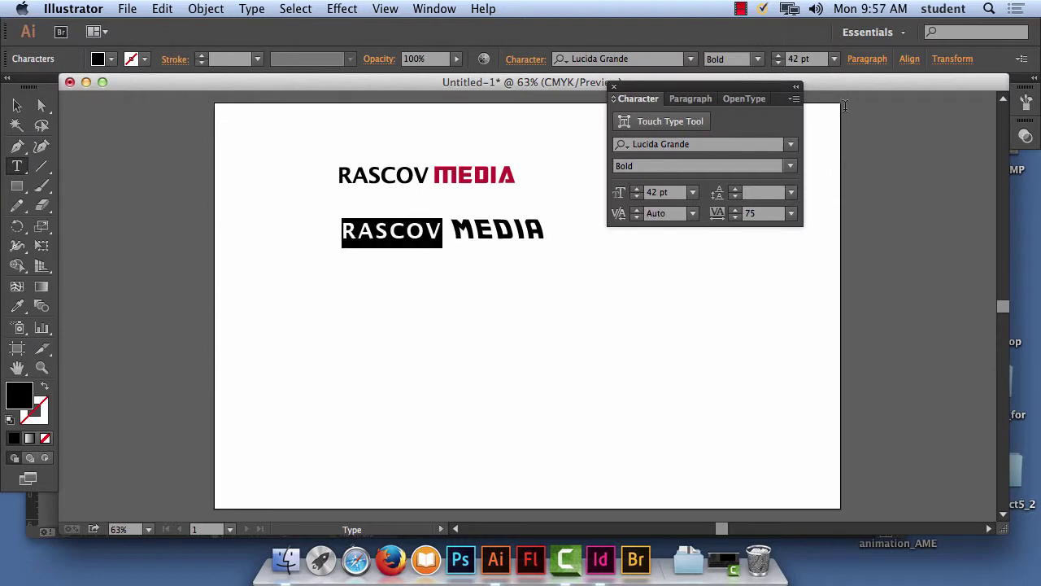
{"action": "left_click", "coordinate": [692, 59]}
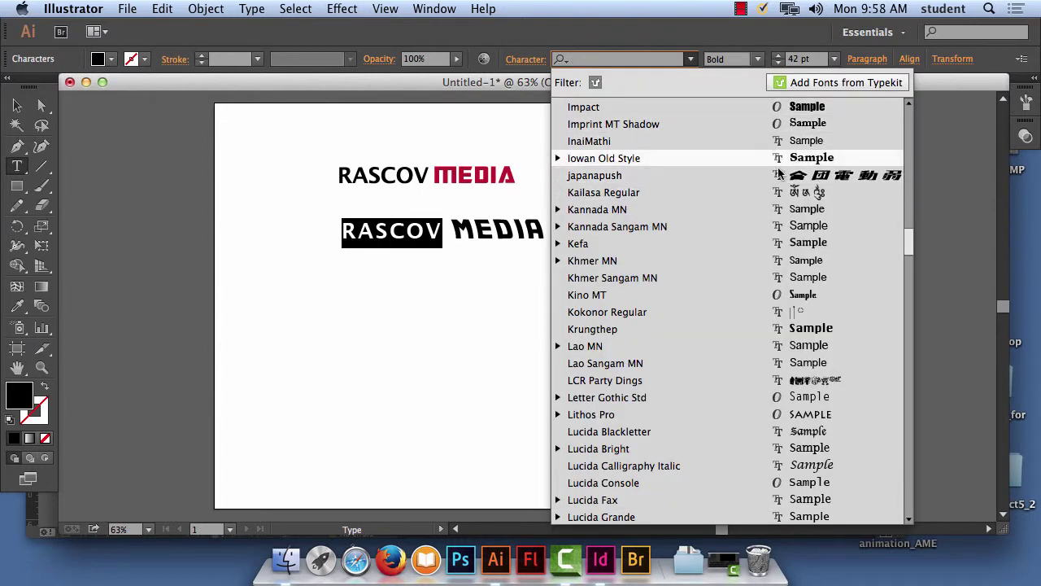
{"action": "scroll", "coordinate": [763, 183], "scroll_direction": "up", "scroll_amount": 5}
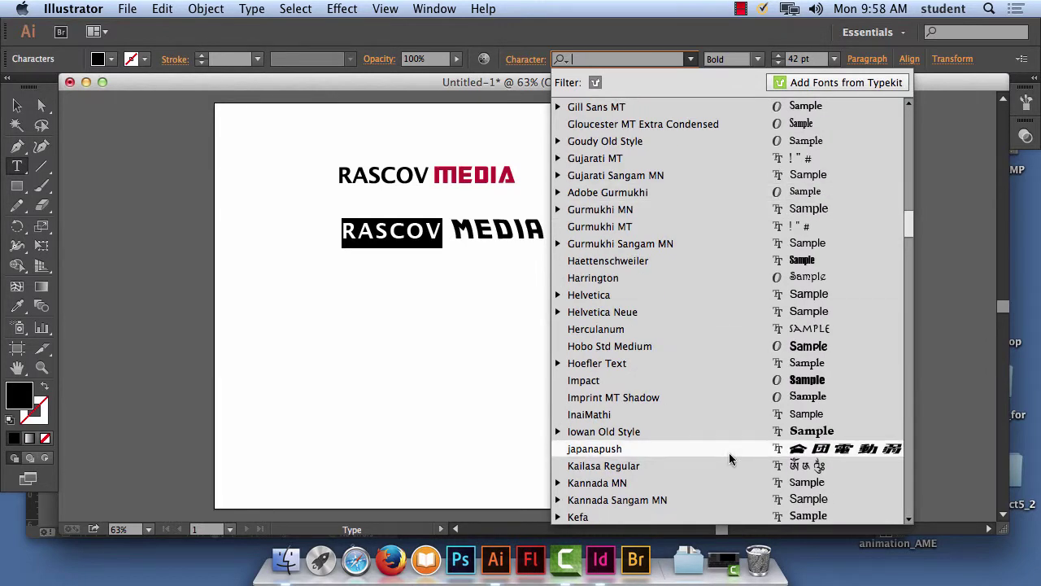
{"action": "scroll", "coordinate": [700, 152], "scroll_direction": "up", "scroll_amount": 8}
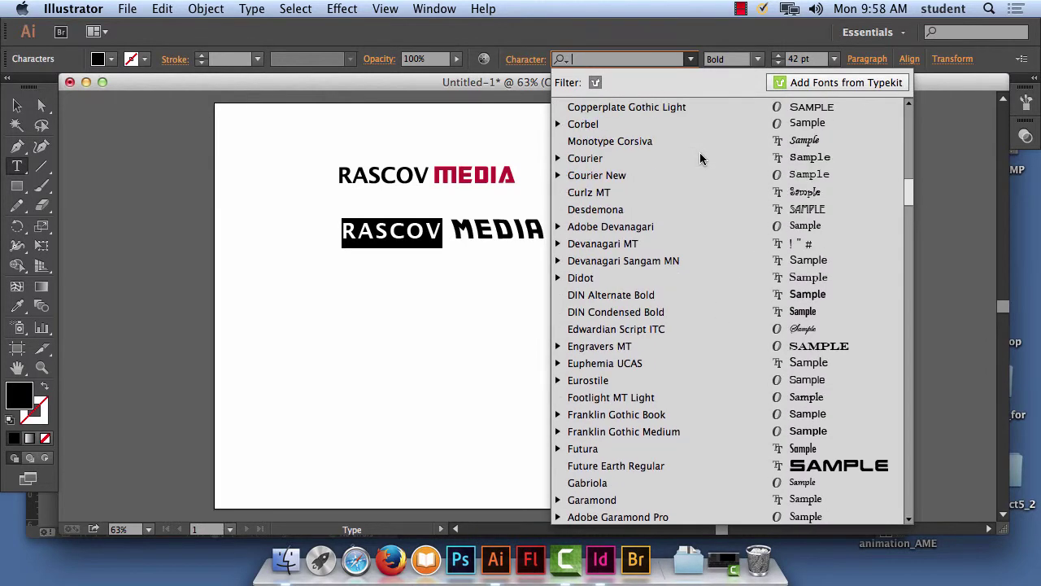
{"action": "scroll", "coordinate": [700, 152], "scroll_direction": "up", "scroll_amount": 1}
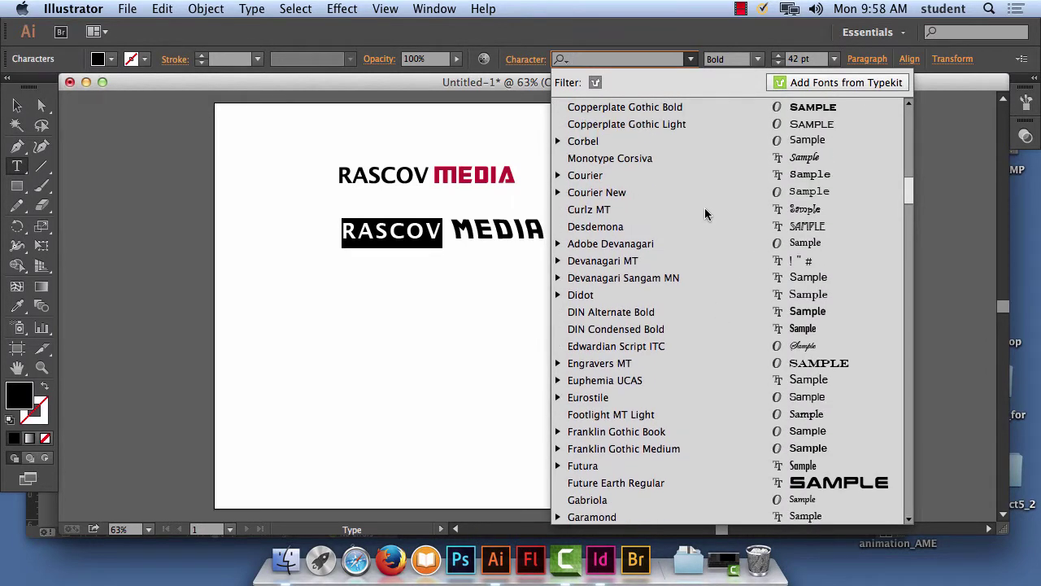
{"action": "left_click", "coordinate": [721, 161]}
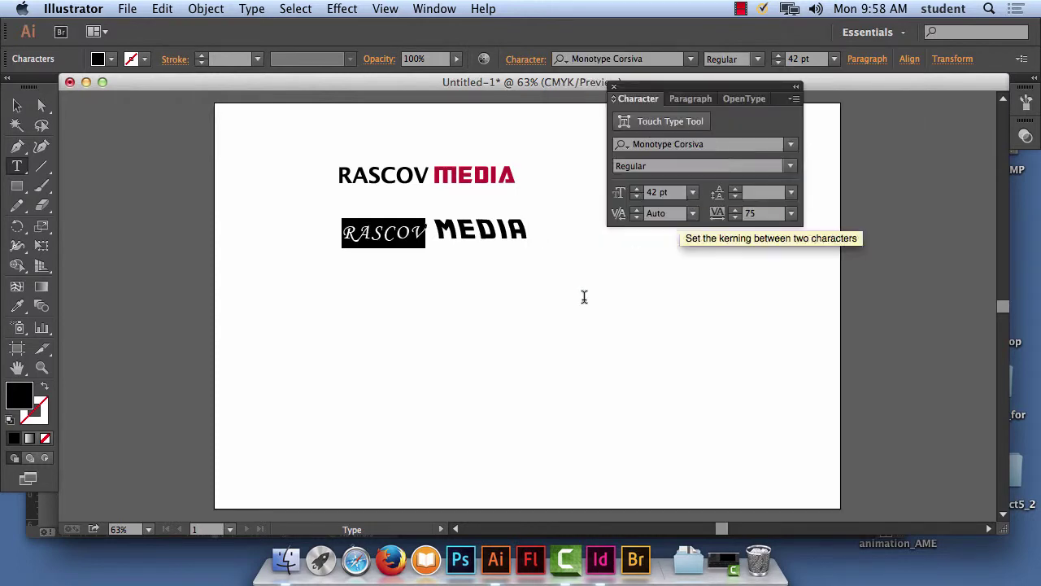
Try the Brush Script Std Medium and Blackoak Std fonts on the selected word RASCOV
{"action": "left_click", "coordinate": [692, 59]}
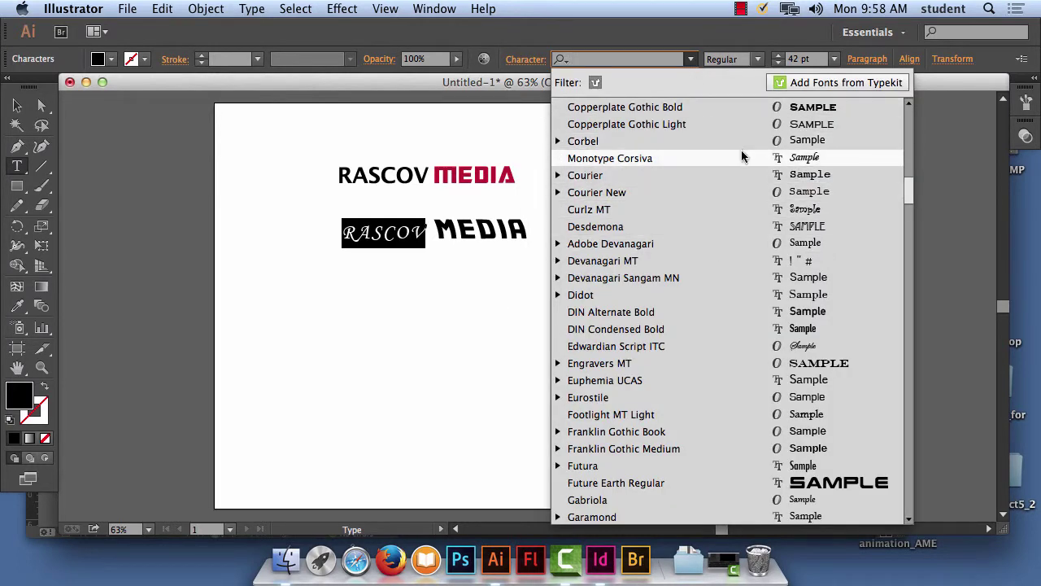
{"action": "scroll", "coordinate": [741, 155], "scroll_direction": "up", "scroll_amount": 10}
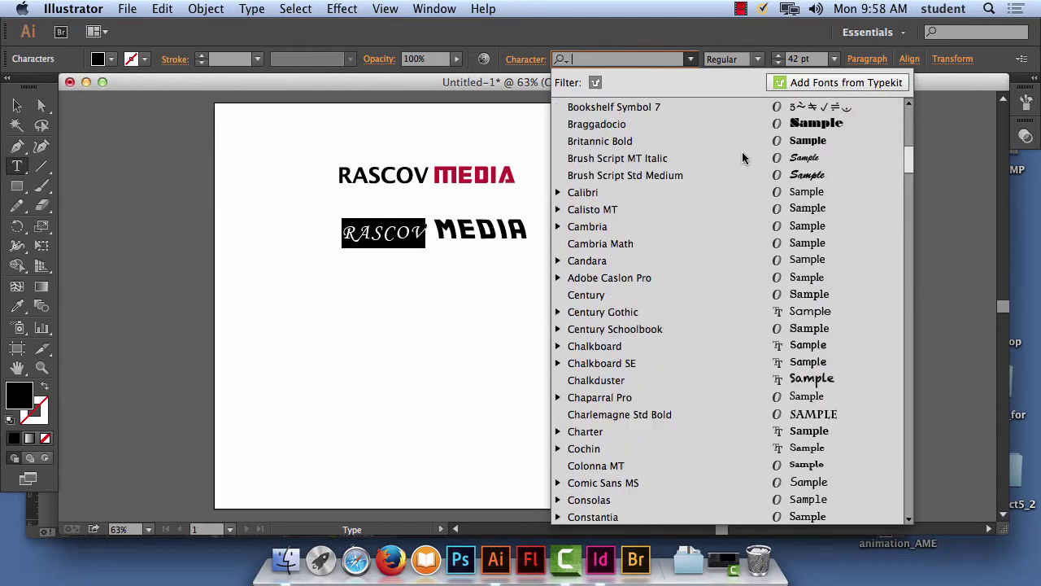
{"action": "left_click", "coordinate": [746, 172]}
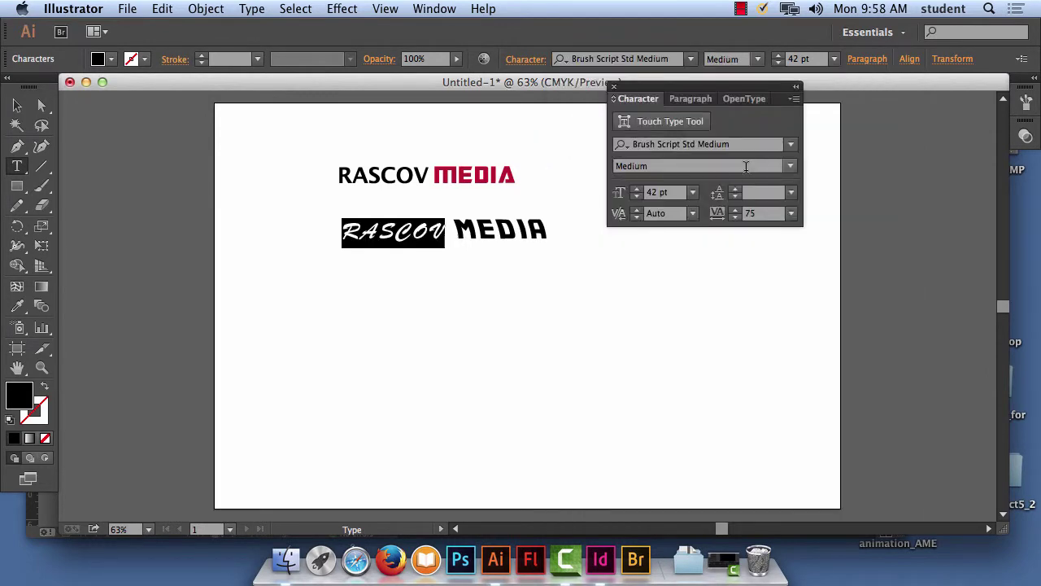
{"action": "left_click", "coordinate": [790, 145]}
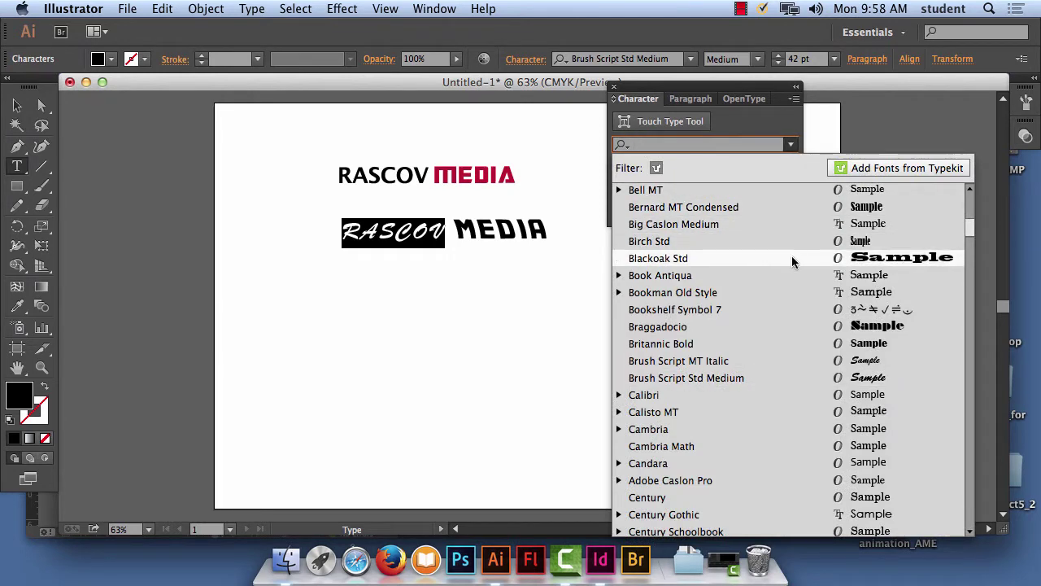
{"action": "left_click", "coordinate": [792, 258]}
Set the selected word RASCOV to the Alienator font and finish editing the text line
{"action": "left_click", "coordinate": [791, 144]}
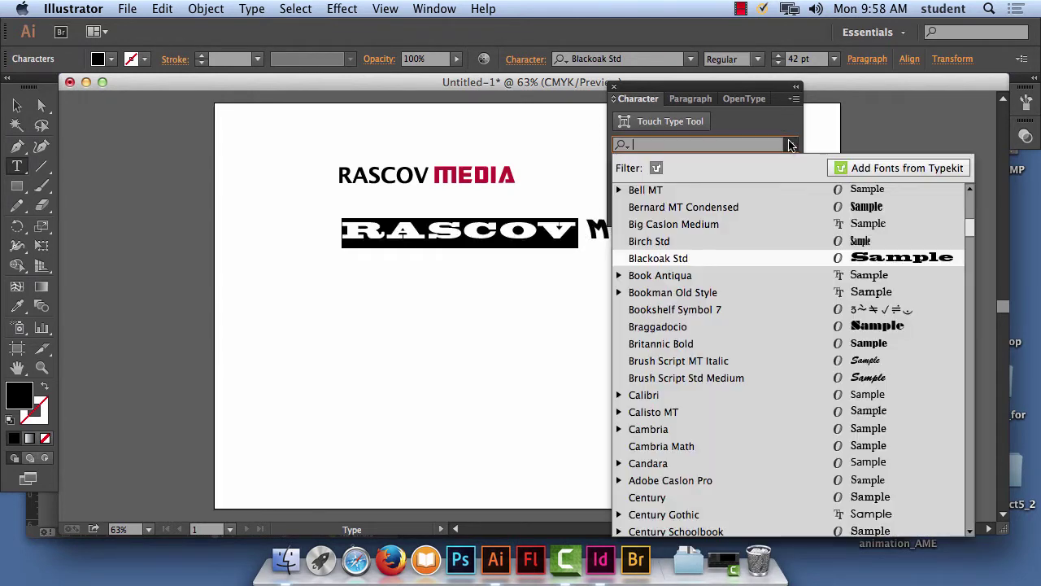
{"action": "scroll", "coordinate": [799, 276], "scroll_direction": "up", "scroll_amount": 5}
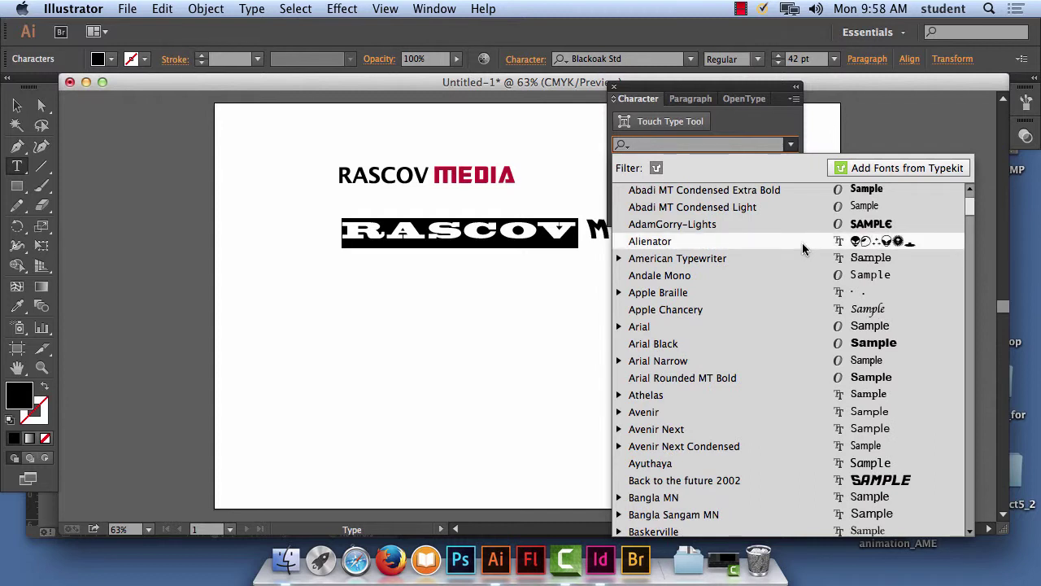
{"action": "left_click", "coordinate": [800, 245]}
{"action": "key", "text": "End"}
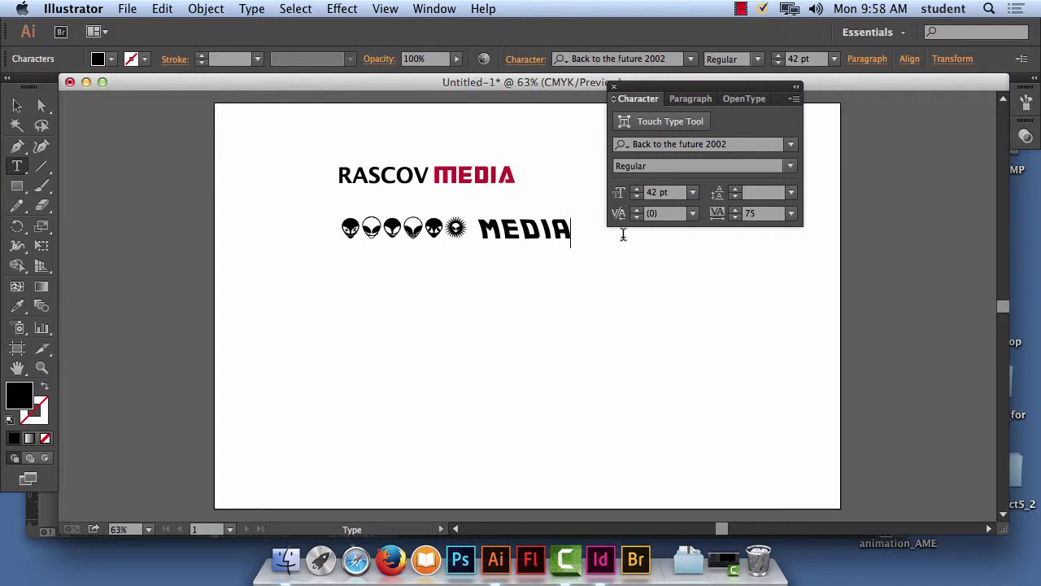
{"action": "left_click", "coordinate": [18, 107]}
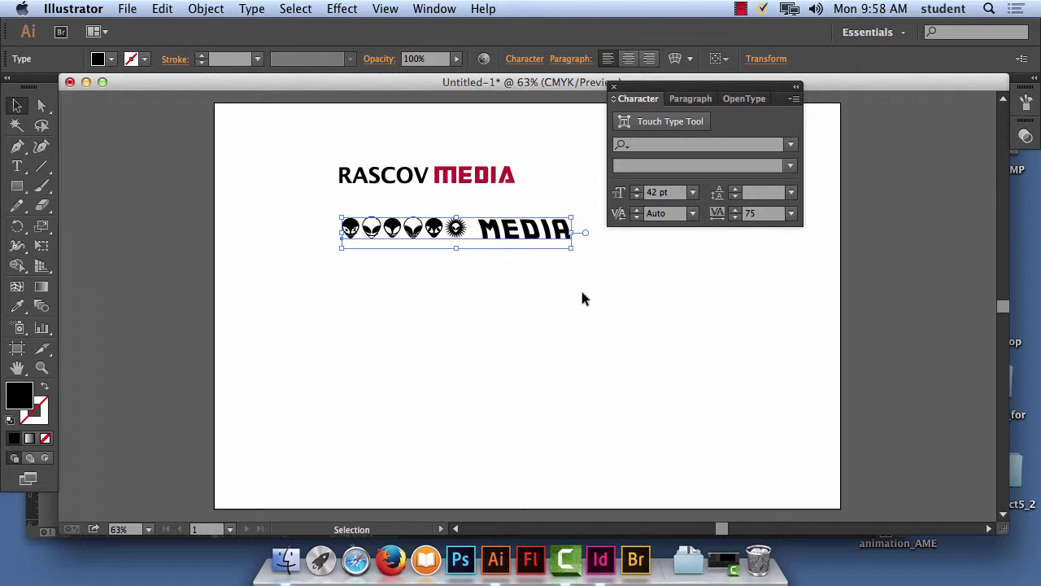
Save the document to the Desktop as mylogo.ai in Adobe Illustrator format with the default Illustrator CC options
{"action": "left_click", "coordinate": [130, 8]}
{"action": "key", "text": "super+s"}
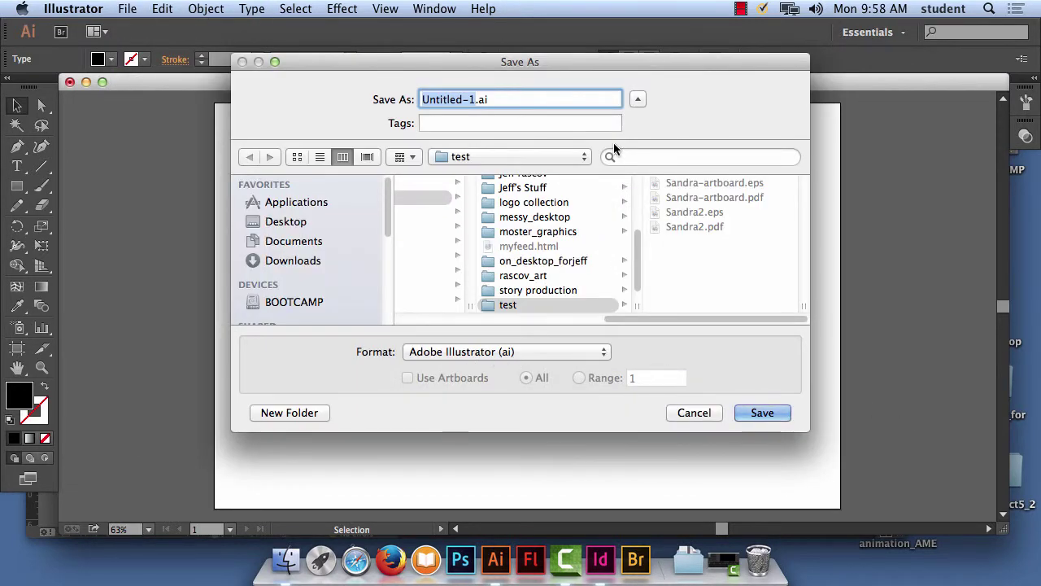
{"action": "type", "text": "mylogo"}
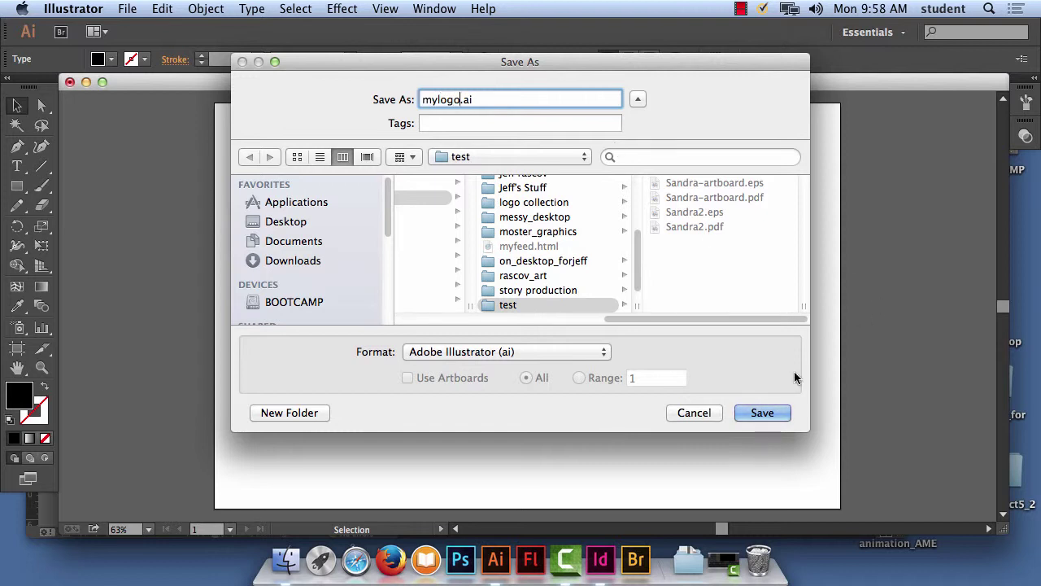
{"action": "left_click", "coordinate": [281, 223]}
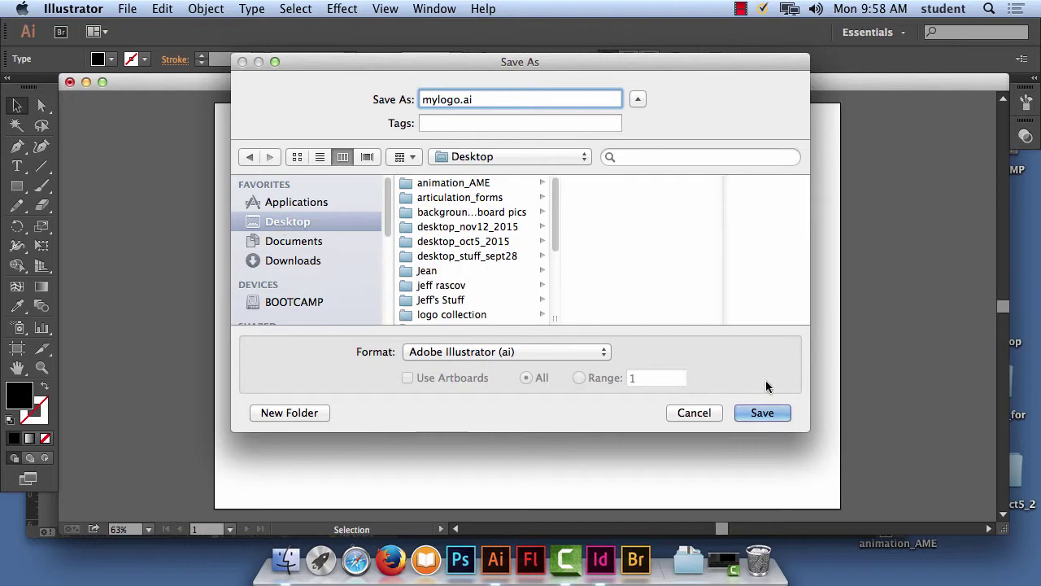
{"action": "left_click", "coordinate": [768, 412]}
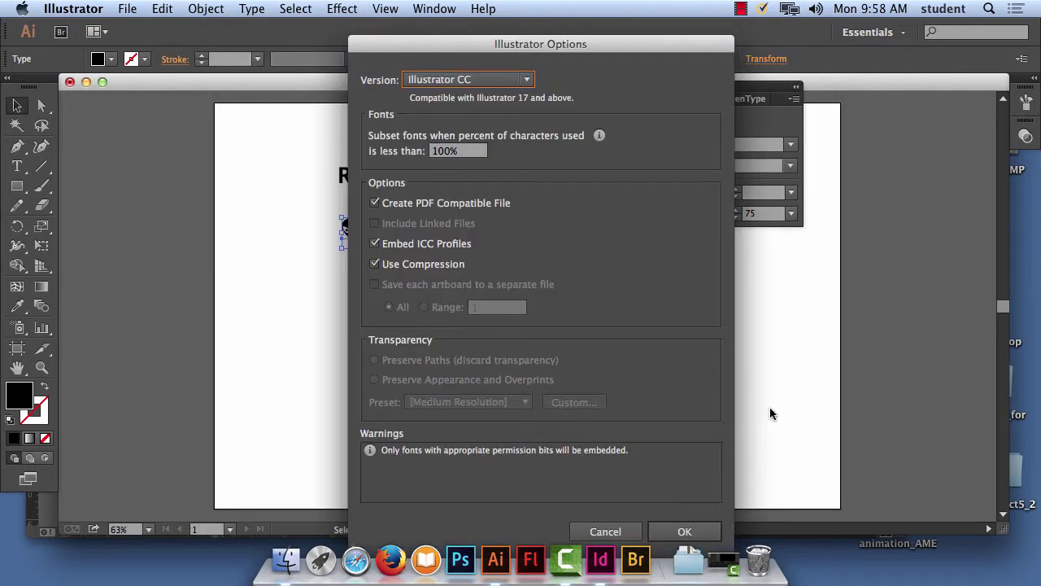
{"action": "left_click", "coordinate": [688, 531]}
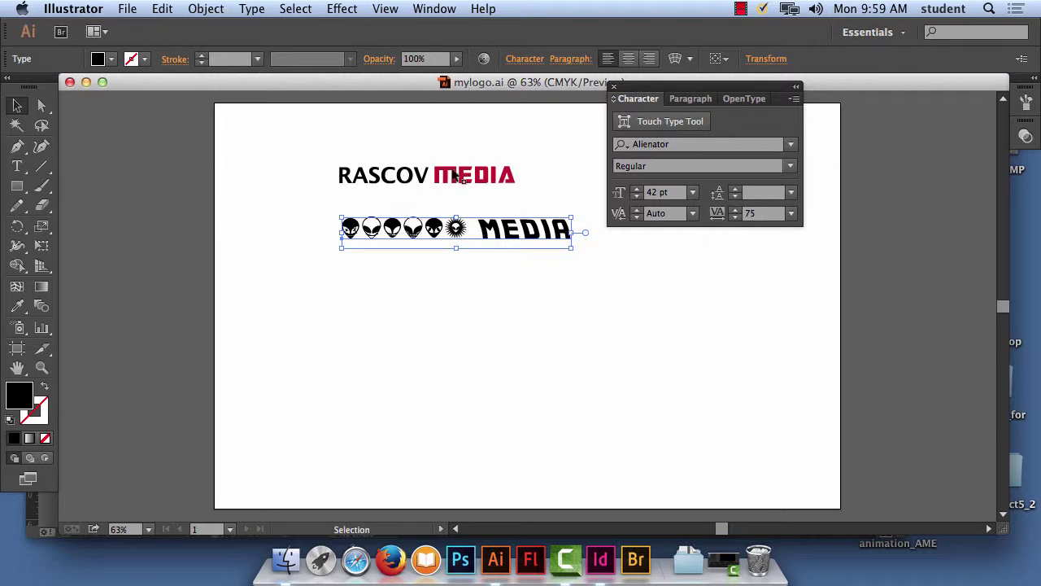
Check whether Create Outlines is available for the grouped RASCOV MEDIA logo above the new text line
{"action": "left_click", "coordinate": [458, 177]}
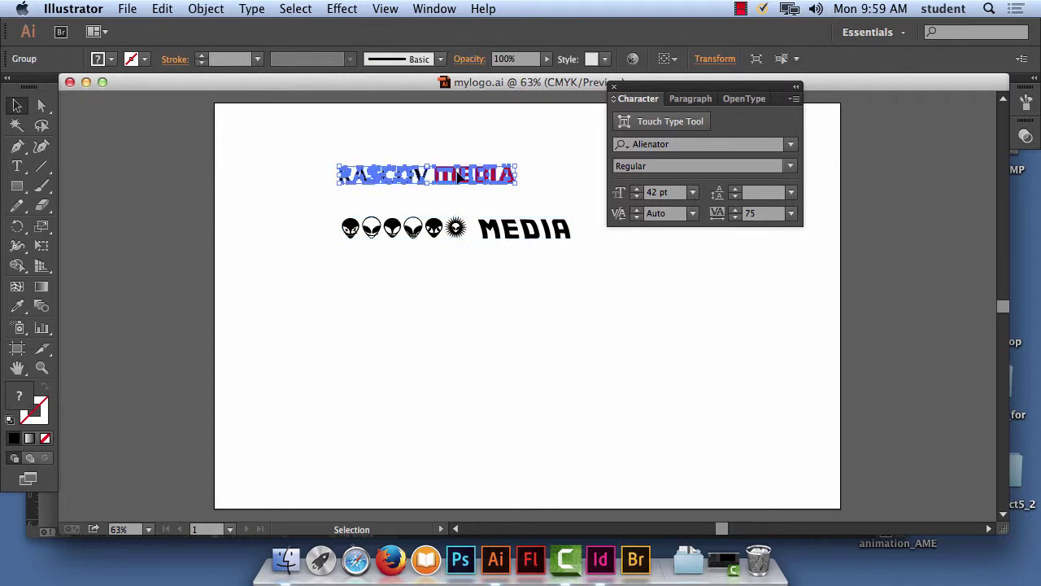
{"action": "left_click", "coordinate": [221, 7]}
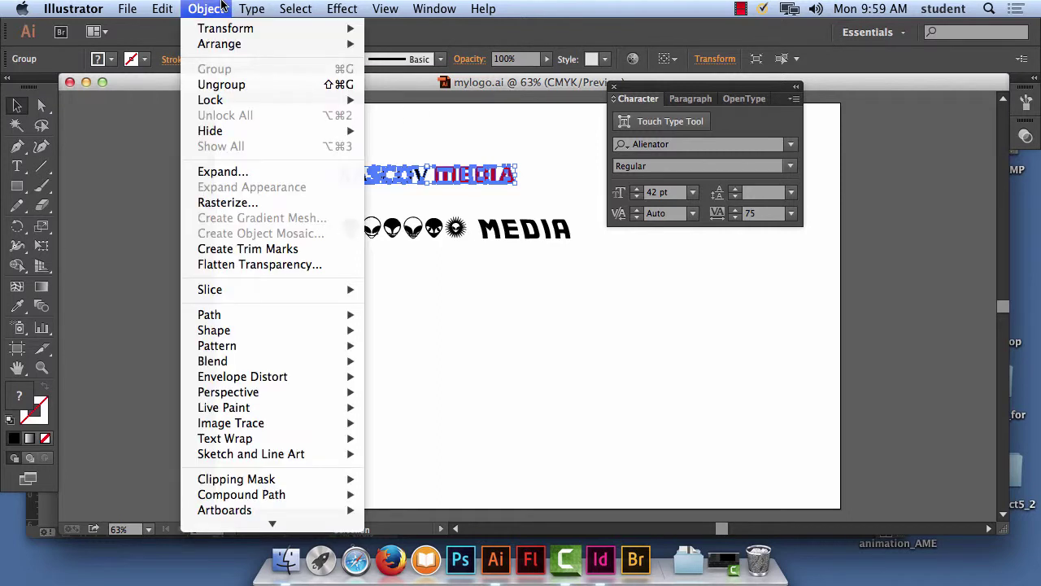
{"action": "mouse_move", "coordinate": [251, 8]}
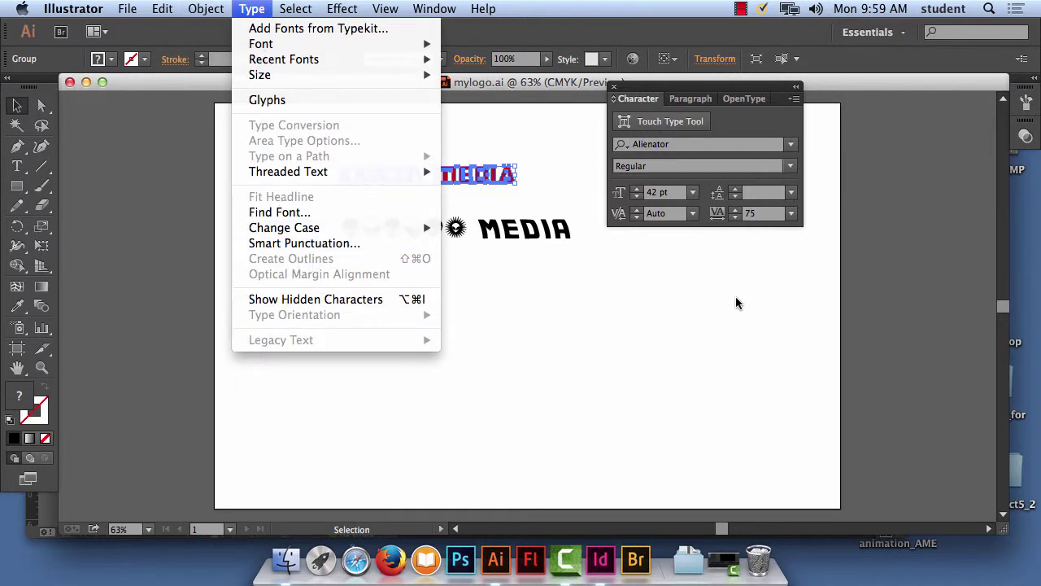
{"action": "left_click", "coordinate": [529, 257]}
{"action": "left_click", "coordinate": [530, 258]}
Convert the lower text line with the alien symbols and MEDIA to outlines, leaving nothing selected
{"action": "left_click", "coordinate": [520, 235]}
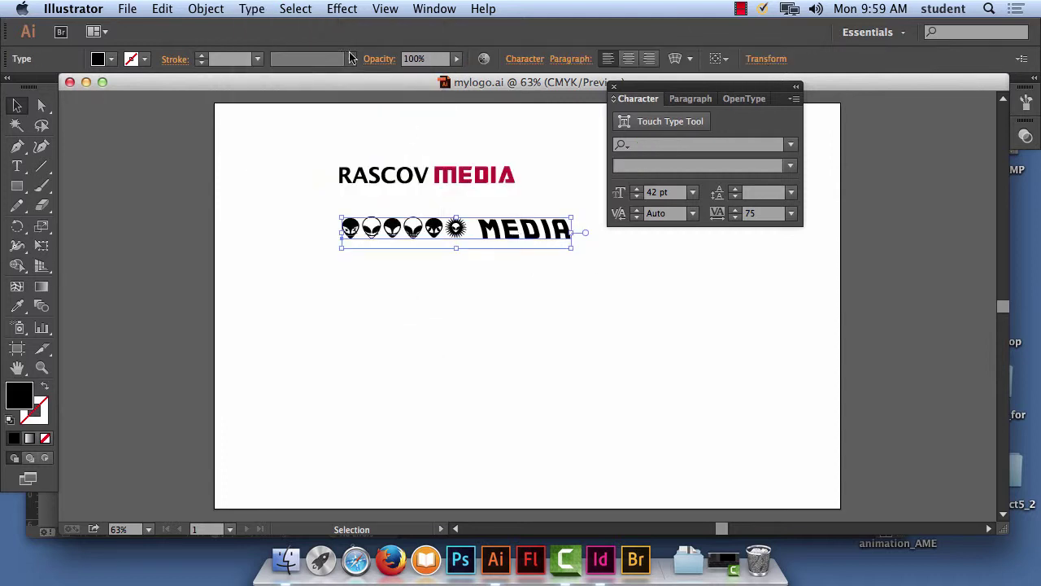
{"action": "left_click", "coordinate": [254, 8]}
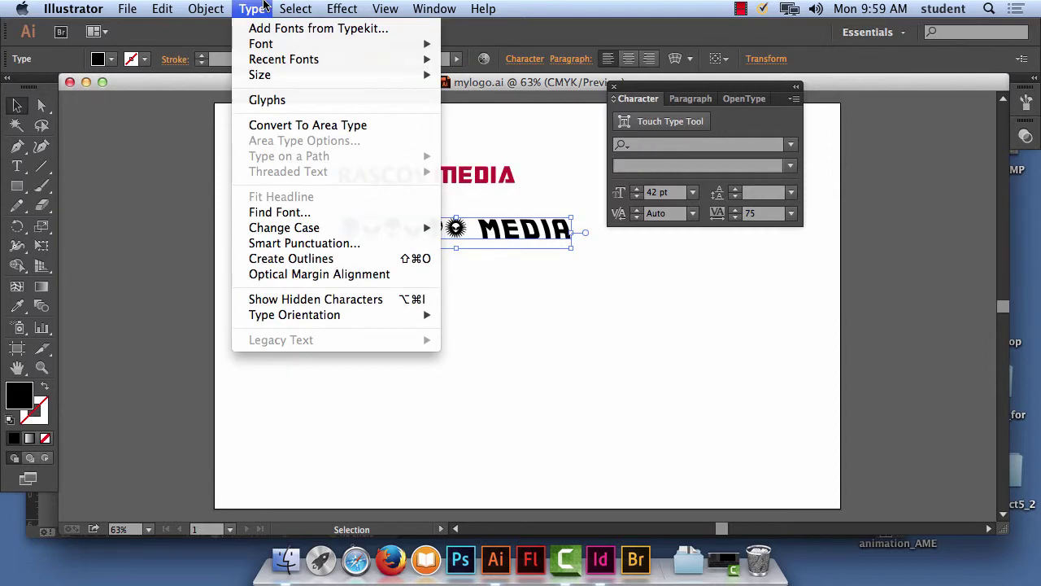
{"action": "left_click", "coordinate": [351, 258]}
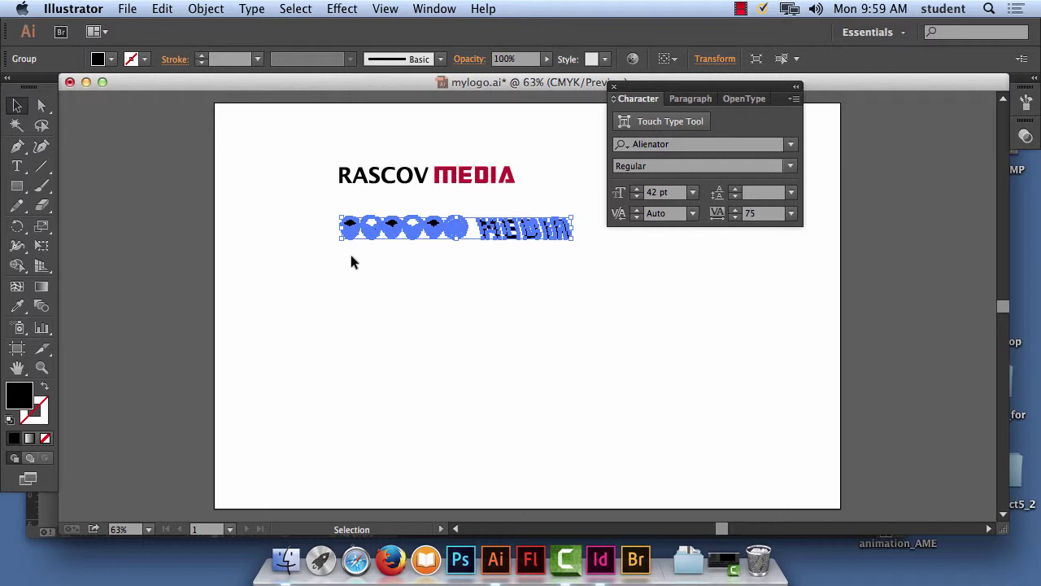
{"action": "left_click", "coordinate": [480, 253]}
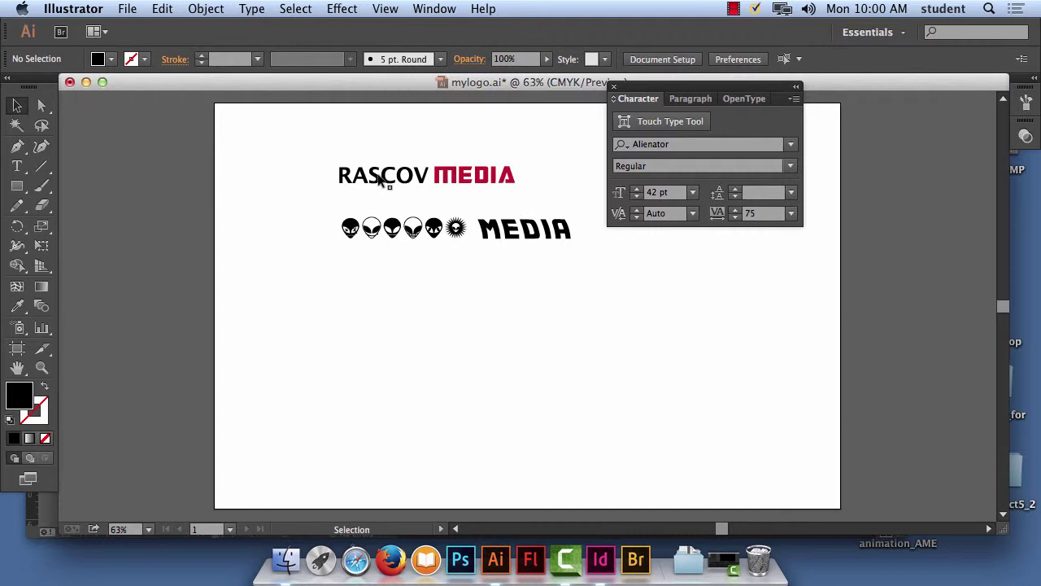
Copy the outlined black-and-red RASCOV MEDIA logo into a new 17 x 11 in Tabloid CMYK document
{"action": "left_click_drag", "start_coordinate": [325, 147], "coordinate": [528, 201]}
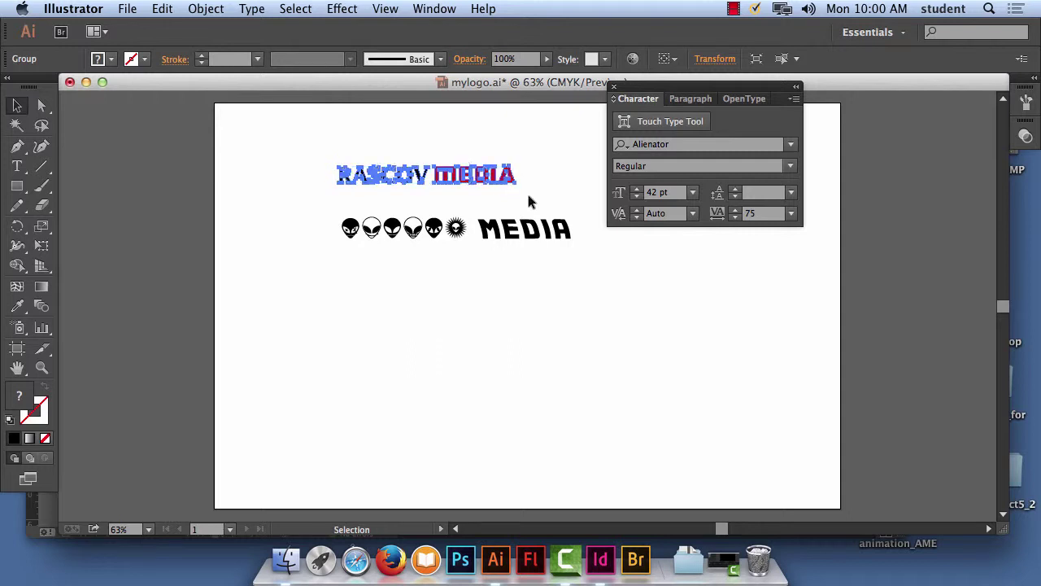
{"action": "left_click", "coordinate": [132, 8]}
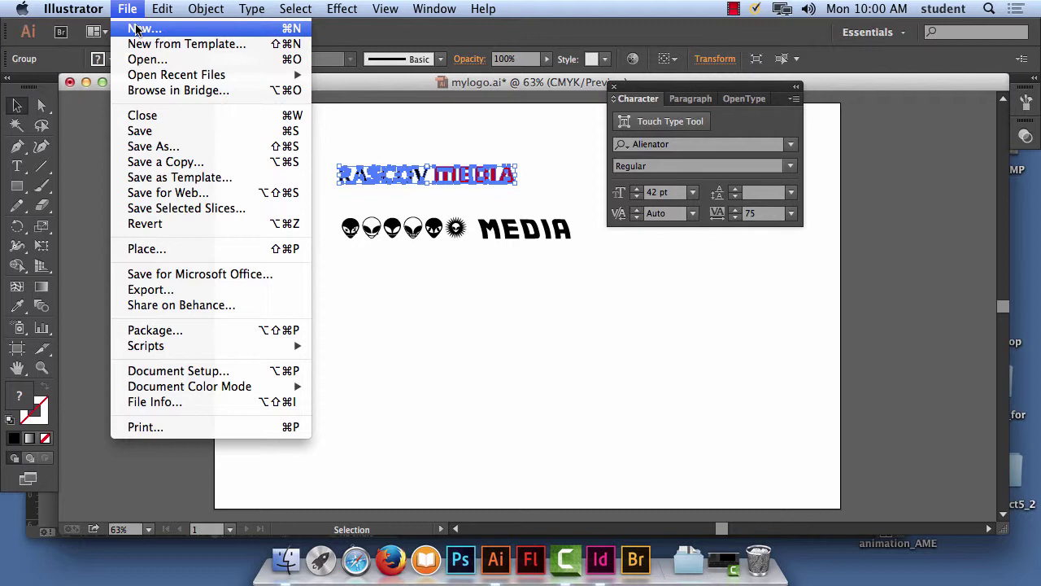
{"action": "left_click", "coordinate": [136, 30]}
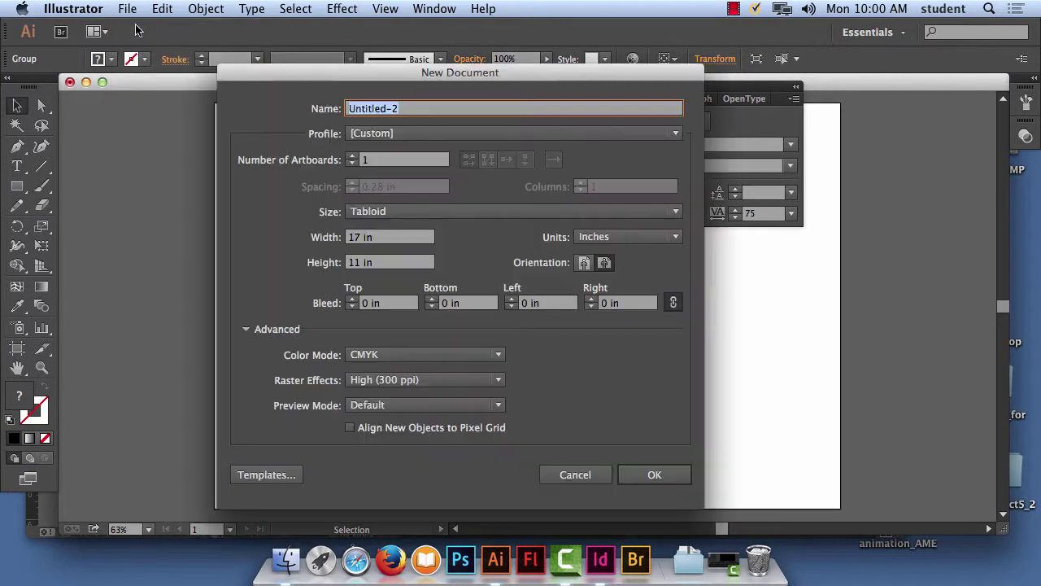
{"action": "left_click", "coordinate": [655, 478]}
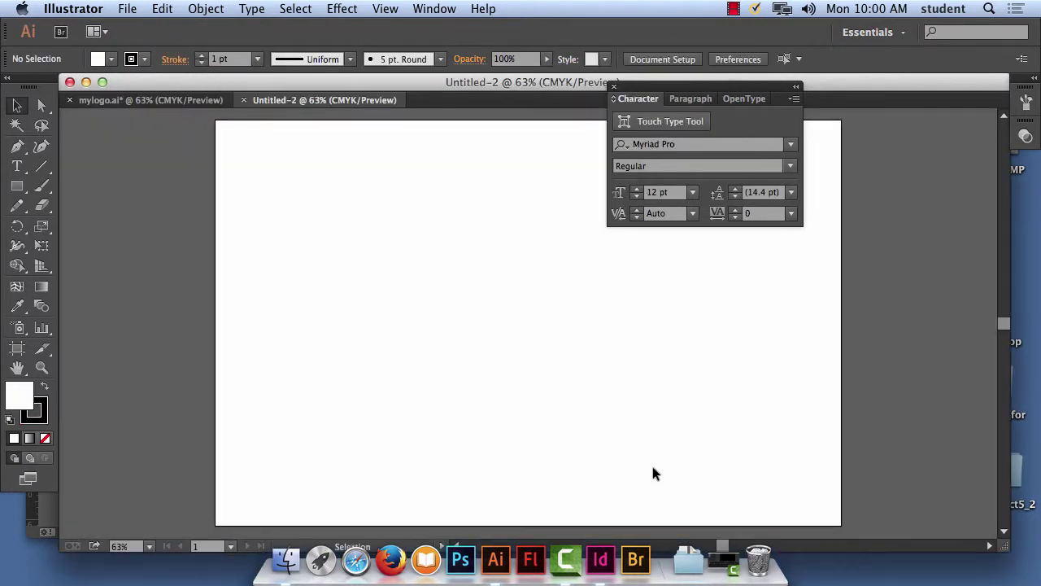
{"action": "key", "text": "super+v"}
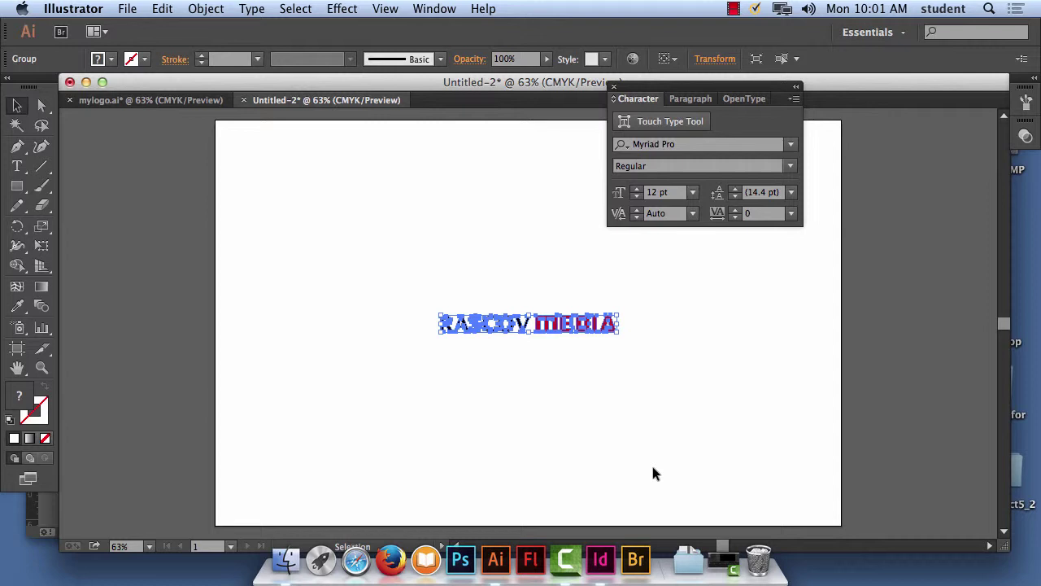
Fit the artboard of the new document to the selected logo artwork
{"action": "left_click", "coordinate": [199, 9]}
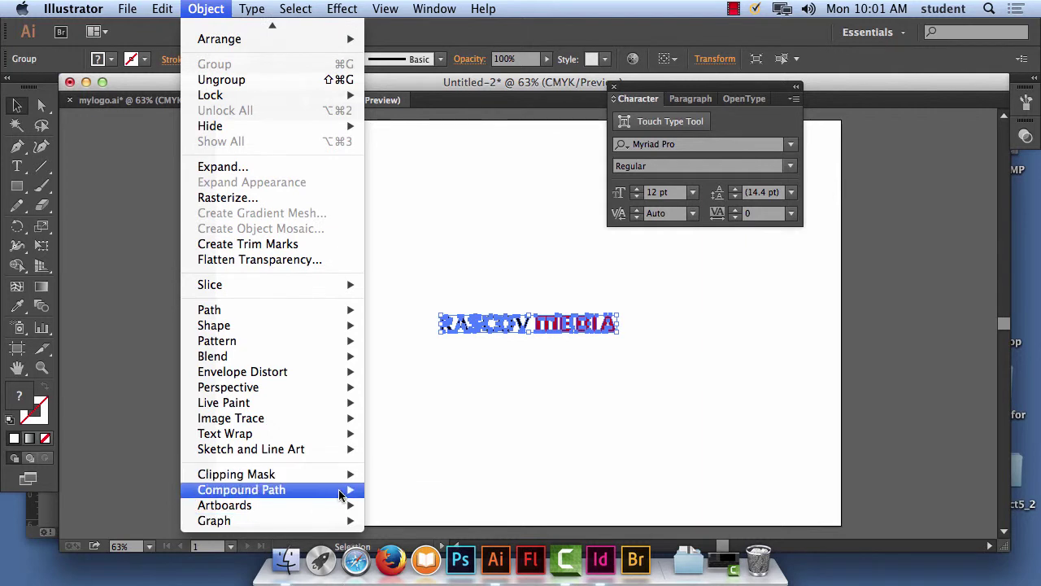
{"action": "mouse_move", "coordinate": [337, 522]}
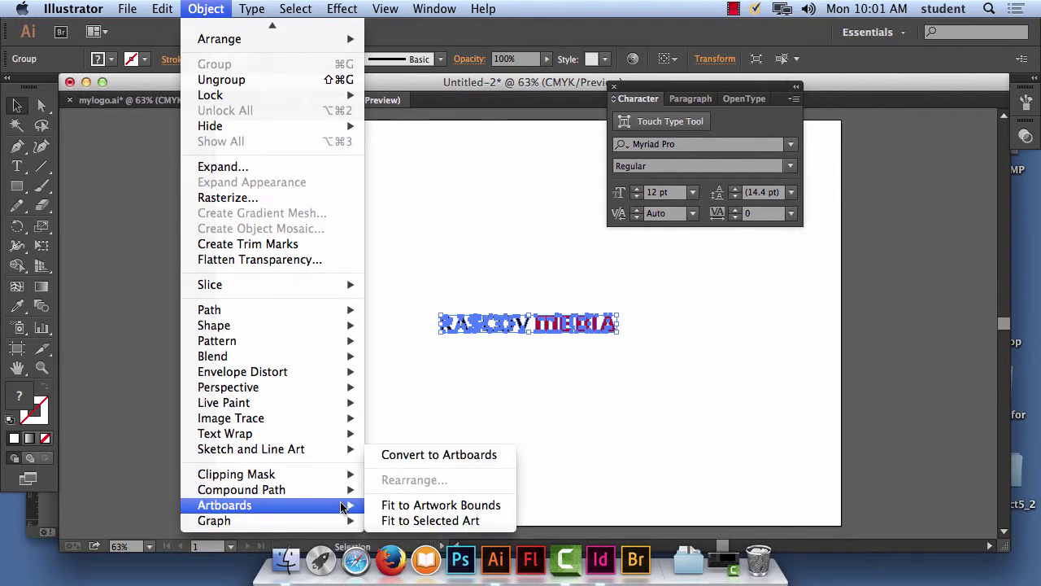
{"action": "left_click", "coordinate": [464, 521]}
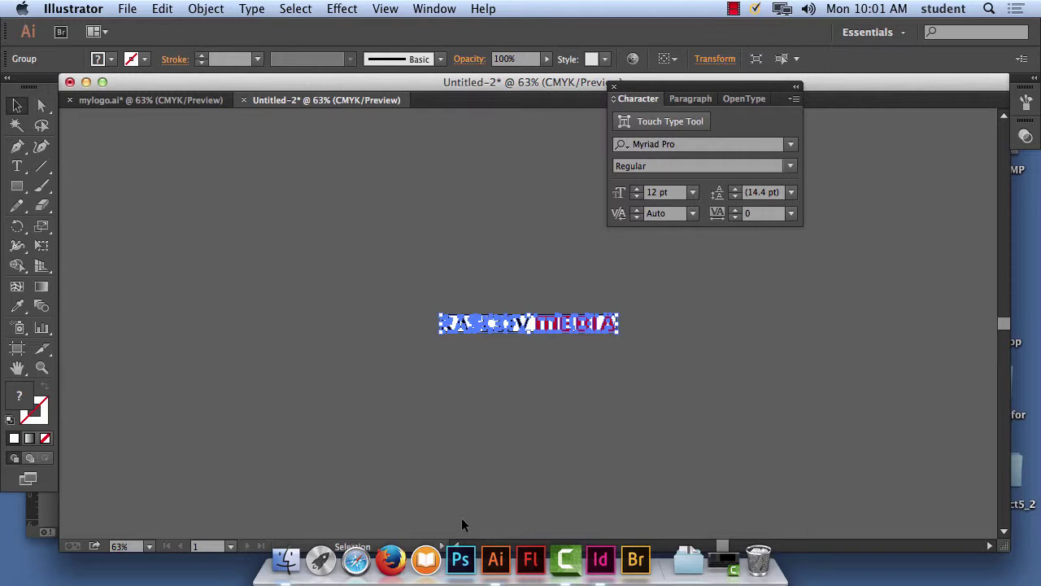
Save the cropped logo document to the Desktop as final_logo.ai in Adobe Illustrator format with the default Illustrator CC options
{"action": "left_click", "coordinate": [128, 9]}
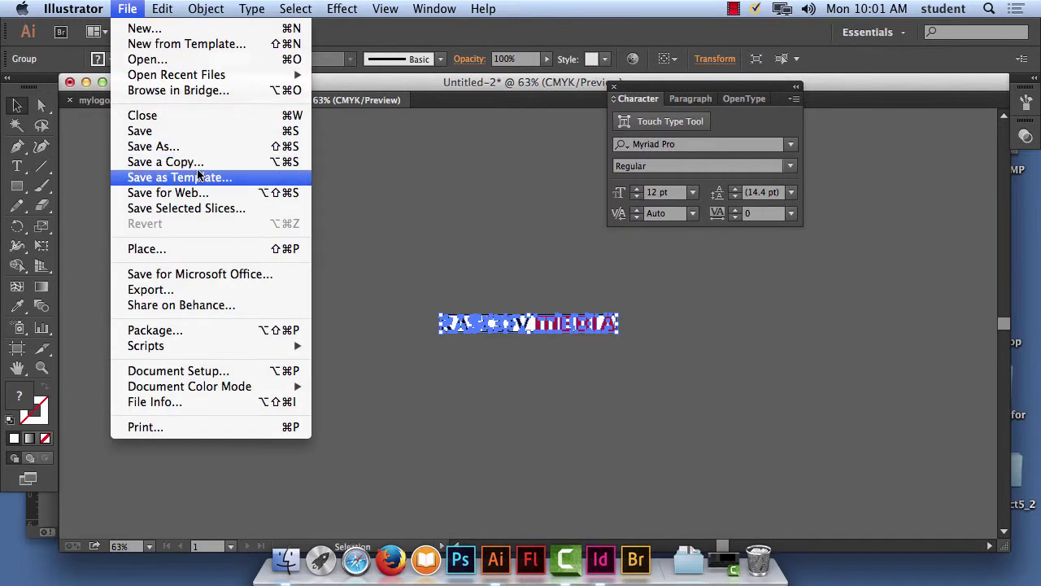
{"action": "left_click", "coordinate": [205, 146]}
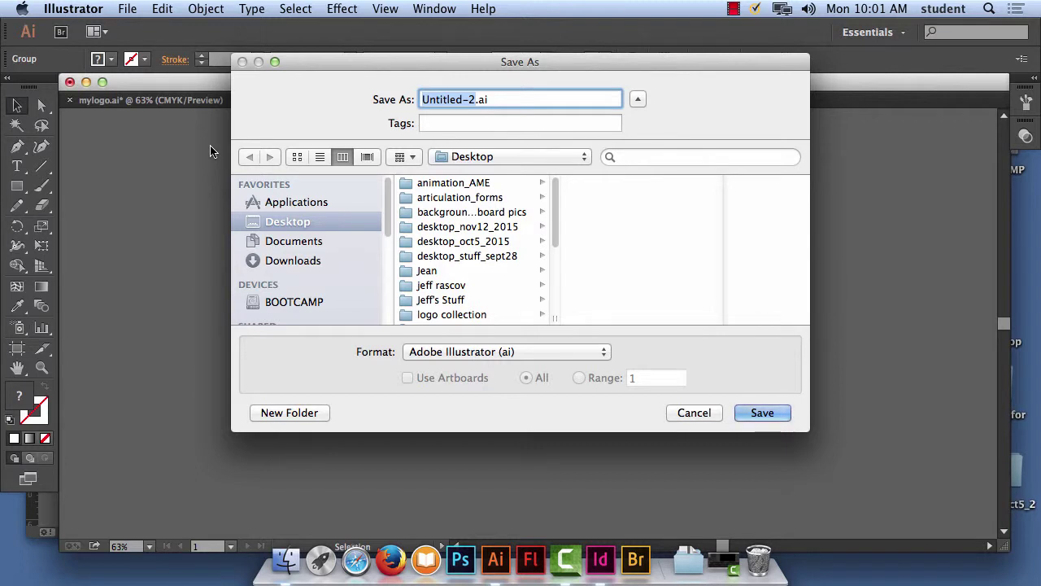
{"action": "type", "text": "final_"}
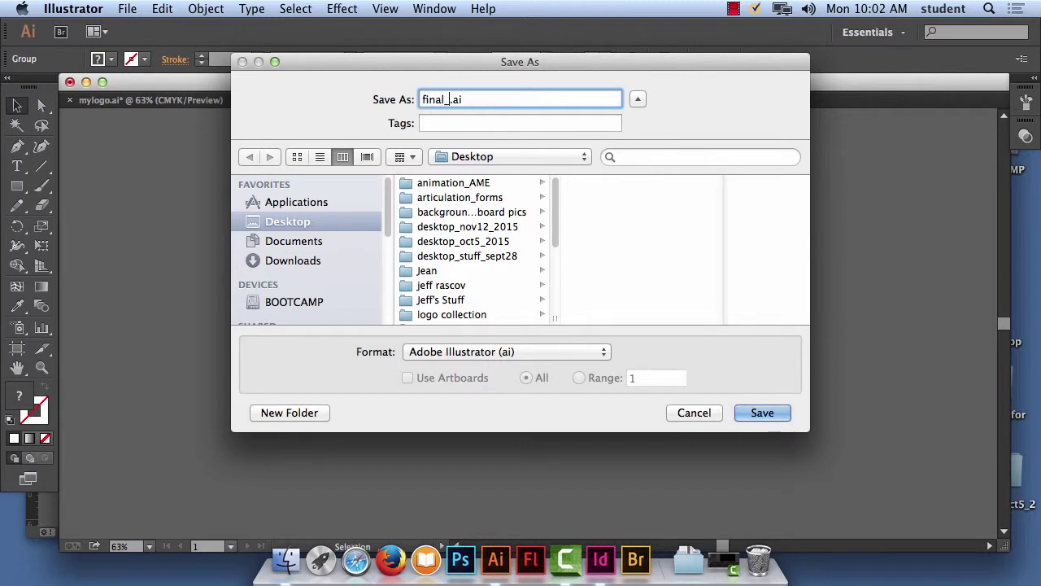
{"action": "type", "text": "logo"}
{"action": "left_click", "coordinate": [777, 413]}
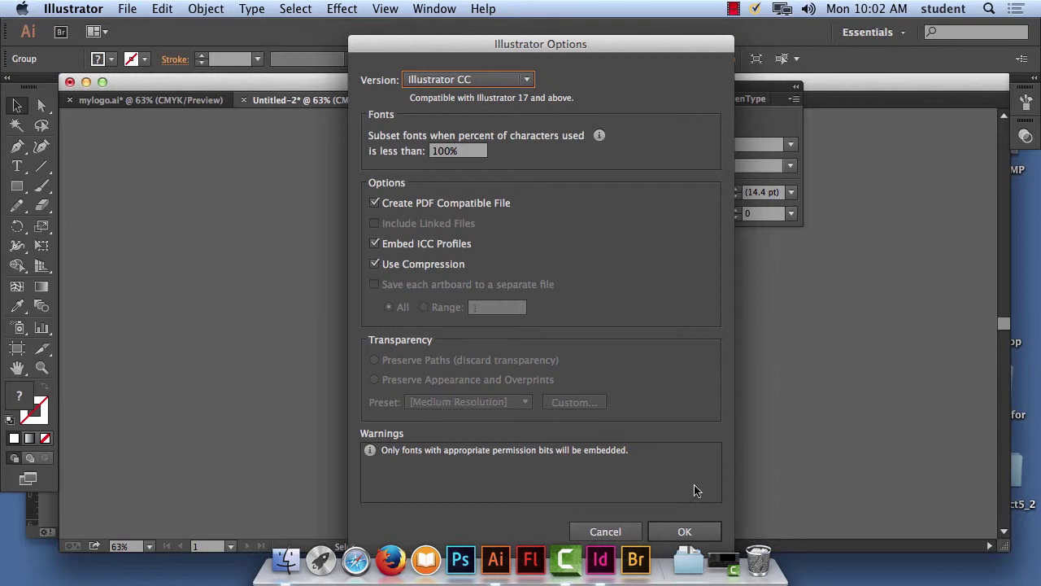
{"action": "left_click", "coordinate": [686, 532]}
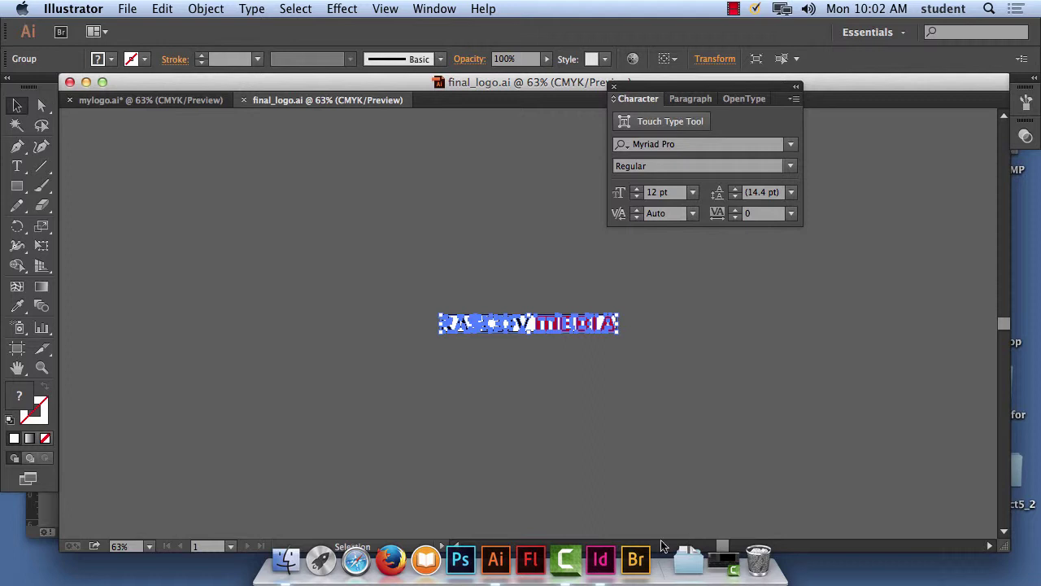
Switch to Adobe InDesign and quit it
{"action": "left_click", "coordinate": [602, 559]}
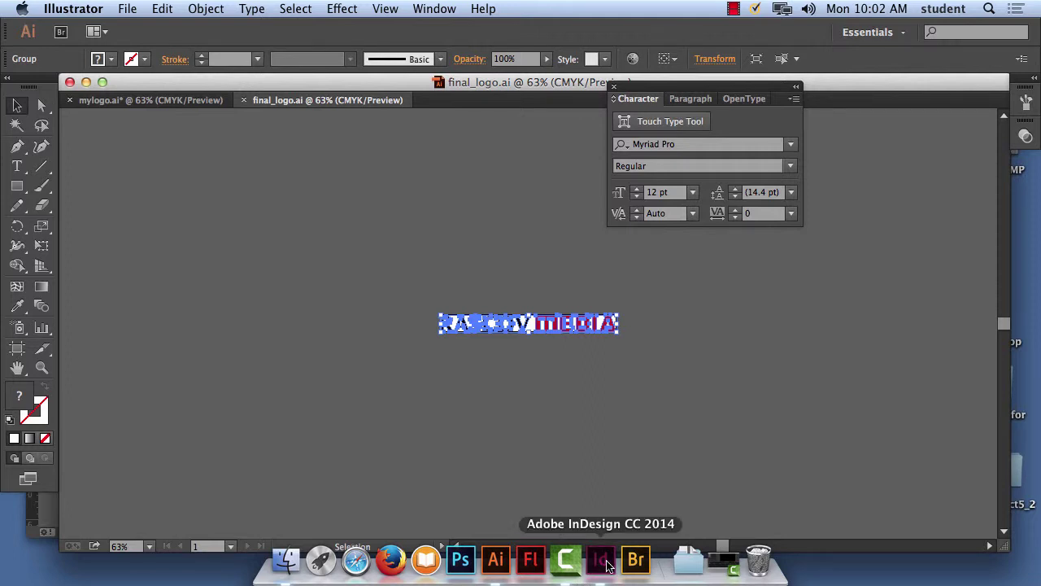
{"action": "left_click", "coordinate": [71, 8]}
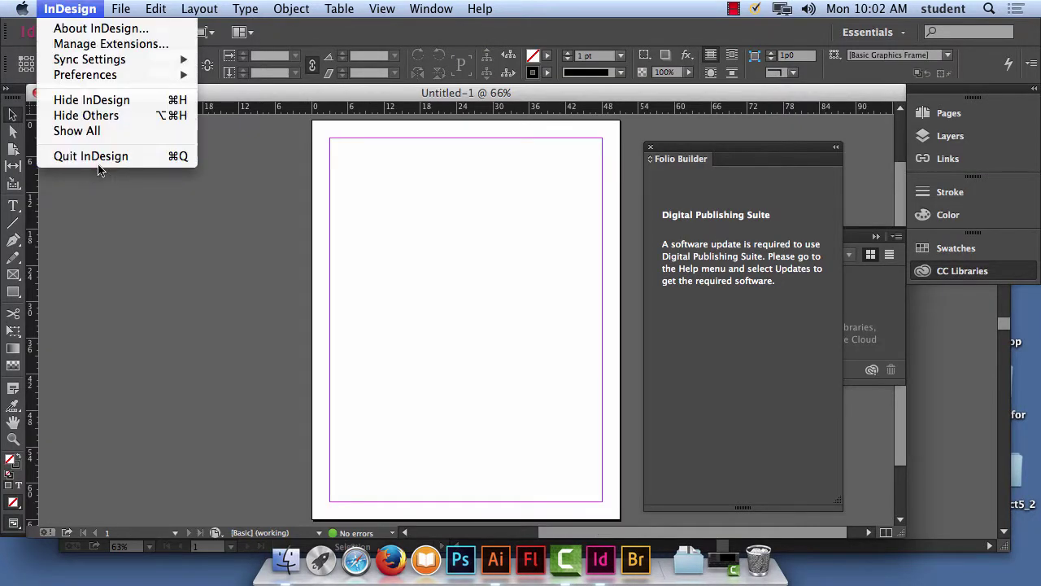
{"action": "left_click", "coordinate": [89, 156]}
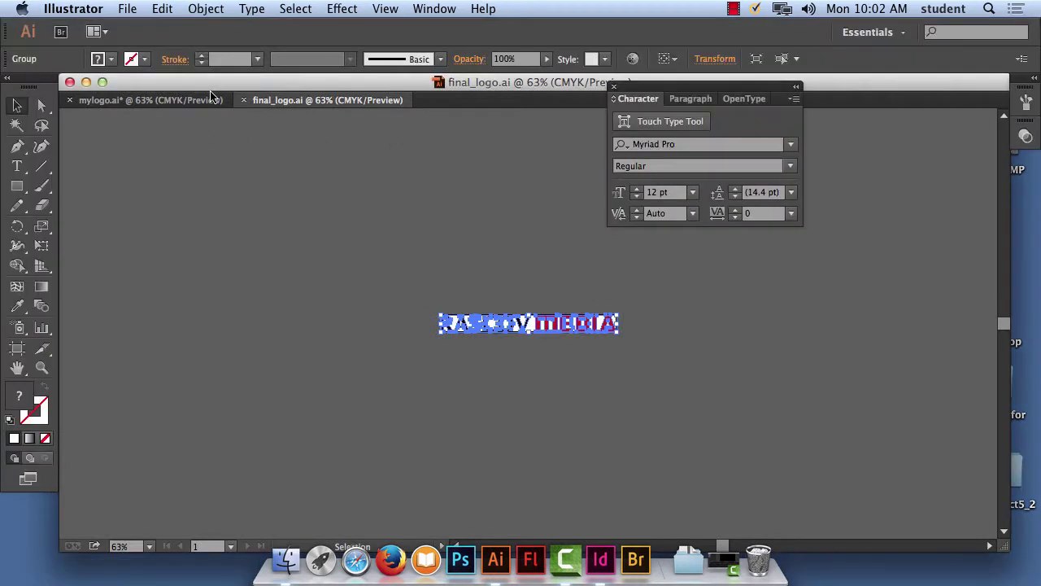
Quit Illustrator without saving the changes to mylogo.ai
{"action": "left_click", "coordinate": [73, 8]}
{"action": "left_click", "coordinate": [147, 187]}
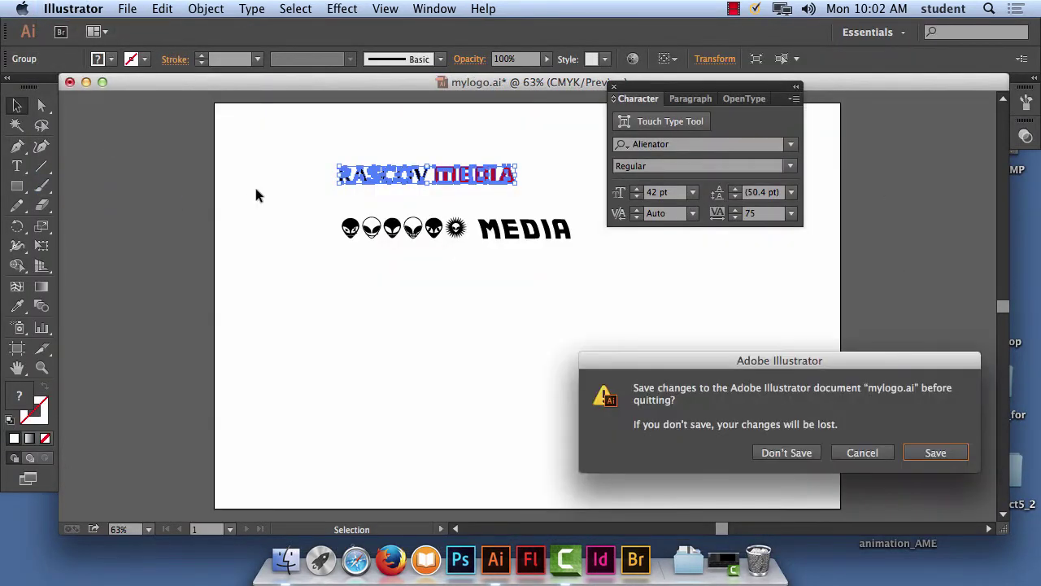
{"action": "left_click", "coordinate": [801, 451]}
{"action": "left_click", "coordinate": [806, 448]}
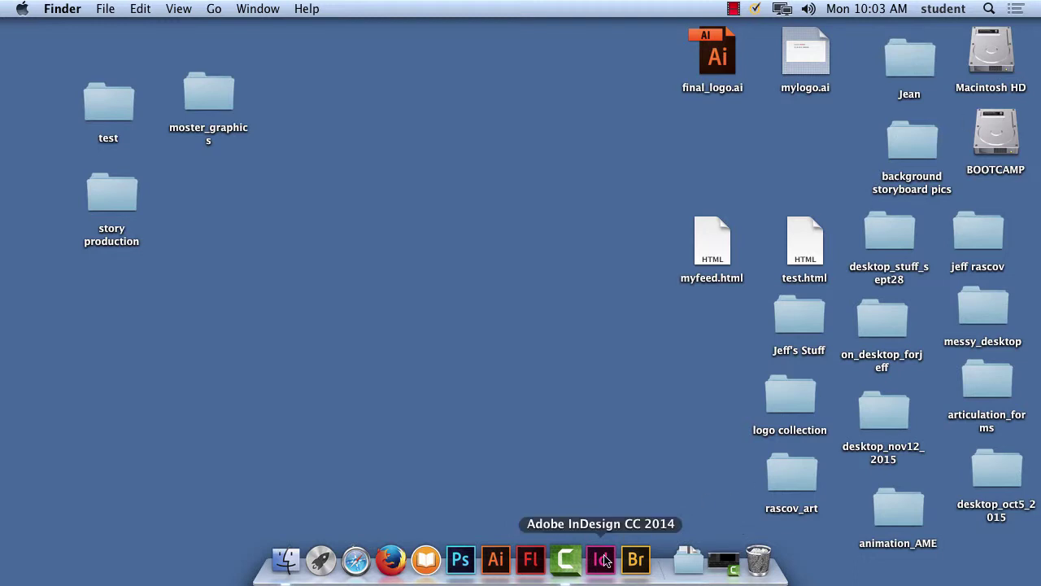
Launch Adobe InDesign CC 2014 from its folder within Applications on Macintosh HD
{"action": "double_click", "coordinate": [1001, 52]}
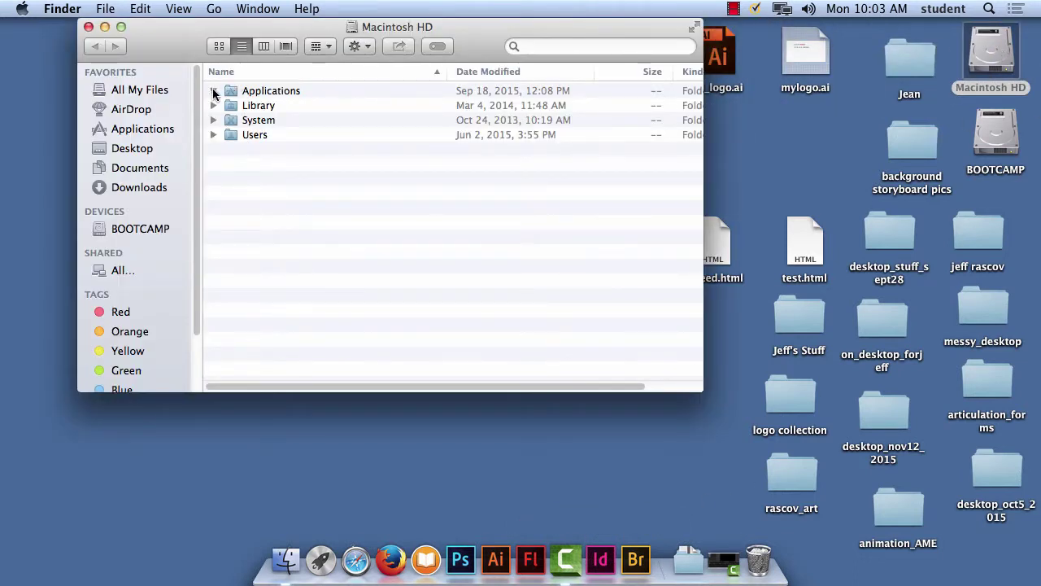
{"action": "left_click", "coordinate": [213, 92]}
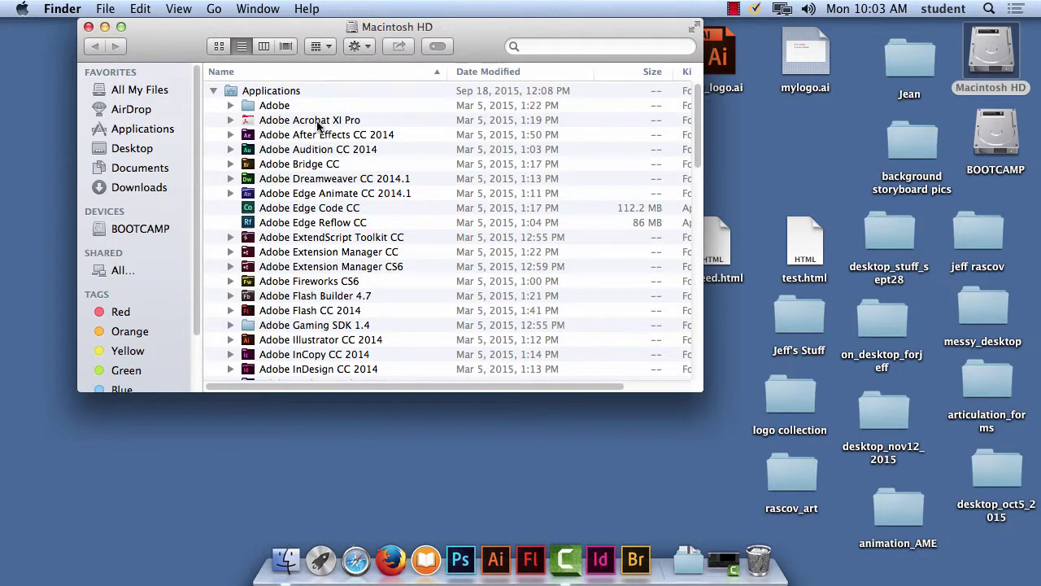
{"action": "scroll", "coordinate": [322, 129], "scroll_direction": "down", "scroll_amount": 1}
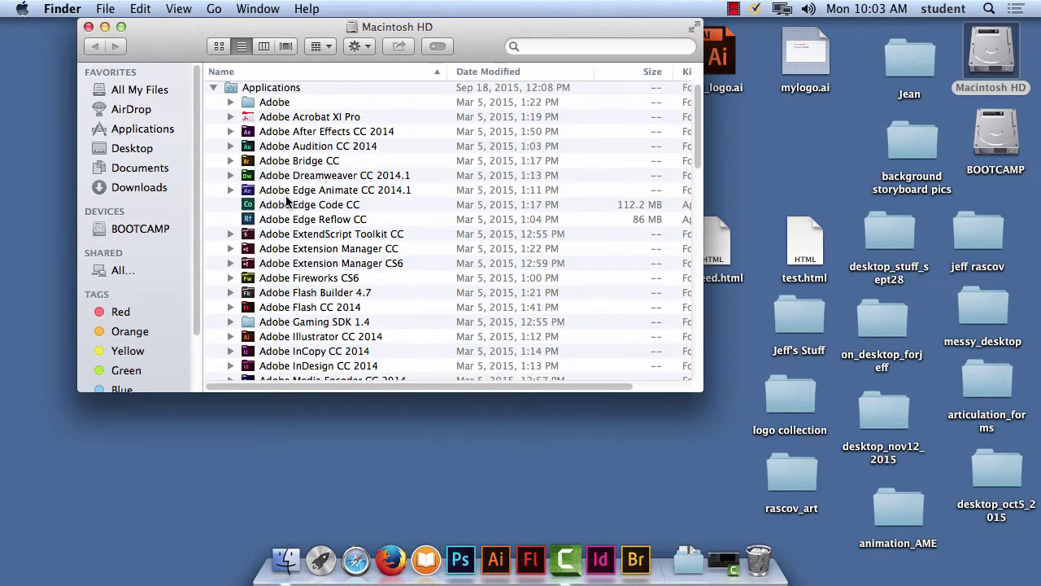
{"action": "scroll", "coordinate": [334, 208], "scroll_direction": "down", "scroll_amount": 5}
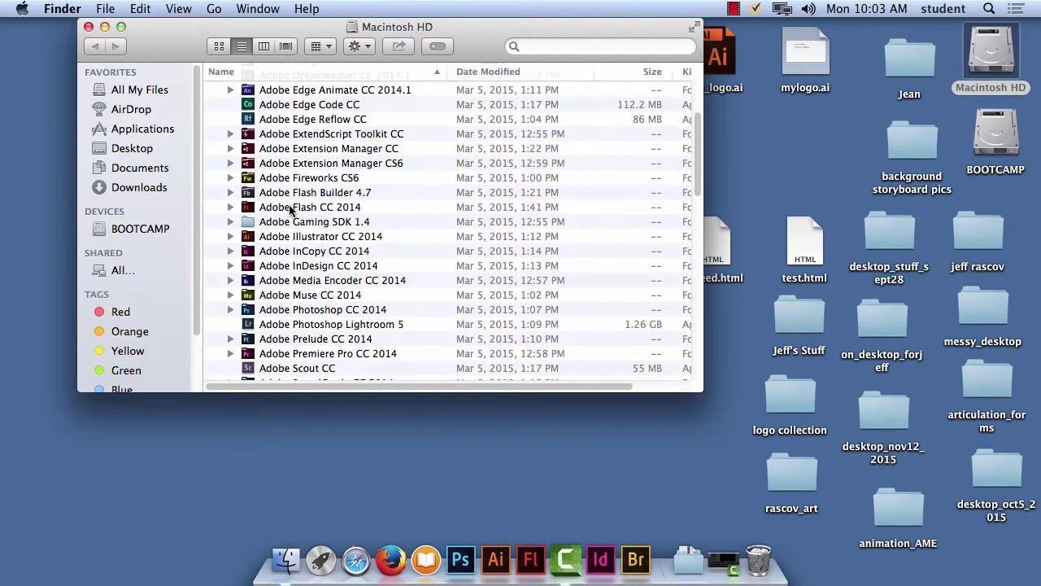
{"action": "scroll", "coordinate": [386, 197], "scroll_direction": "down", "scroll_amount": 2}
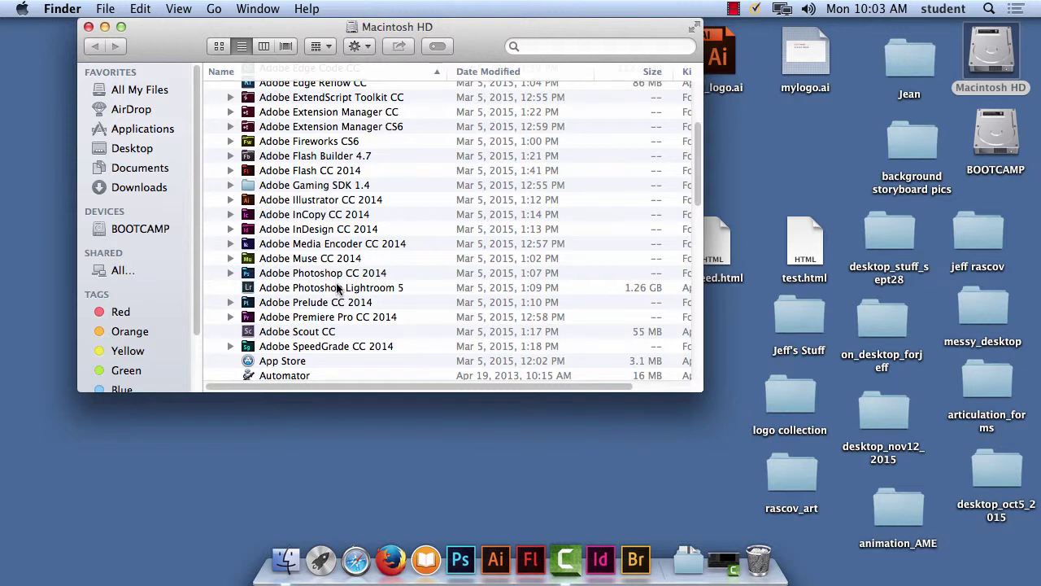
{"action": "left_click", "coordinate": [230, 229]}
{"action": "double_click", "coordinate": [299, 244]}
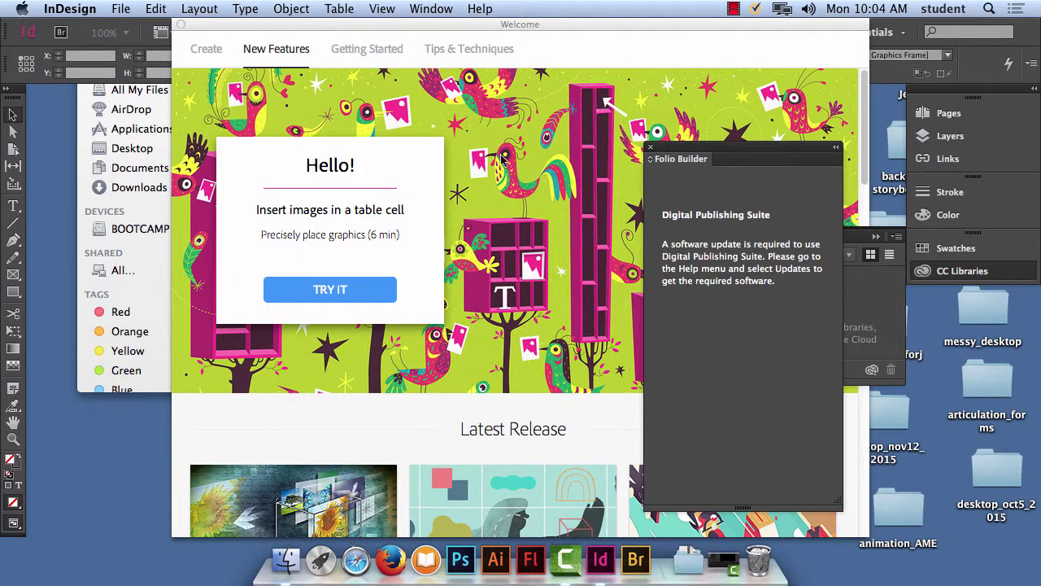
Close the InDesign Welcome screen and the Macintosh HD Finder window, and return to InDesign
{"action": "left_click_drag", "start_coordinate": [264, 27], "coordinate": [185, 27]}
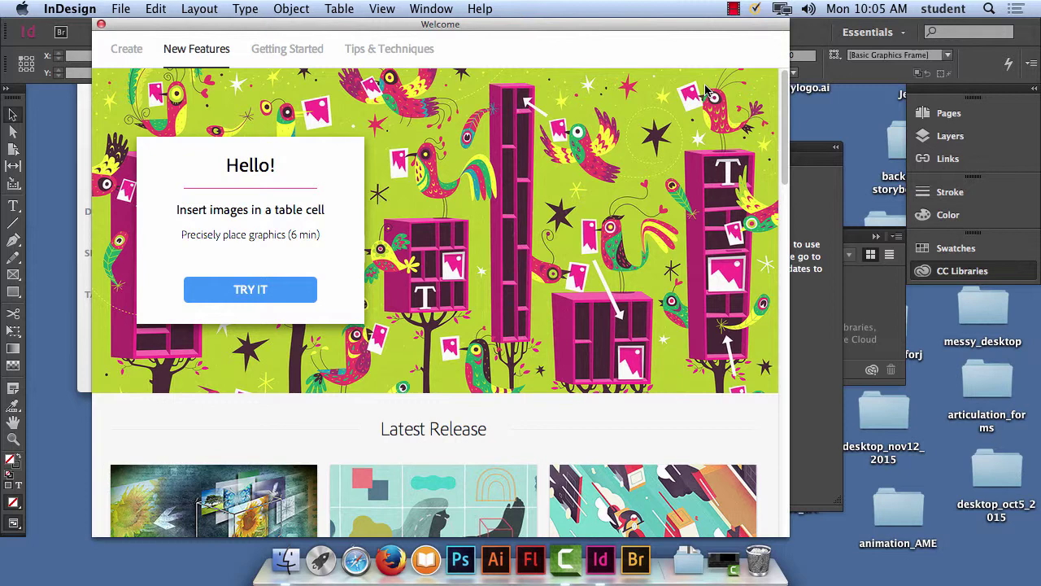
{"action": "left_click", "coordinate": [101, 24]}
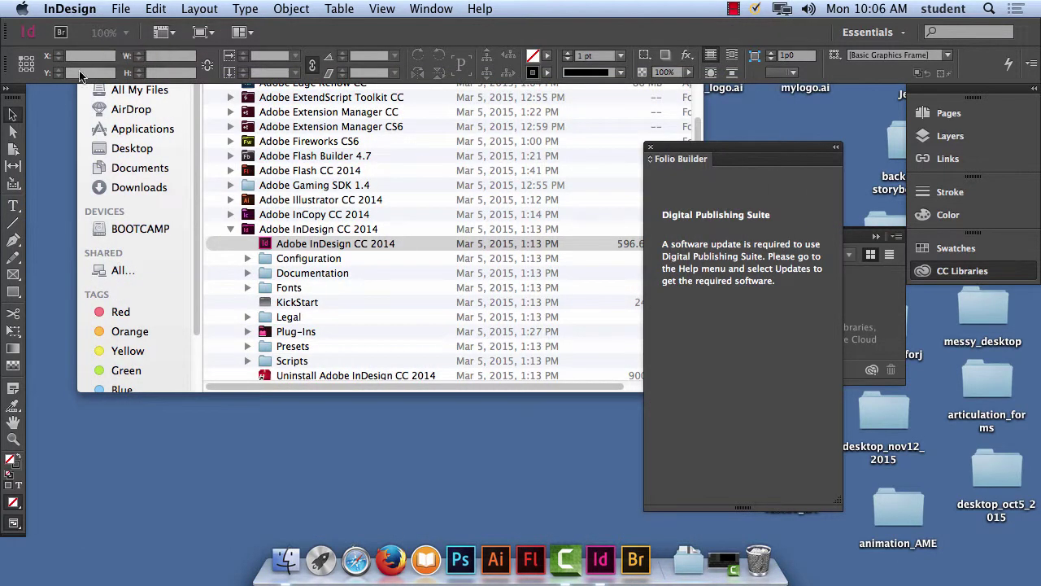
{"action": "left_click", "coordinate": [181, 343]}
{"action": "left_click", "coordinate": [88, 26]}
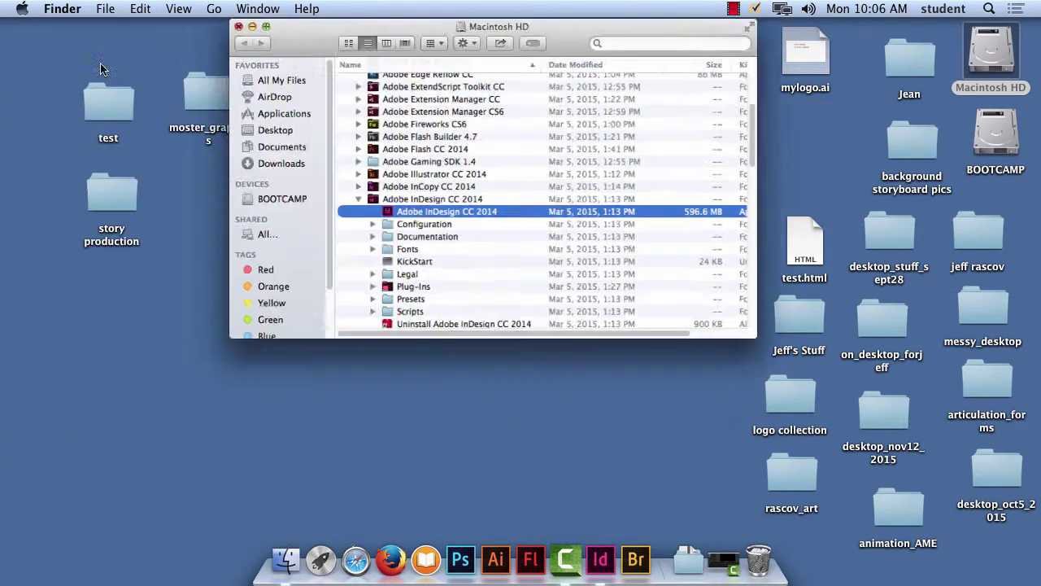
{"action": "left_click", "coordinate": [602, 561]}
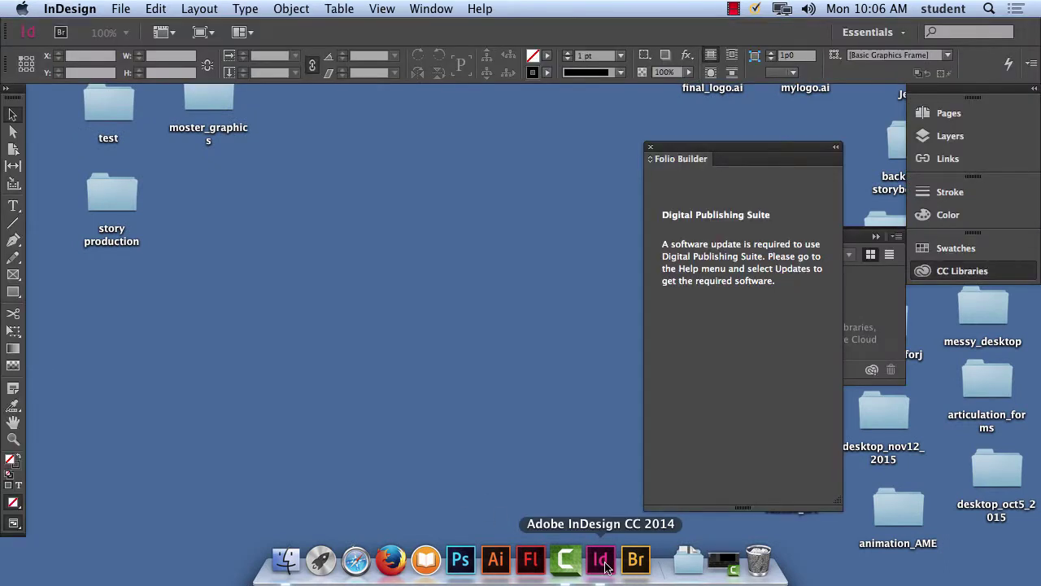
{"action": "left_click", "coordinate": [122, 8]}
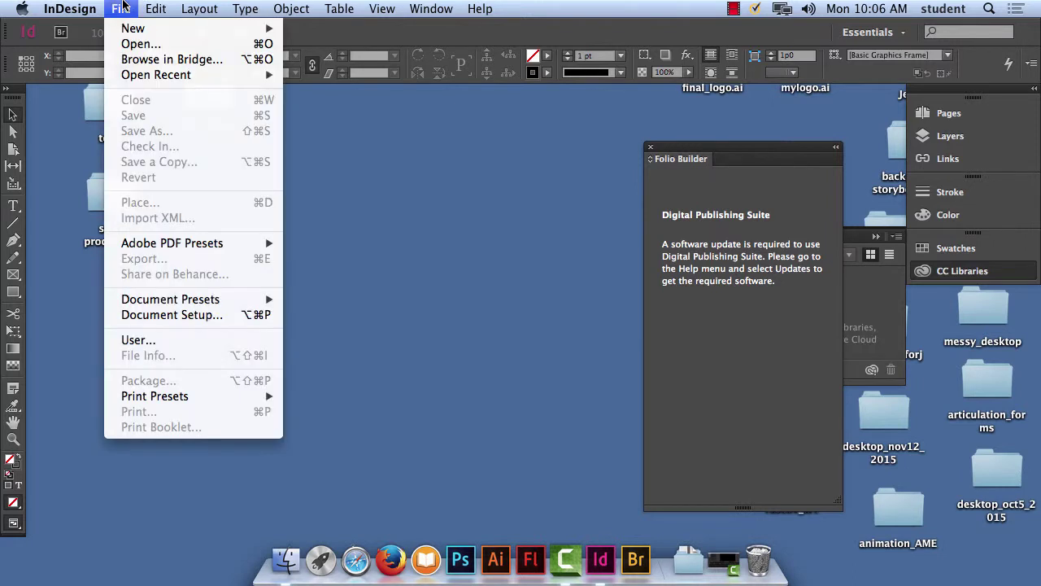
{"action": "mouse_move", "coordinate": [107, 30]}
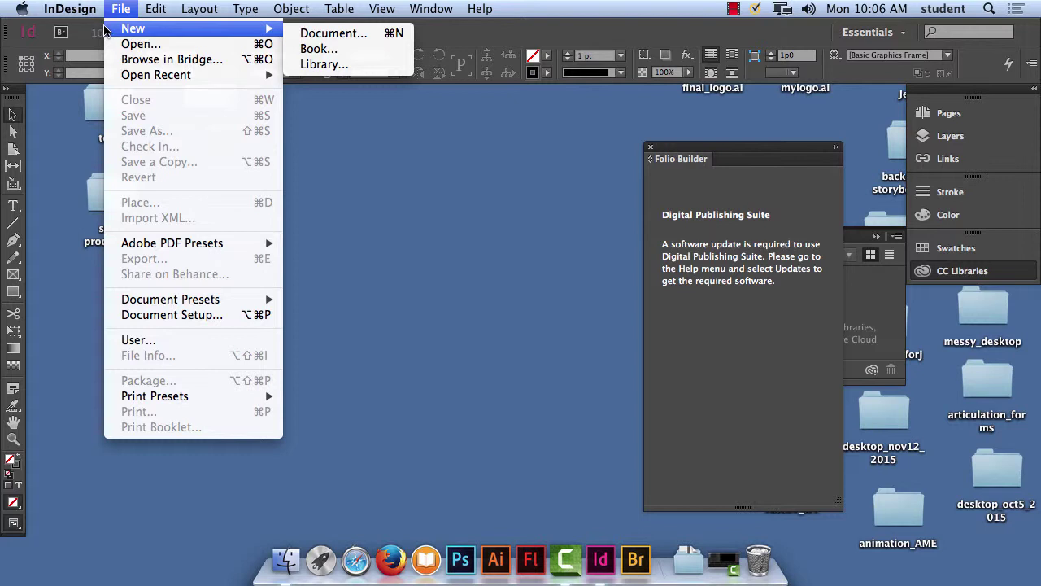
{"action": "left_click", "coordinate": [334, 49]}
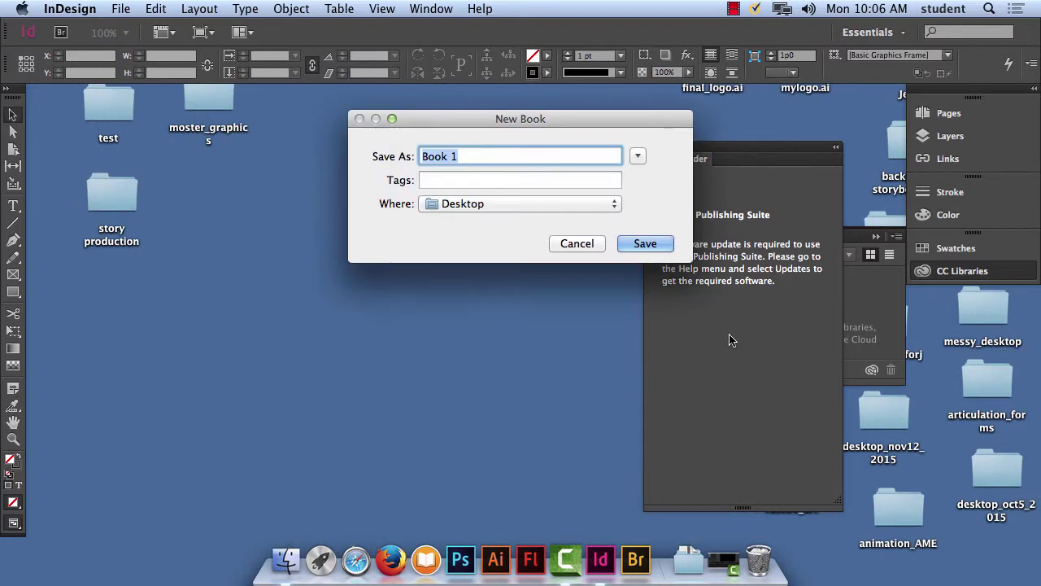
{"action": "left_click", "coordinate": [590, 244]}
Start a new document and check the available document presets, keeping [Default]
{"action": "left_click", "coordinate": [119, 8]}
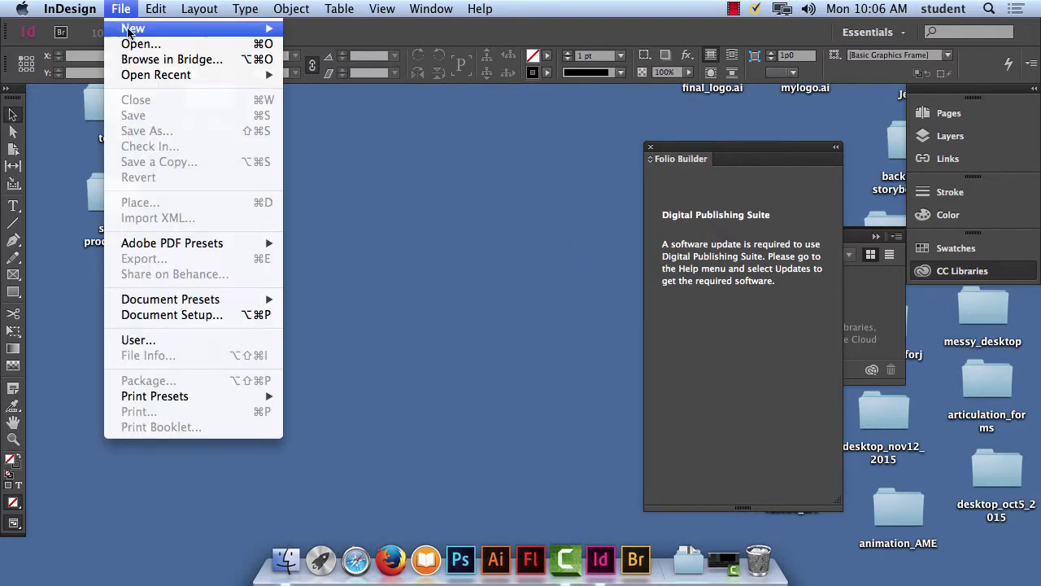
{"action": "left_click", "coordinate": [329, 34]}
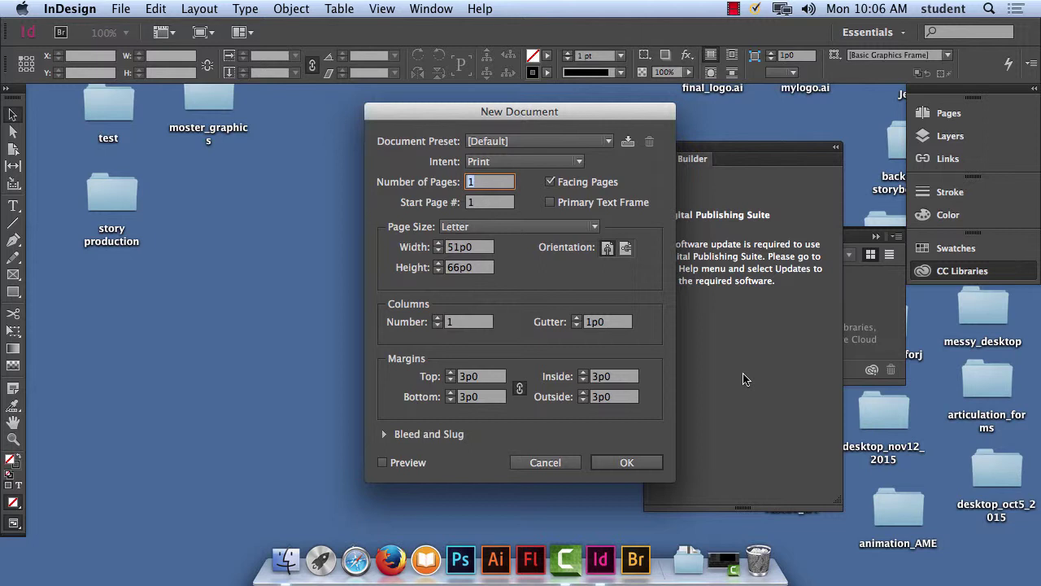
{"action": "left_click_drag", "start_coordinate": [614, 112], "coordinate": [421, 105]}
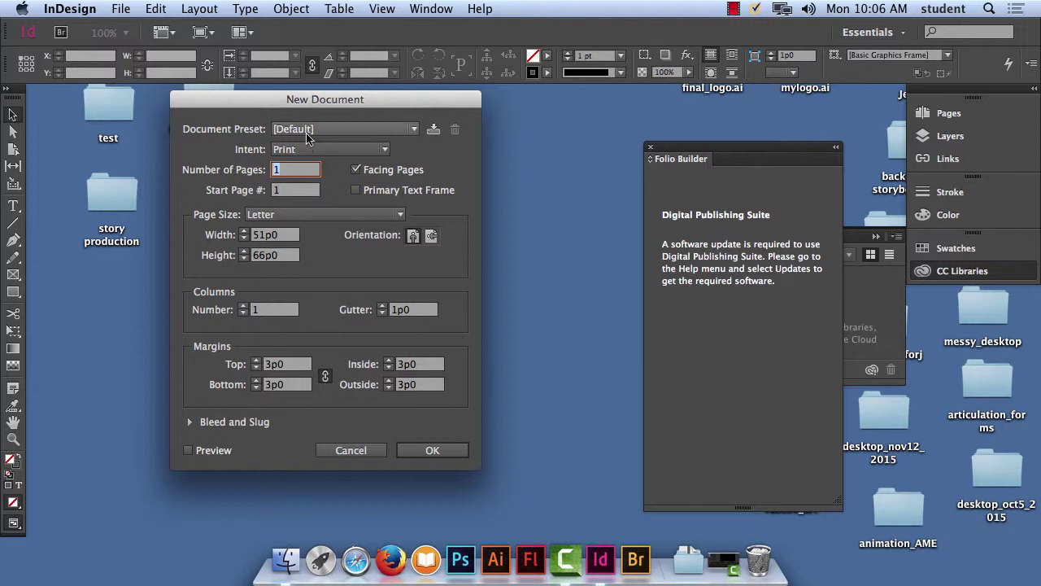
{"action": "left_click", "coordinate": [338, 129]}
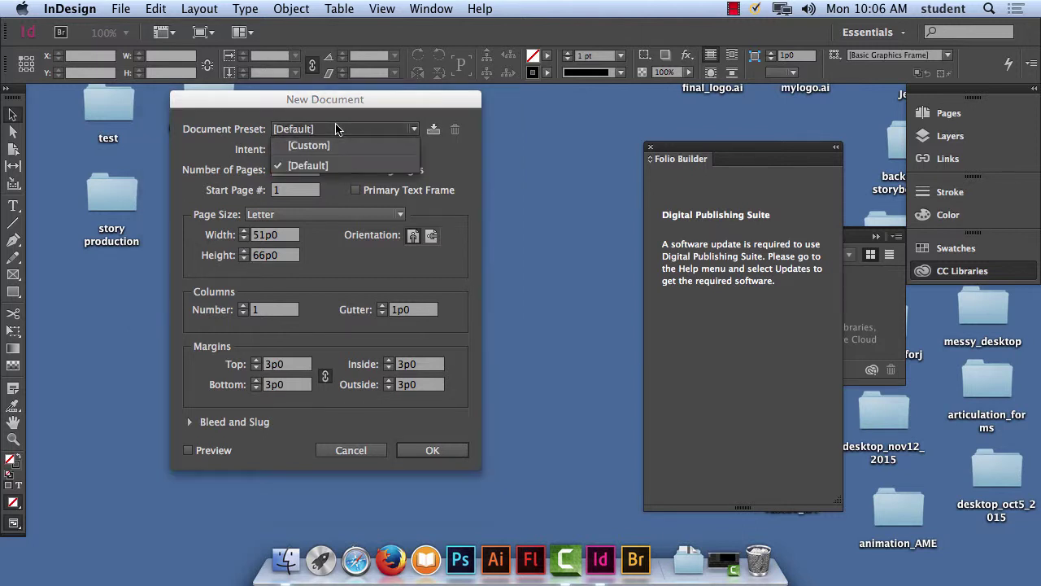
{"action": "left_click", "coordinate": [411, 109]}
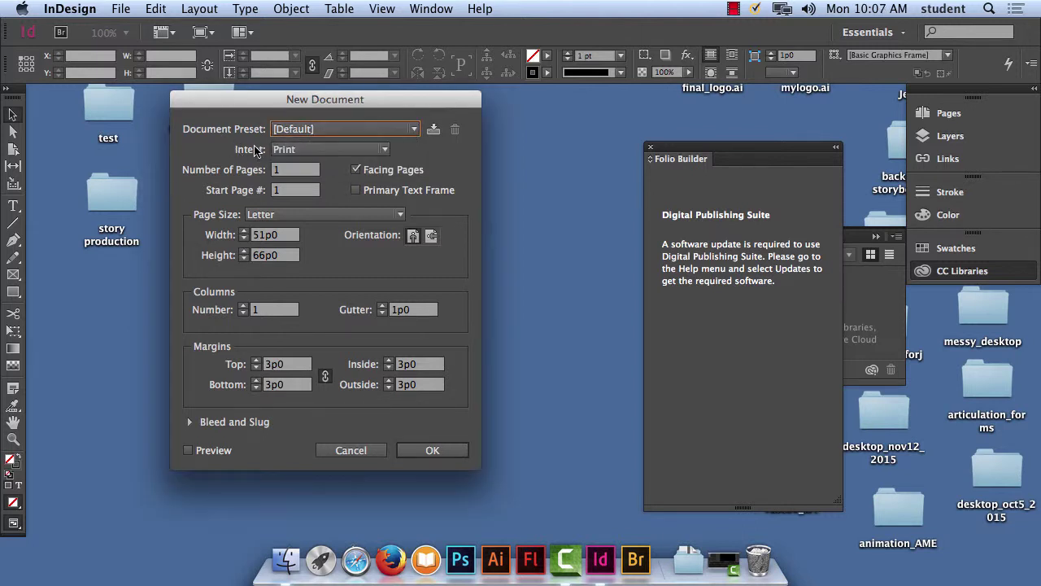
Try the Digital Publishing intent with the iPhone page size for the new document
{"action": "left_click", "coordinate": [384, 151]}
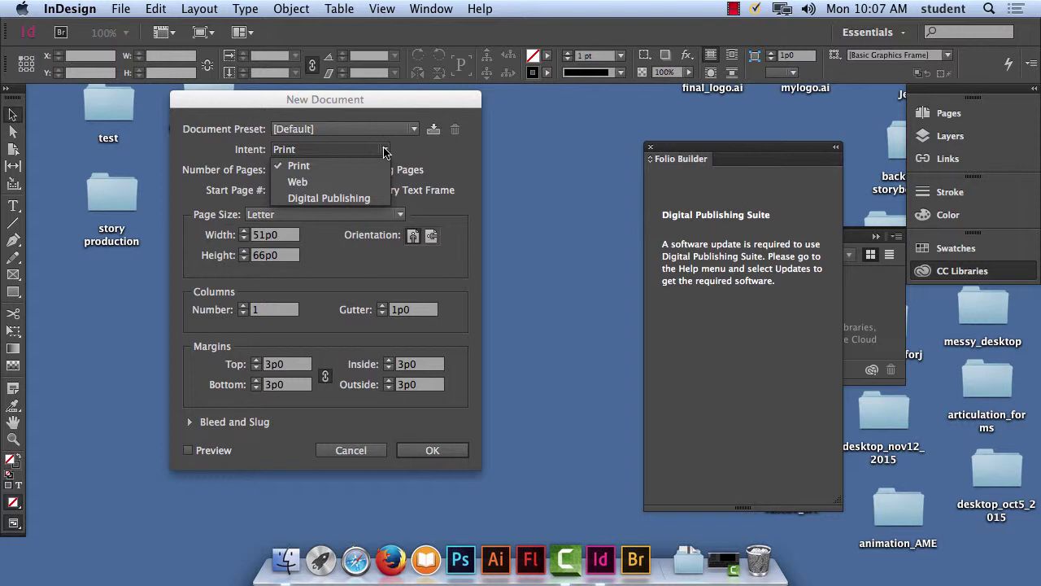
{"action": "left_click", "coordinate": [368, 197]}
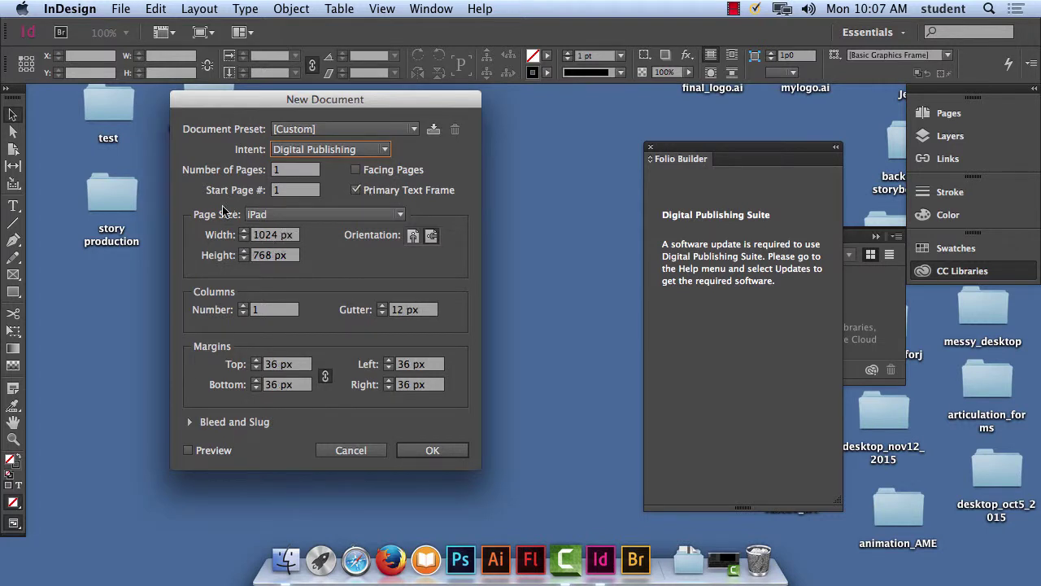
{"action": "left_click", "coordinate": [354, 215]}
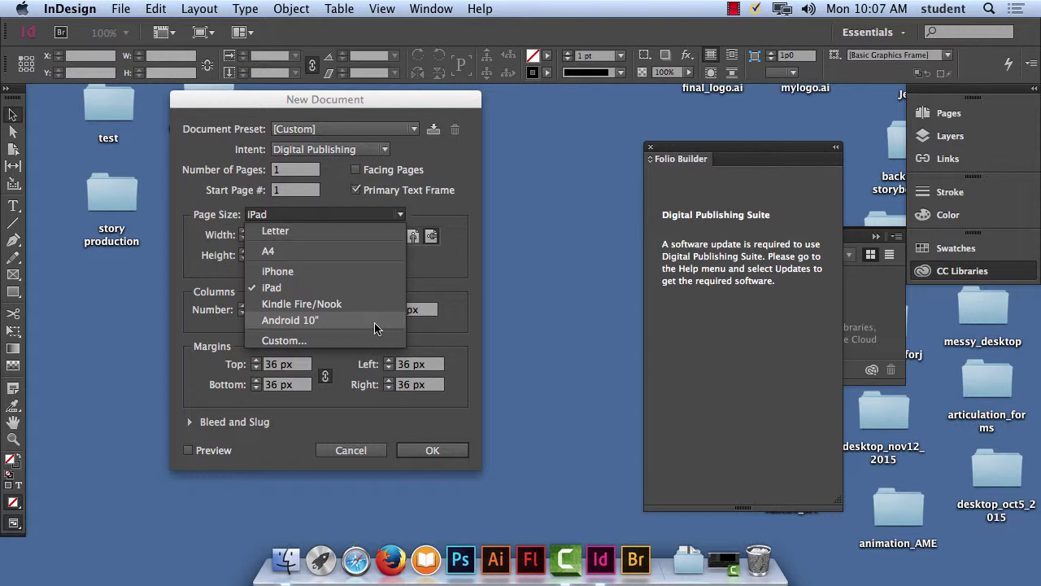
{"action": "left_click", "coordinate": [370, 271]}
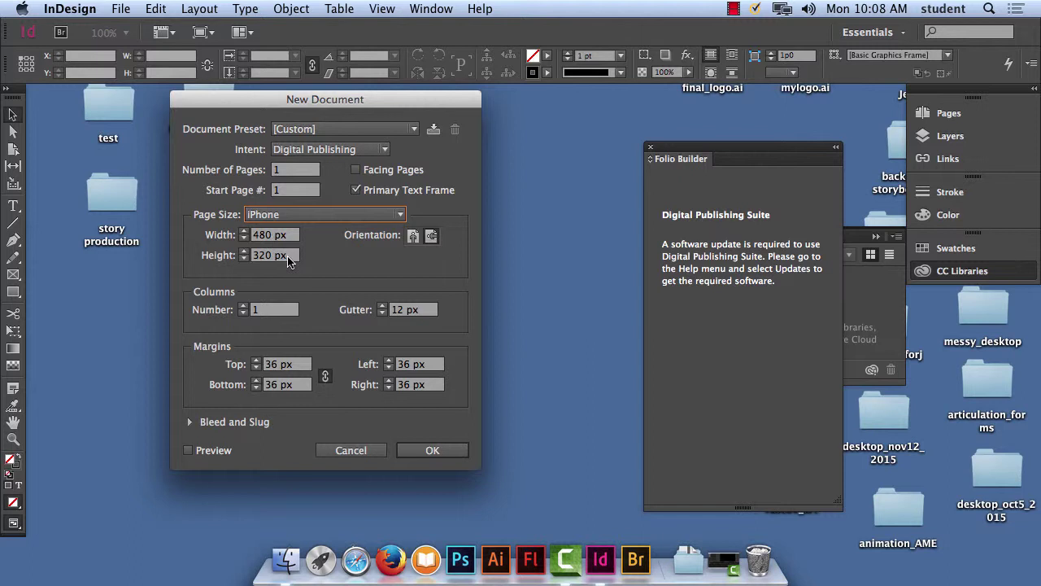
{"action": "left_click", "coordinate": [337, 215]}
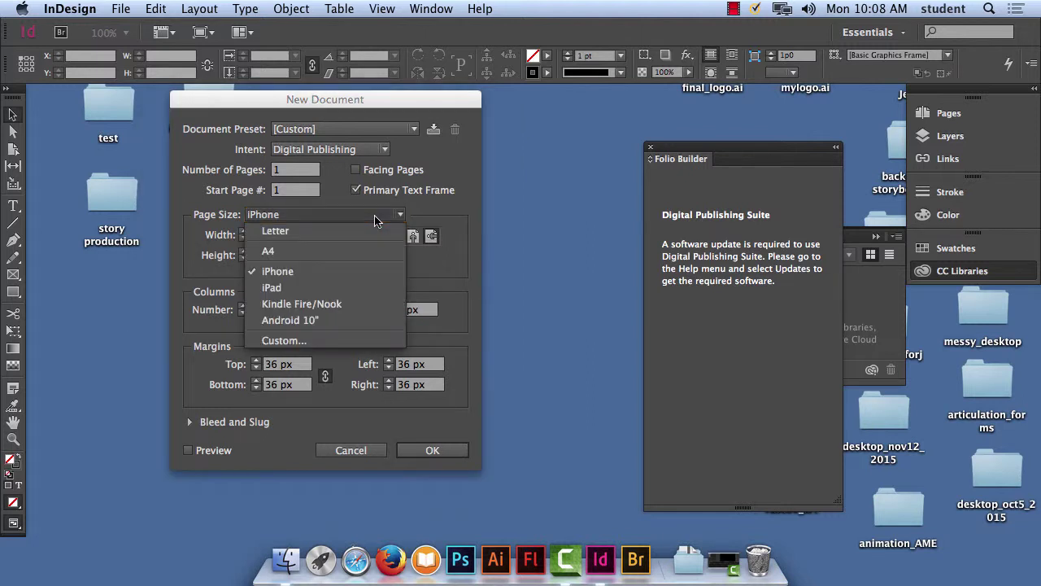
{"action": "left_click", "coordinate": [348, 271]}
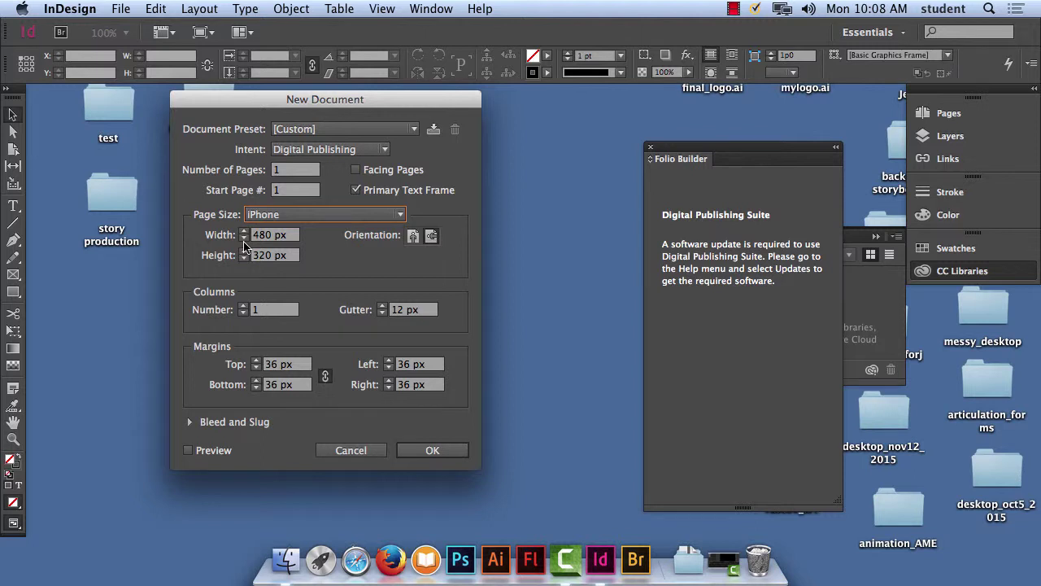
Set the document intent to Print, turn off Facing Pages, and keep the page size at Letter
{"action": "left_click", "coordinate": [345, 150]}
{"action": "left_click", "coordinate": [345, 162]}
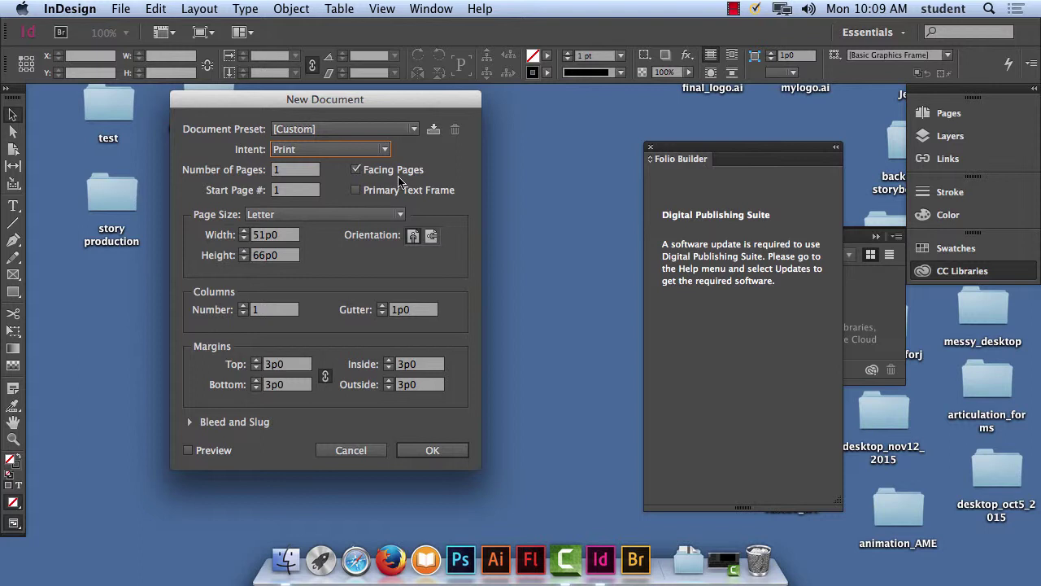
{"action": "left_click", "coordinate": [356, 170]}
{"action": "left_click", "coordinate": [362, 172]}
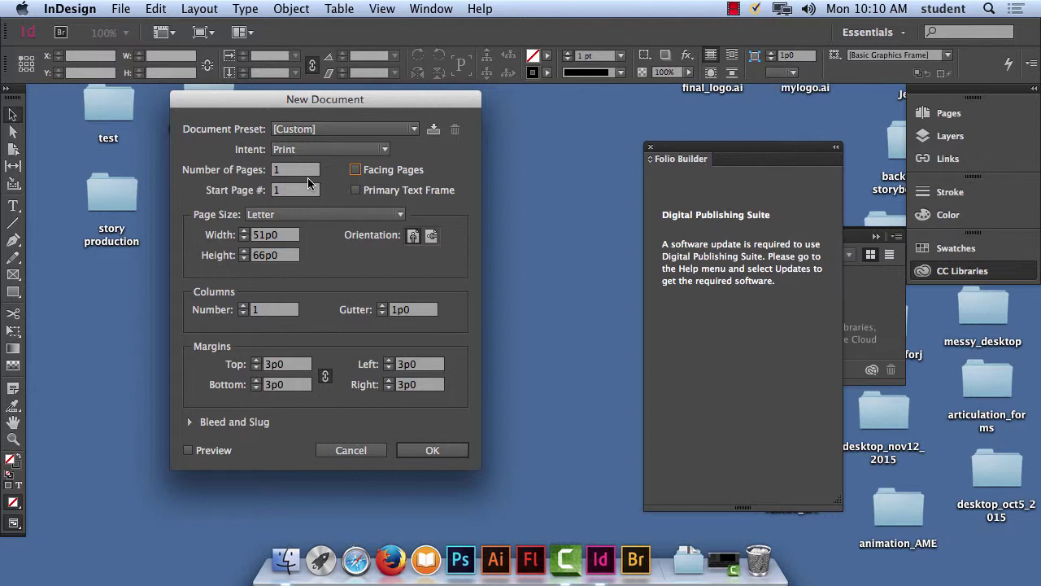
{"action": "left_click", "coordinate": [402, 215]}
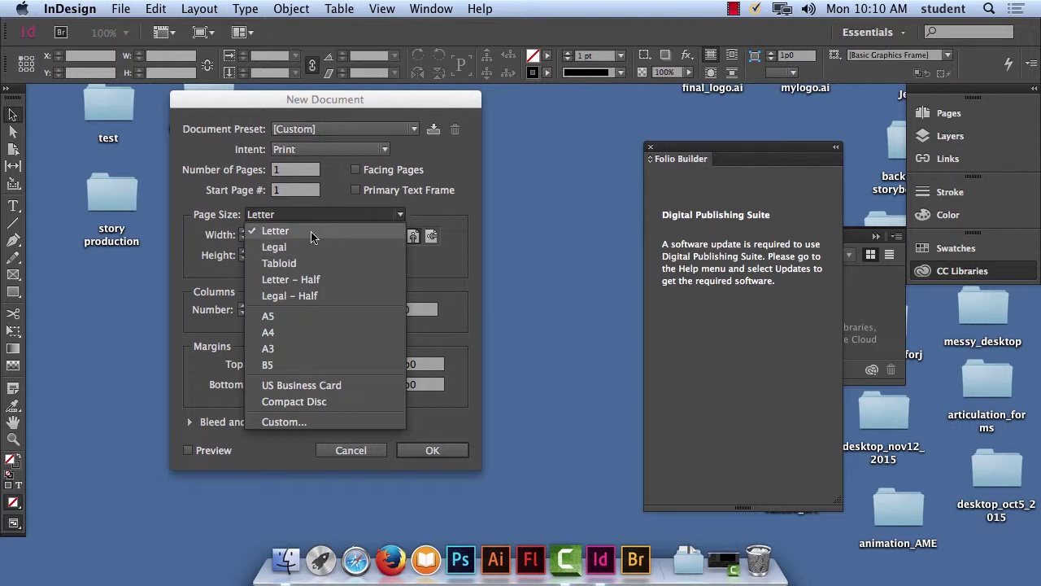
{"action": "left_click", "coordinate": [370, 234]}
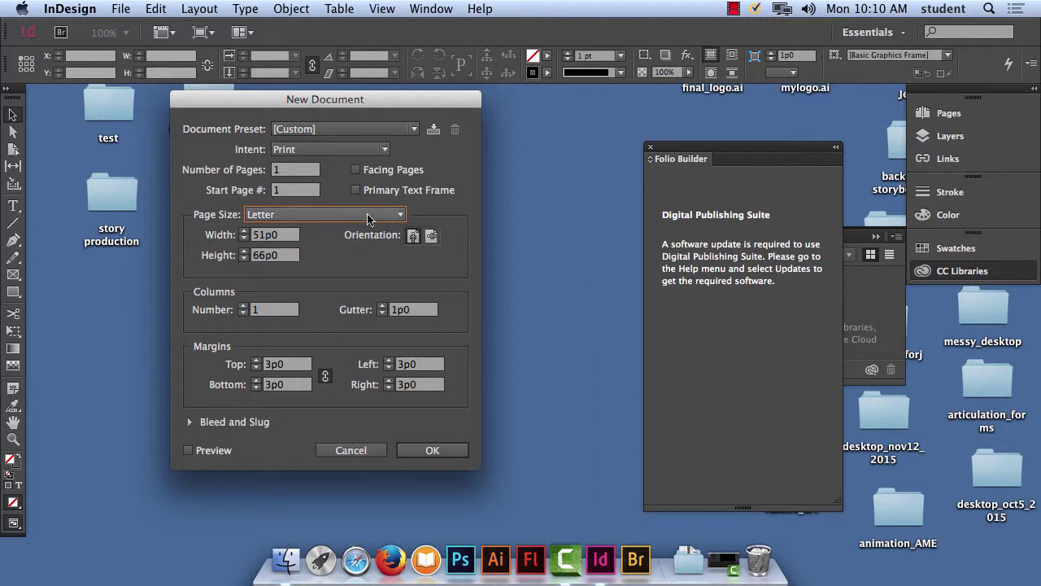
{"action": "left_click", "coordinate": [121, 8]}
{"action": "mouse_move", "coordinate": [81, 7]}
{"action": "mouse_move", "coordinate": [130, 74]}
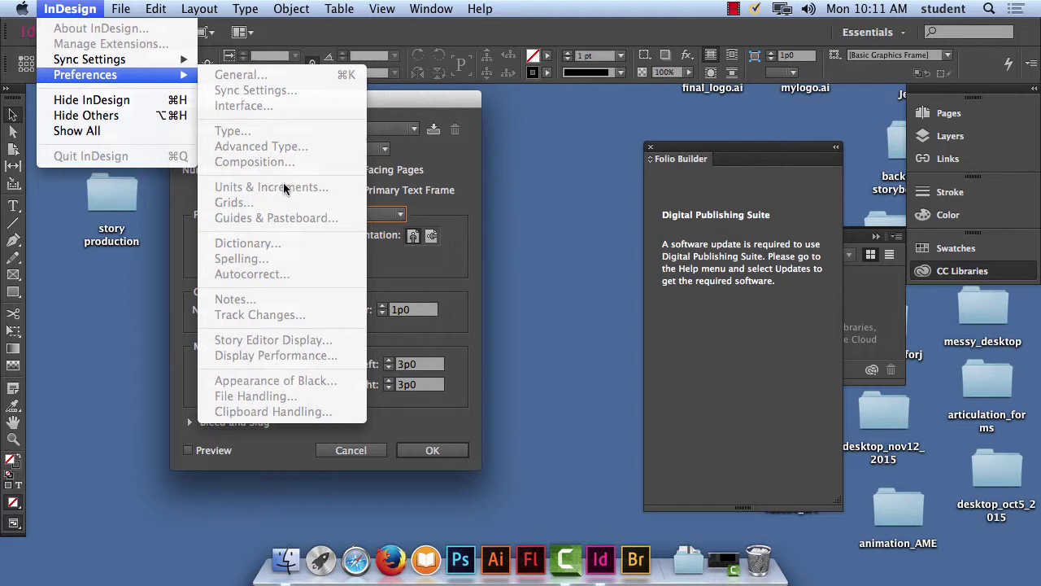
{"action": "left_click", "coordinate": [375, 456]}
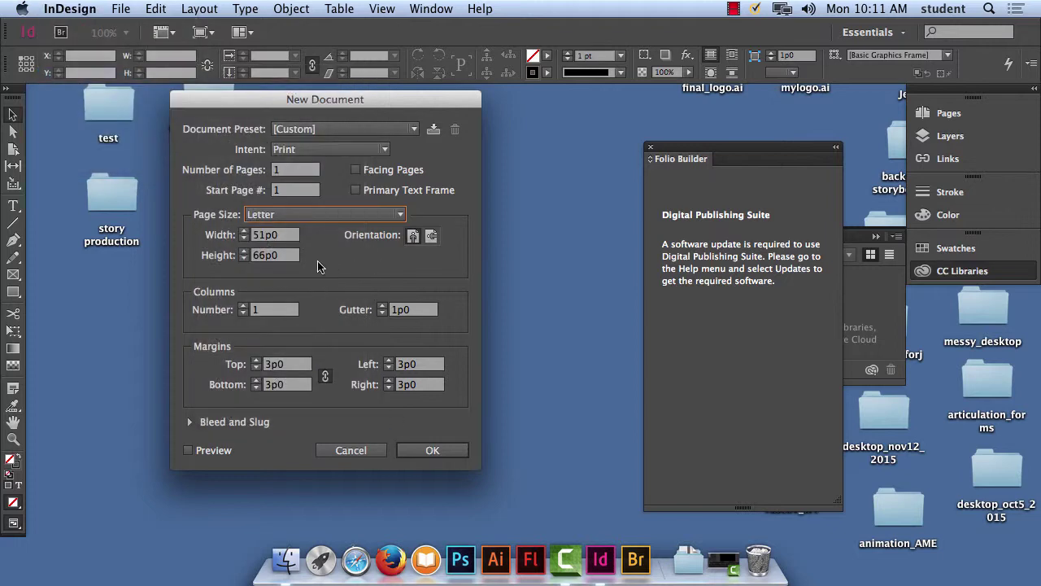
Try a custom page size 8 in wide by 10 in high, and return the page size to Letter
{"action": "left_click", "coordinate": [289, 236]}
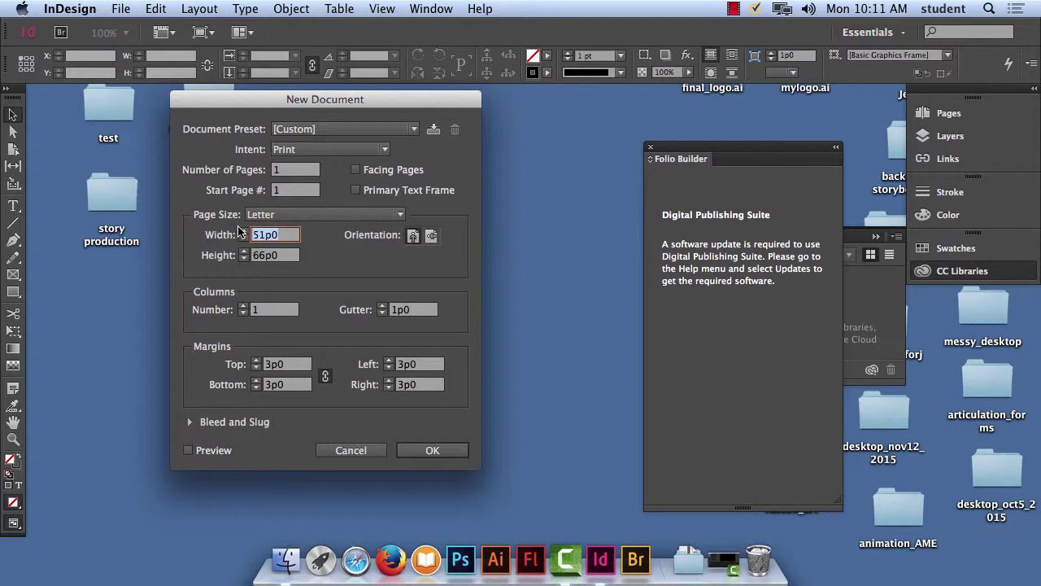
{"action": "type", "text": "89"}
{"action": "key", "text": "BackSpace"}
{"action": "type", "text": "in"}
{"action": "key", "text": "Tab"}
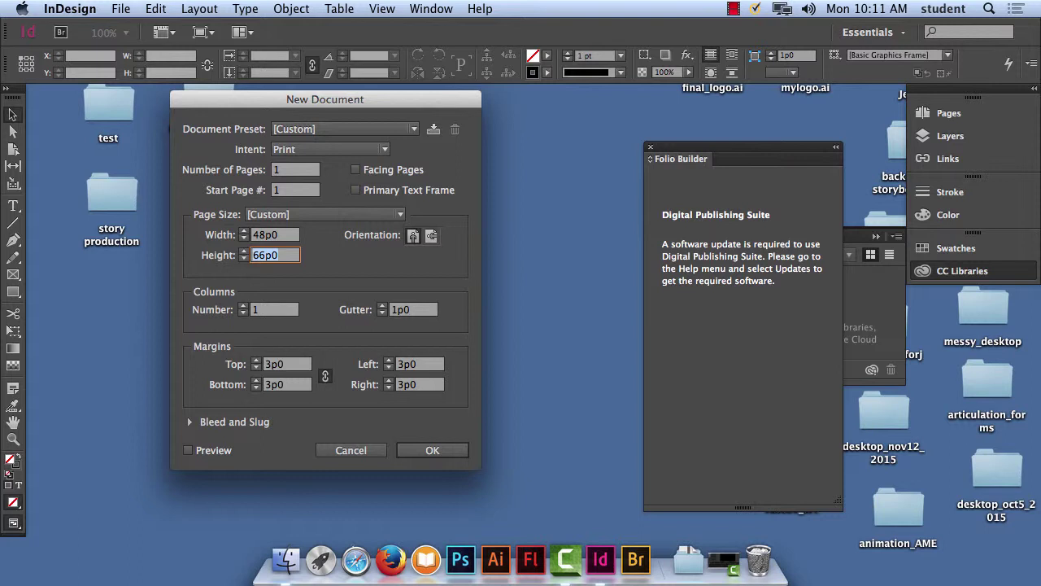
{"action": "type", "text": "10 in"}
{"action": "key", "text": "Tab"}
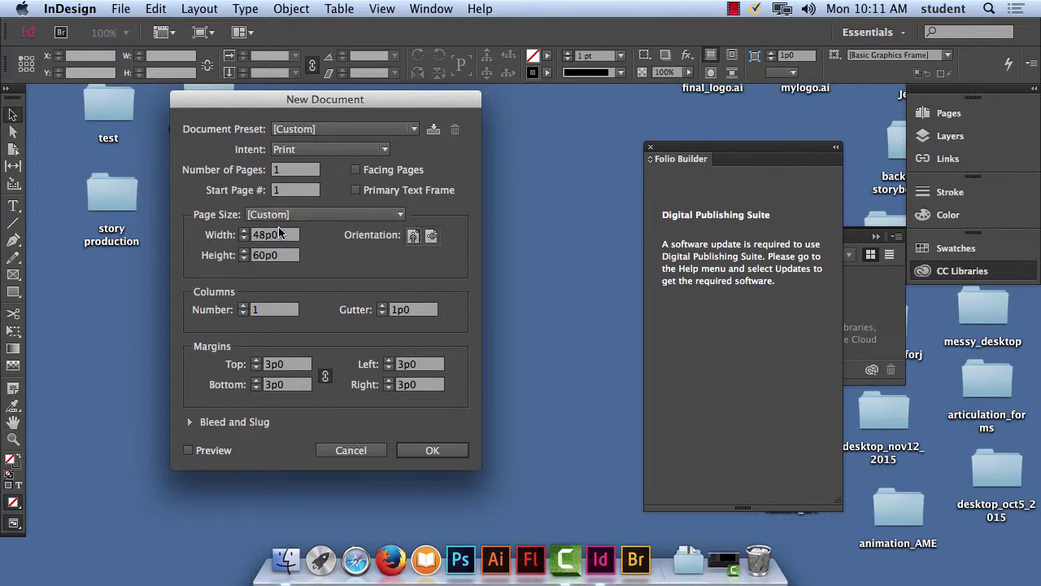
{"action": "left_click_drag", "start_coordinate": [290, 236], "coordinate": [184, 240]}
{"action": "left_click", "coordinate": [317, 214]}
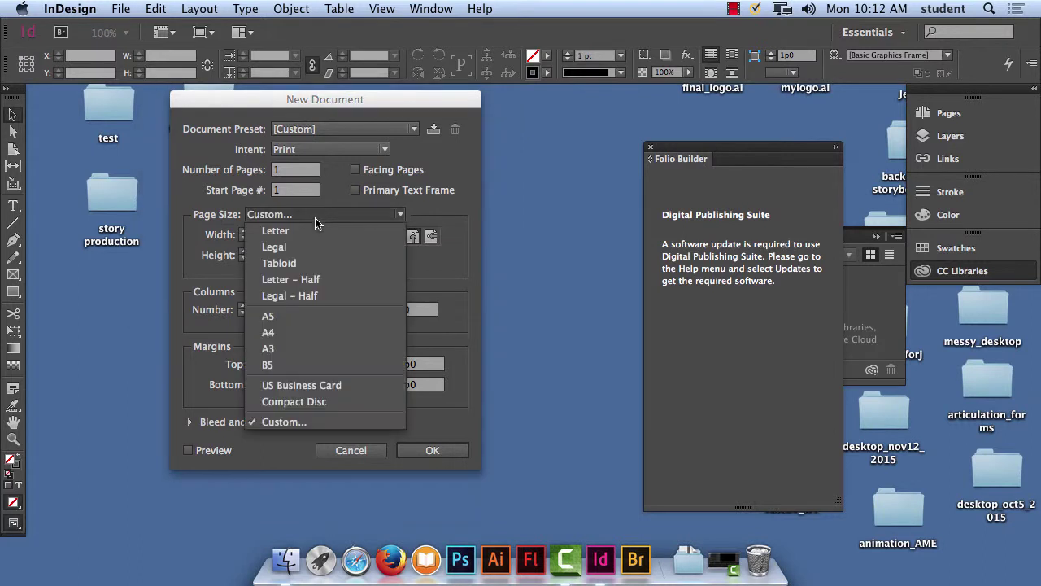
{"action": "left_click", "coordinate": [316, 231]}
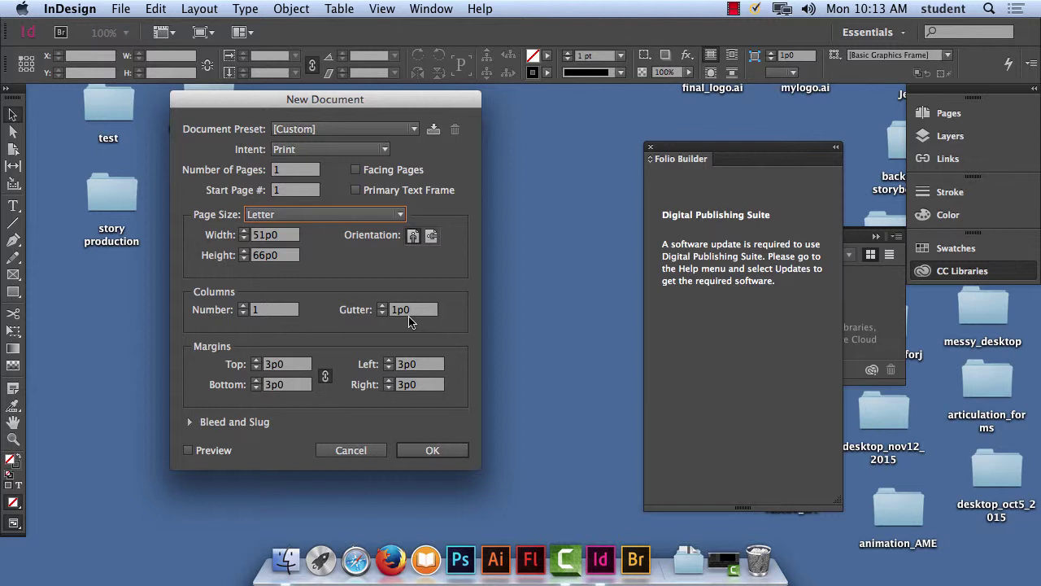
Check the bleed and slug options, and create the Letter-size print document with Preview turned on
{"action": "left_click", "coordinate": [190, 422]}
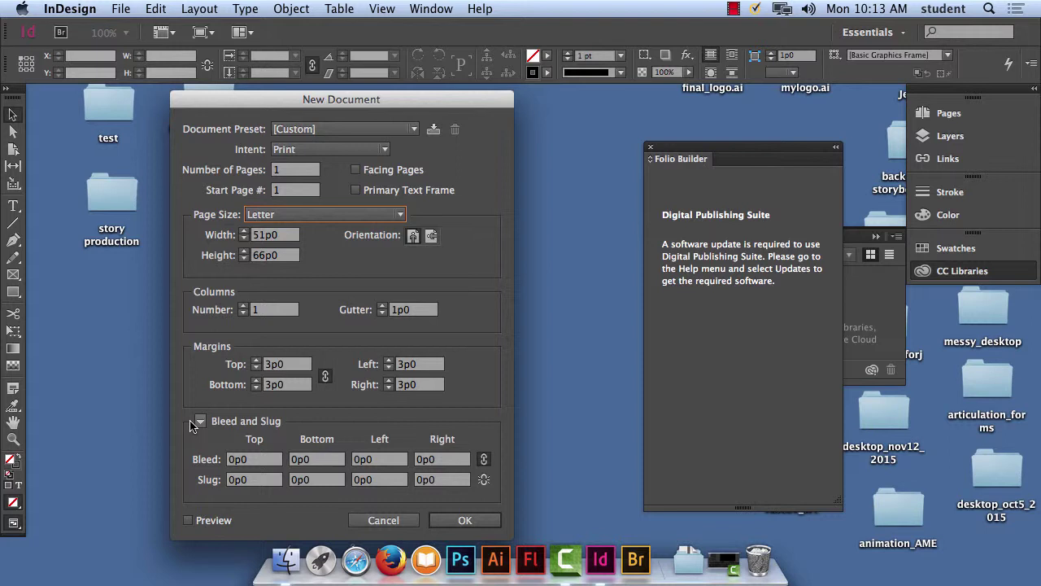
{"action": "left_click", "coordinate": [201, 422]}
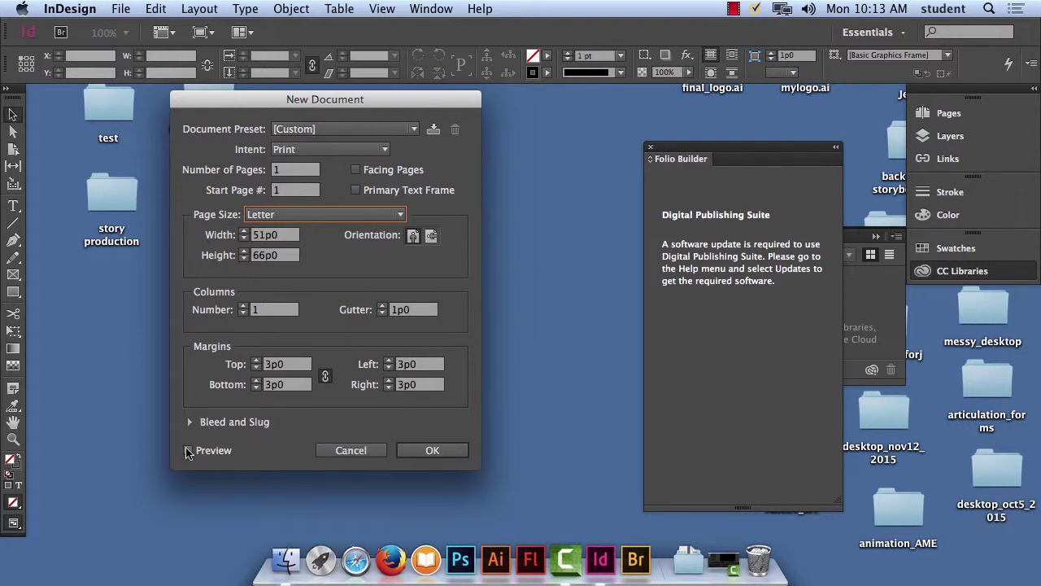
{"action": "left_click", "coordinate": [188, 450]}
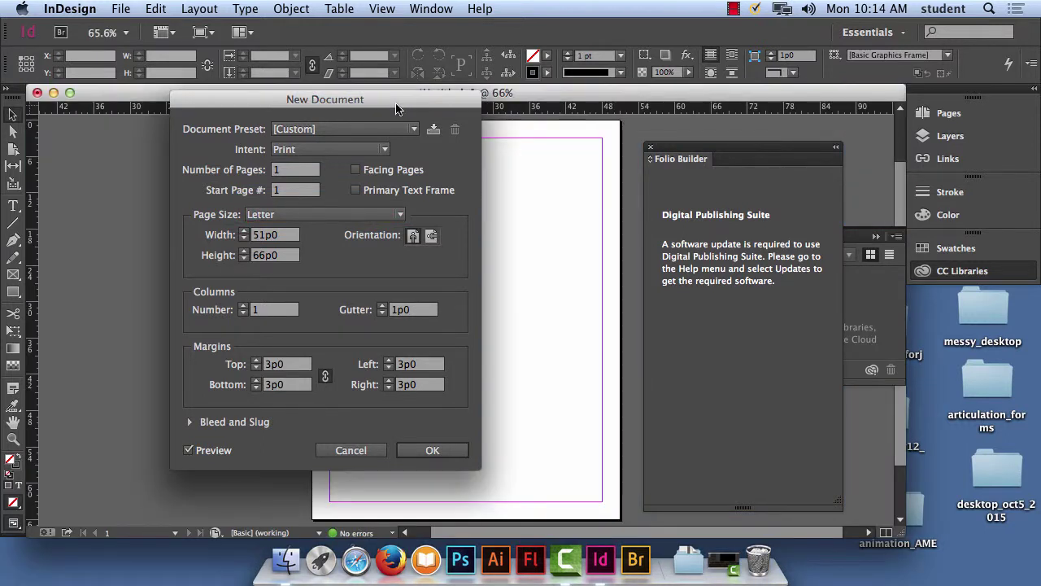
{"action": "left_click_drag", "start_coordinate": [382, 98], "coordinate": [415, 123]}
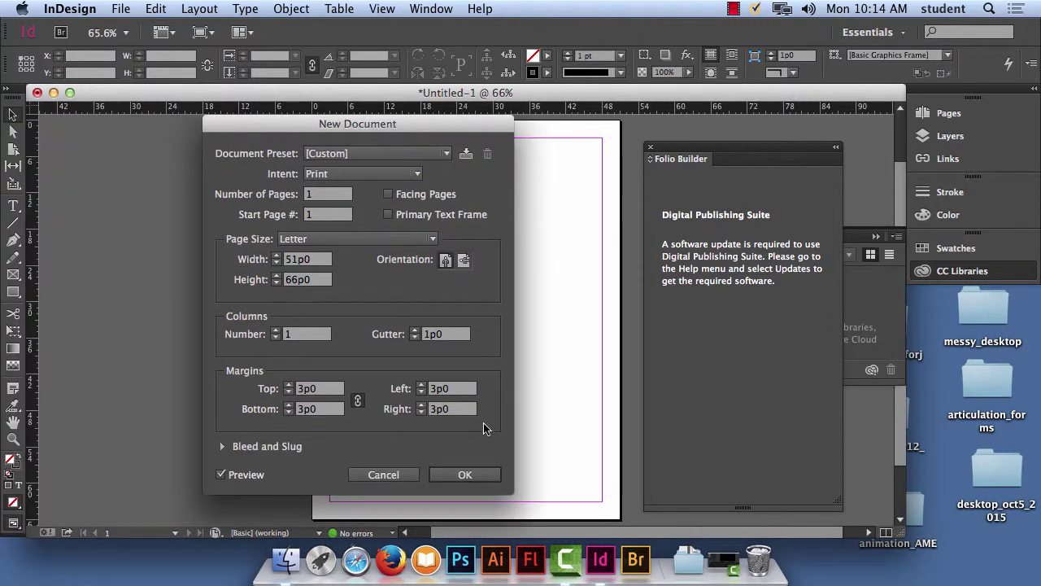
{"action": "left_click", "coordinate": [462, 476]}
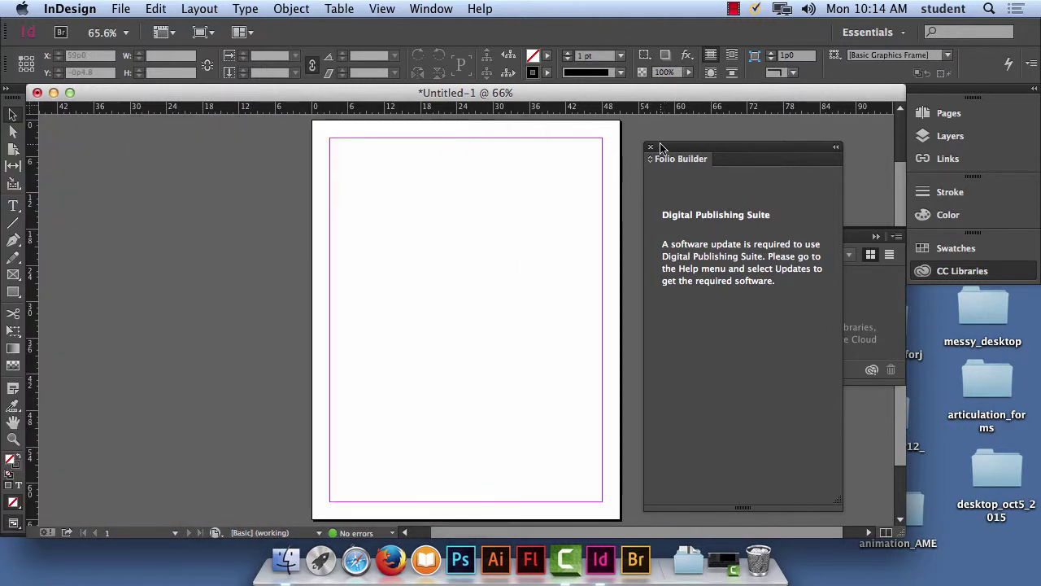
Close the Folio Builder and float the Pages panel on the empty pasteboard beside the document page
{"action": "left_click", "coordinate": [650, 147]}
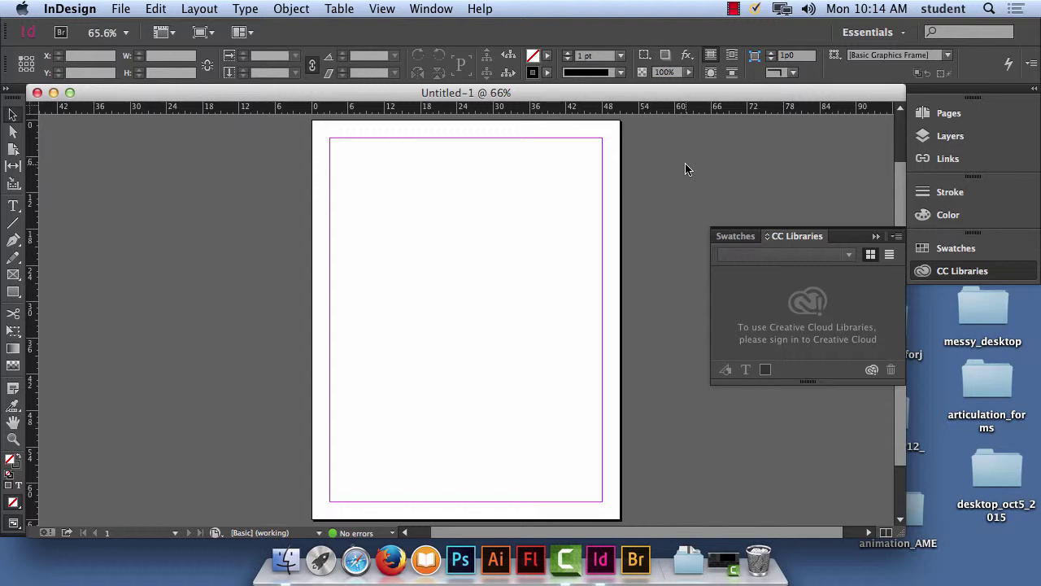
{"action": "left_click", "coordinate": [427, 10]}
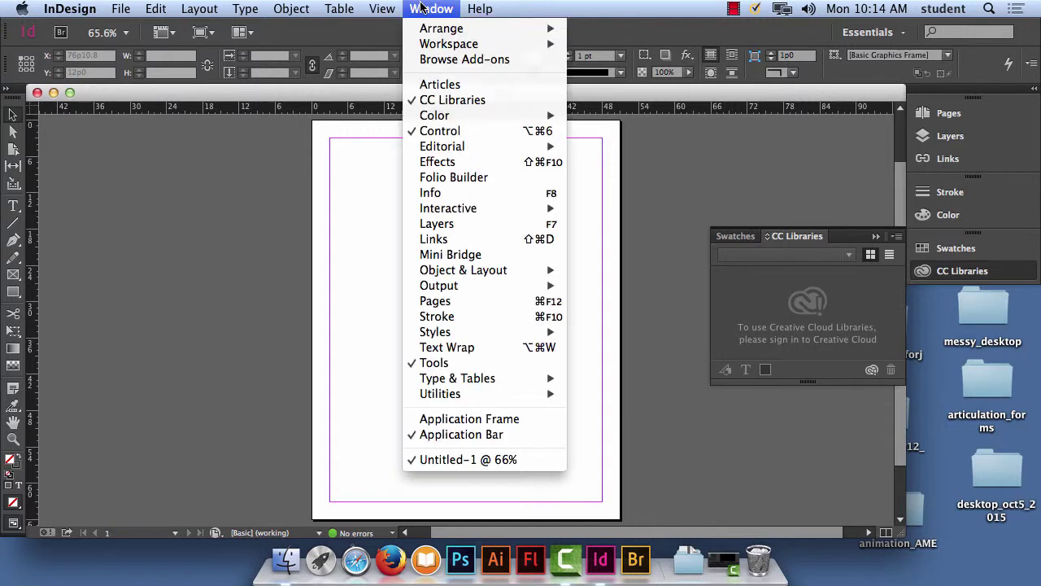
{"action": "left_click", "coordinate": [470, 301]}
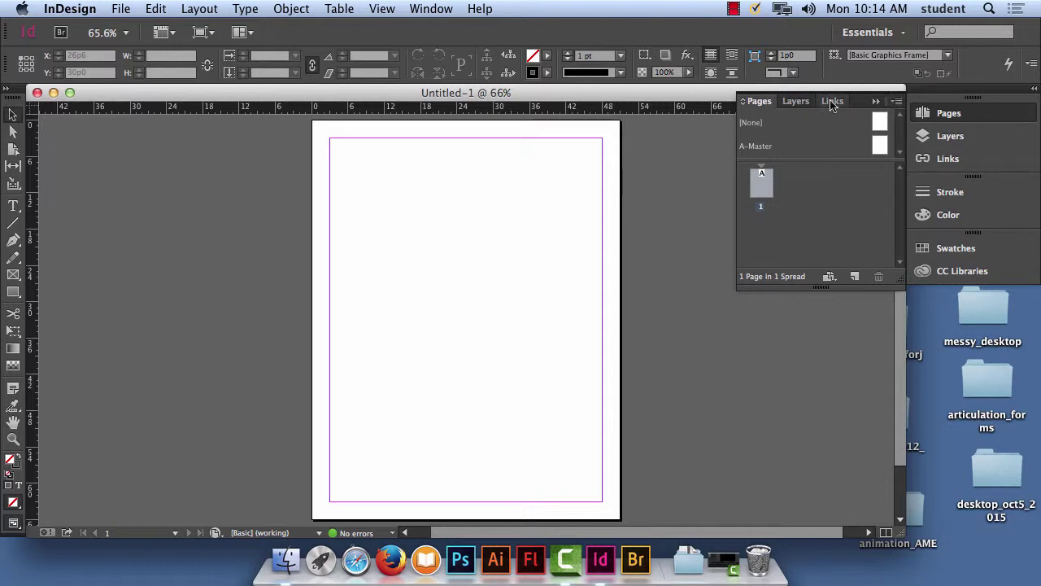
{"action": "left_click_drag", "start_coordinate": [766, 100], "coordinate": [111, 149]}
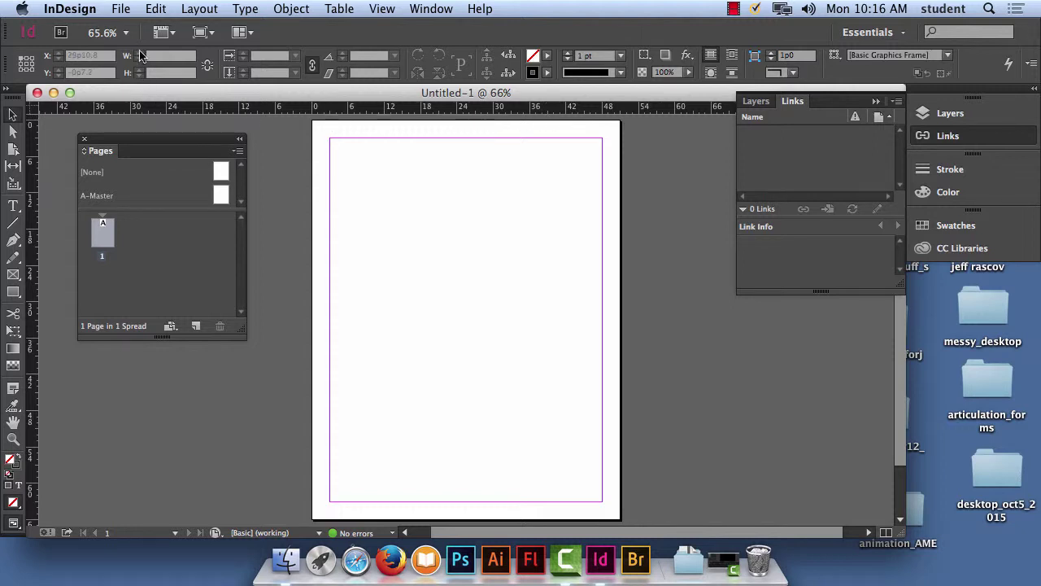
Set both the horizontal and vertical ruler units to Inches in the Units & Increments preferences
{"action": "left_click", "coordinate": [120, 8]}
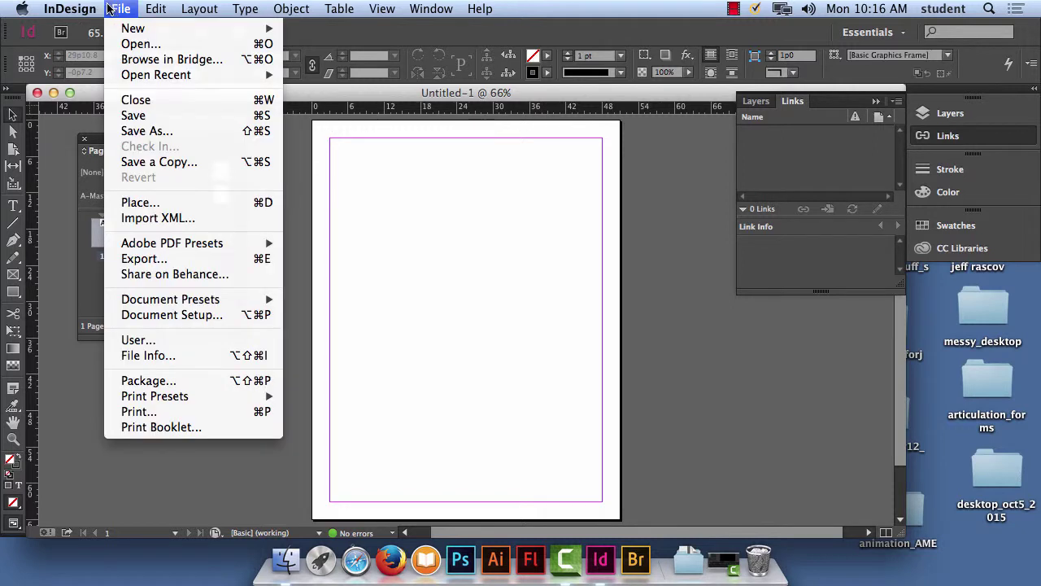
{"action": "mouse_move", "coordinate": [73, 5]}
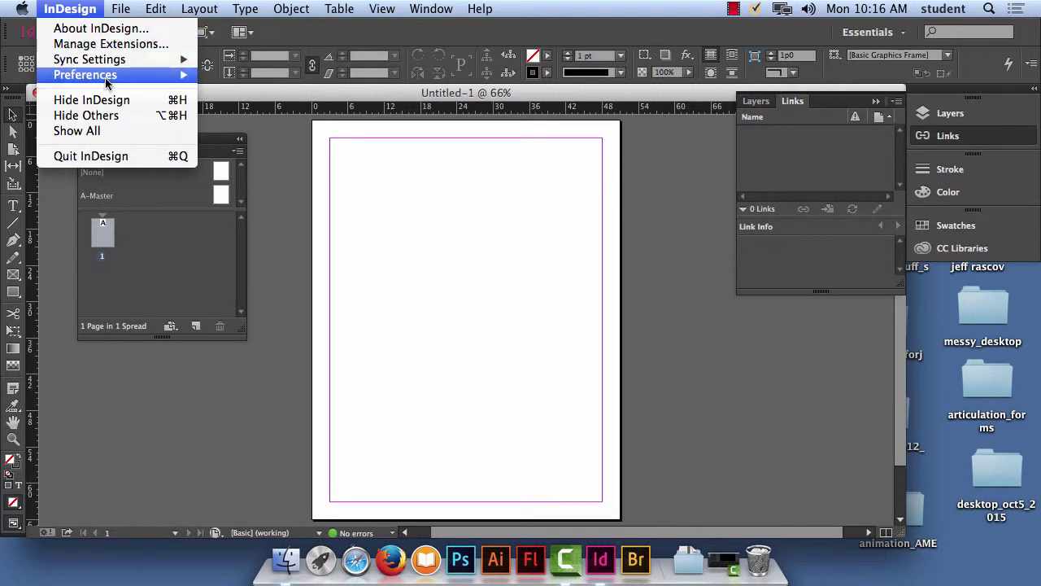
{"action": "mouse_move", "coordinate": [106, 81]}
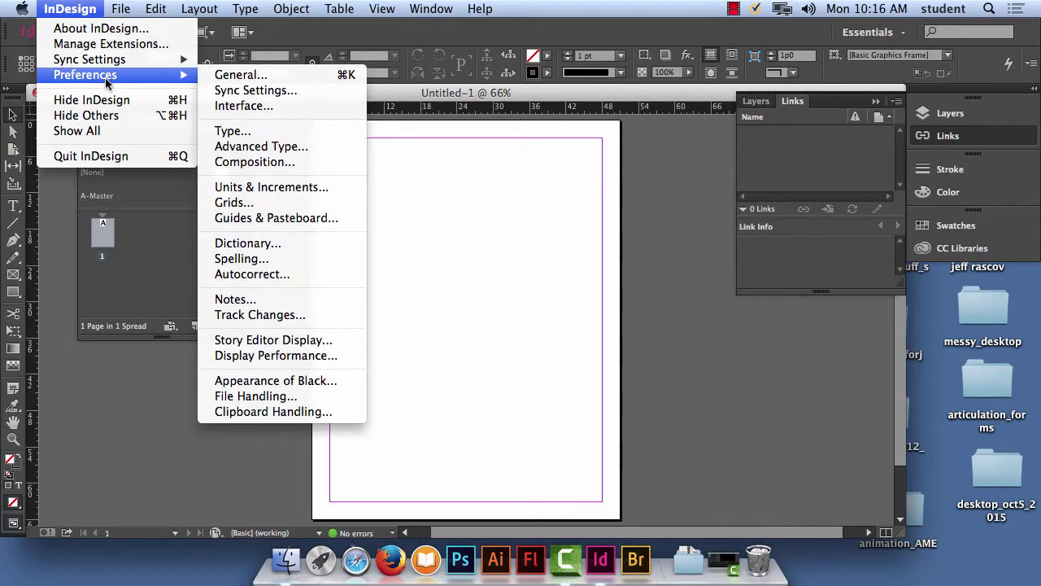
{"action": "left_click", "coordinate": [257, 186]}
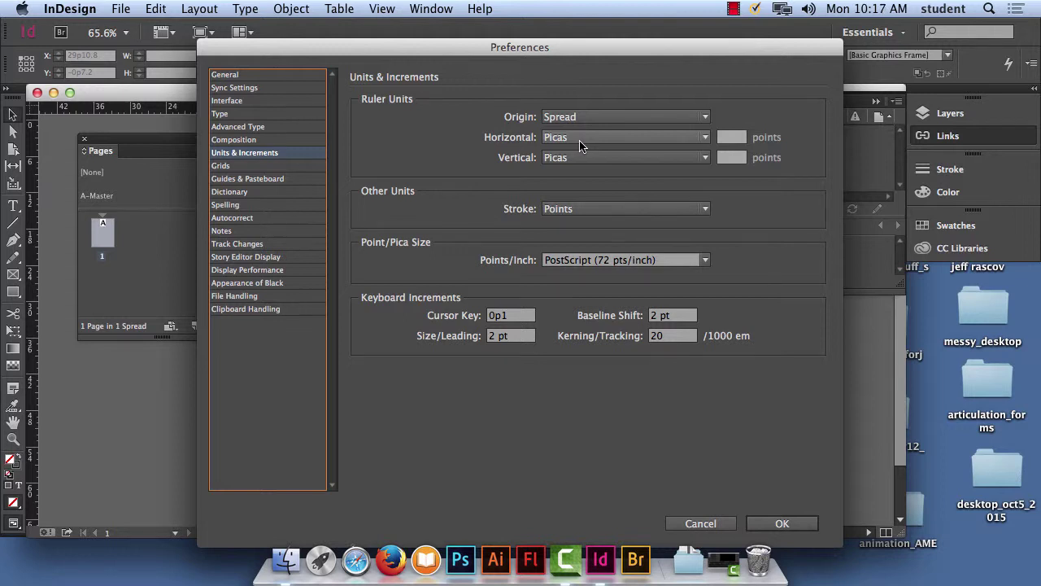
{"action": "left_click", "coordinate": [580, 138]}
{"action": "left_click", "coordinate": [576, 186]}
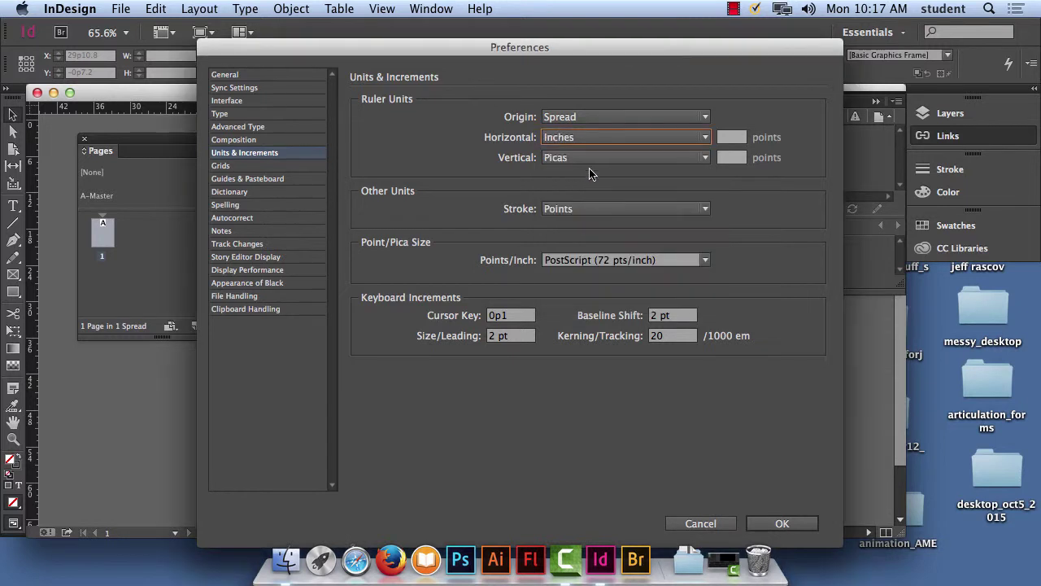
{"action": "left_click", "coordinate": [592, 158]}
{"action": "left_click", "coordinate": [595, 208]}
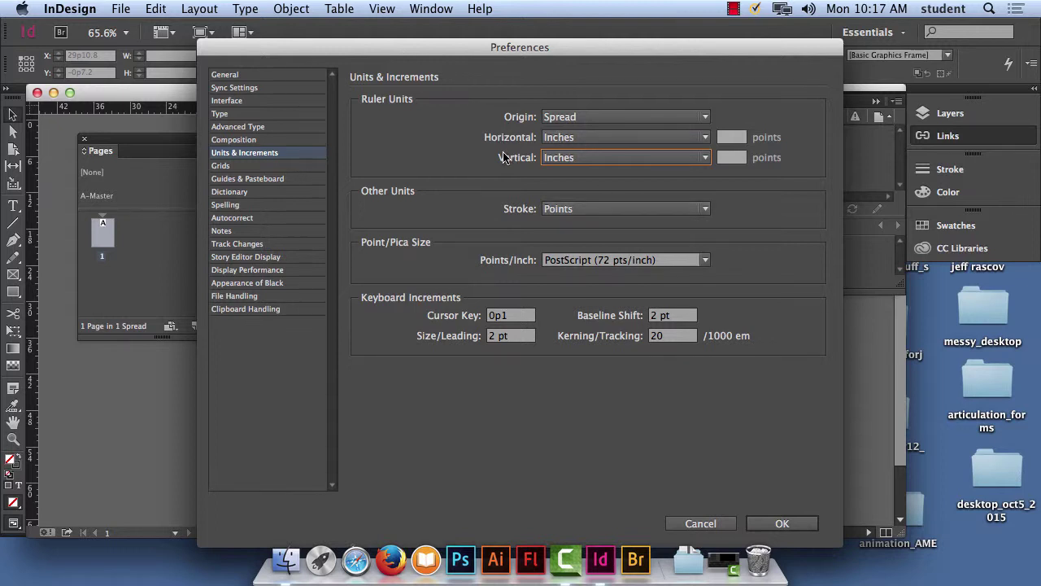
{"action": "left_click", "coordinate": [783, 524]}
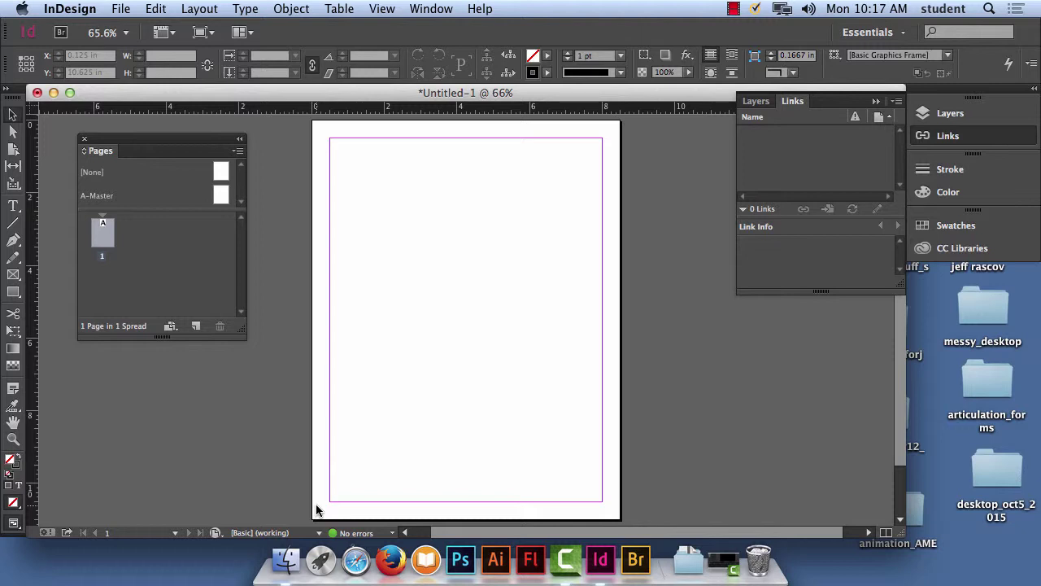
Open the A-Master page for editing and activate the Rectangle Tool
{"action": "left_click", "coordinate": [106, 198]}
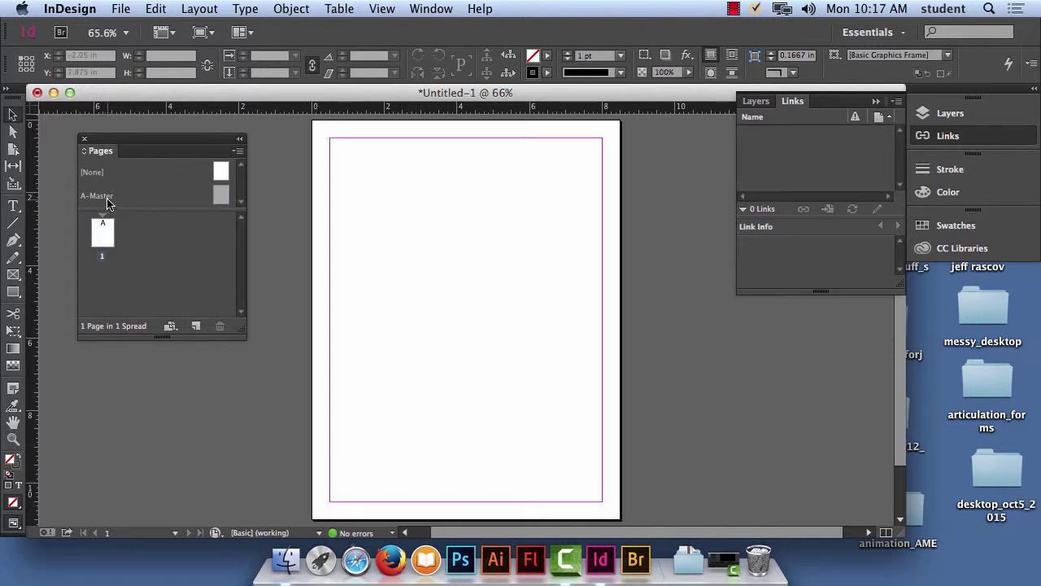
{"action": "double_click", "coordinate": [222, 195]}
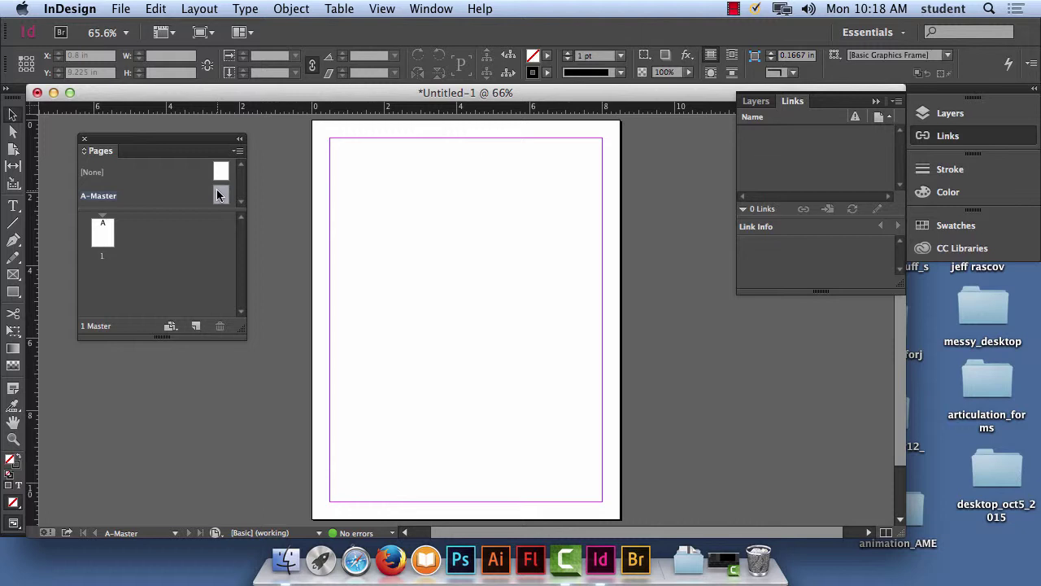
{"action": "left_click", "coordinate": [13, 296]}
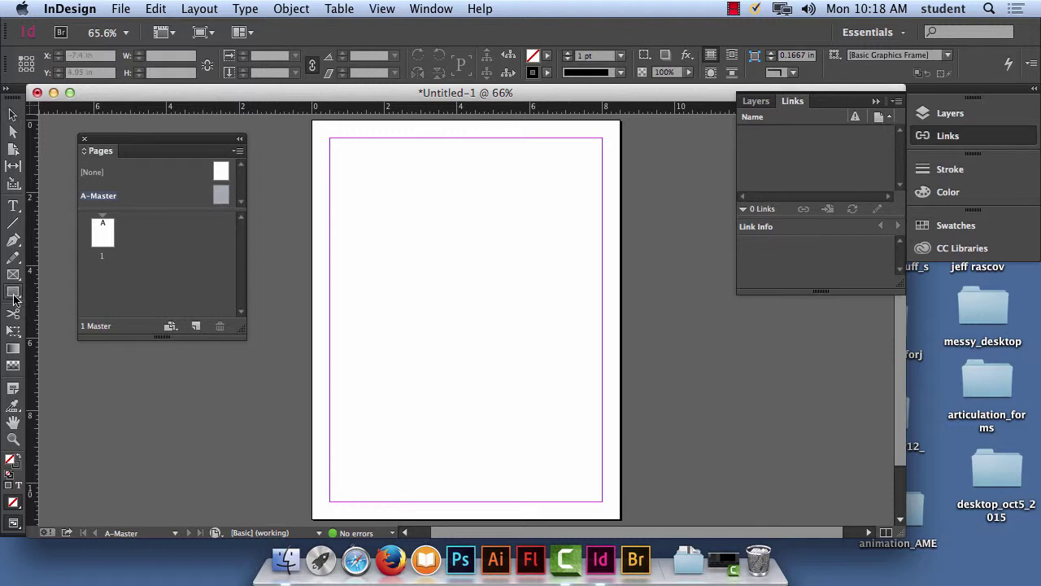
{"action": "left_click", "coordinate": [13, 294]}
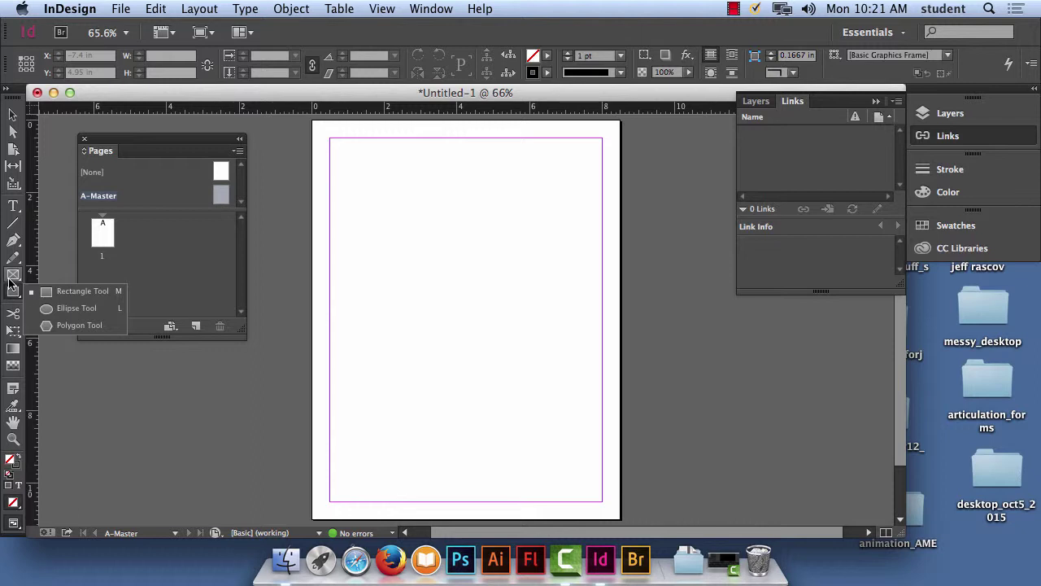
{"action": "left_click", "coordinate": [118, 292]}
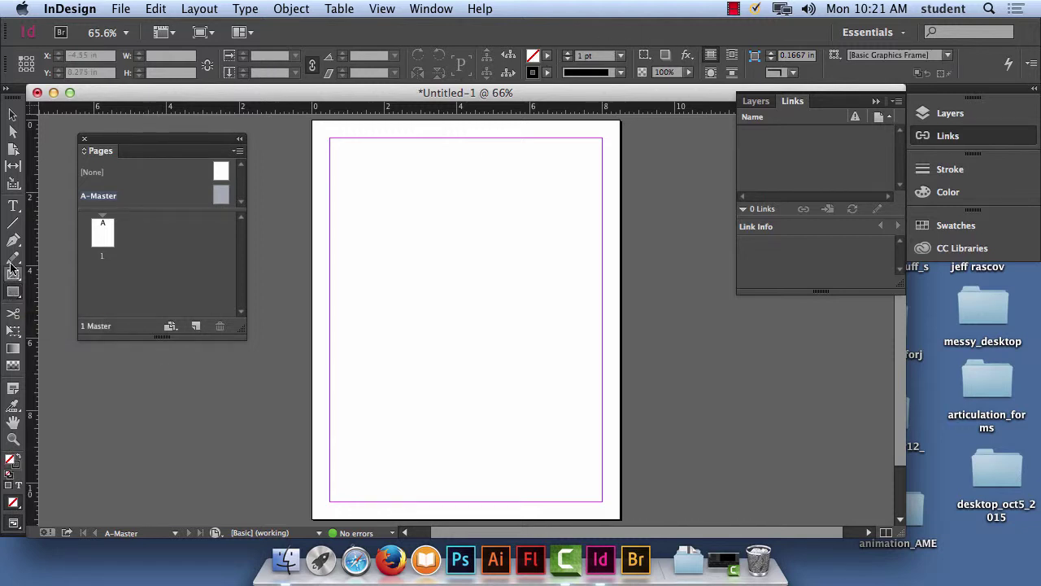
{"action": "left_click", "coordinate": [13, 292]}
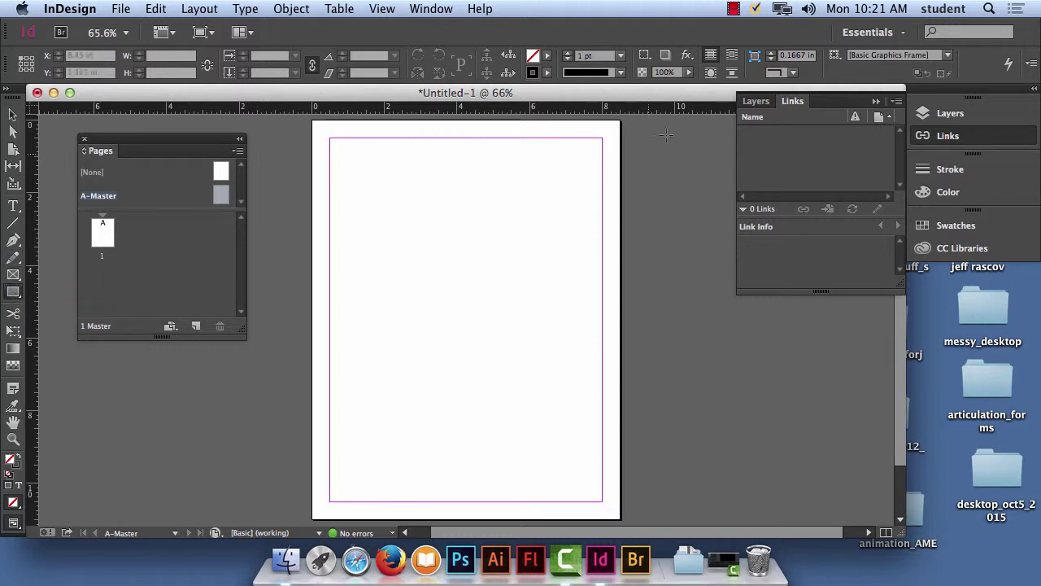
Mix a peach fill color of C=6 M=23 Y=40 K=0, add it as a CMYK swatch, and apply it as the fill
{"action": "left_click", "coordinate": [547, 55]}
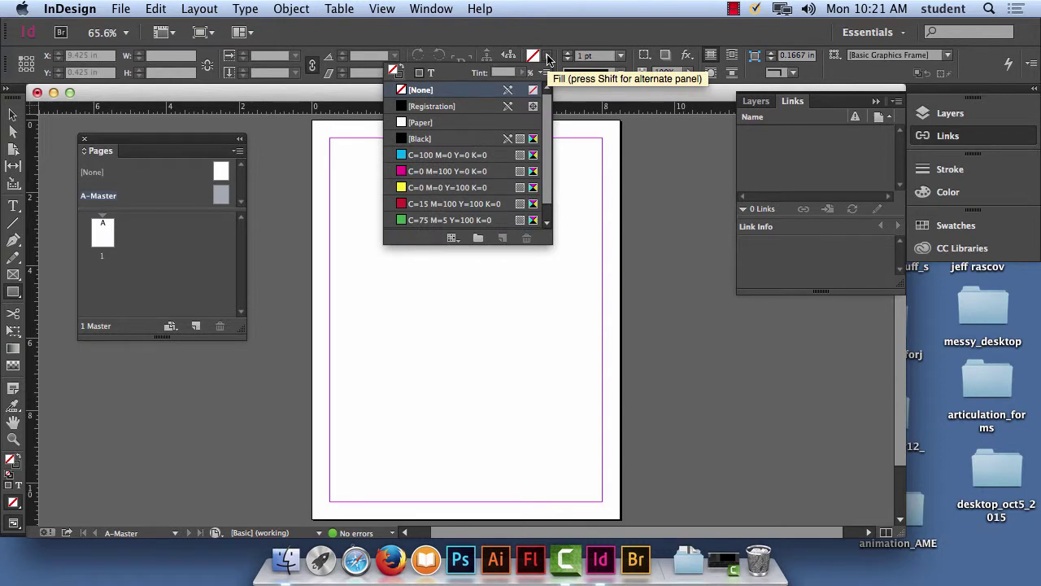
{"action": "scroll", "coordinate": [550, 173], "scroll_direction": "down", "scroll_amount": 1}
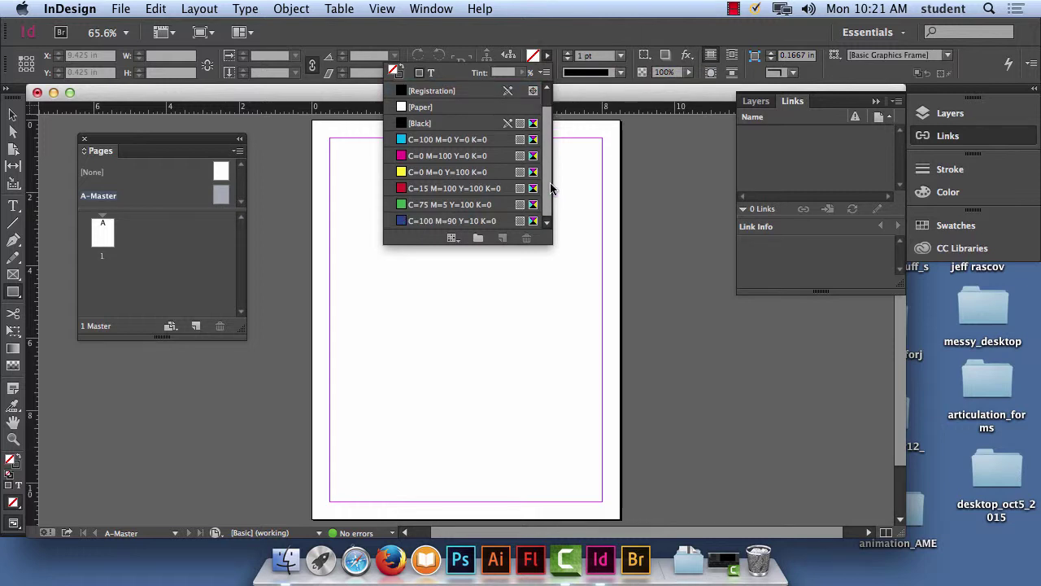
{"action": "scroll", "coordinate": [550, 163], "scroll_direction": "up", "scroll_amount": 1}
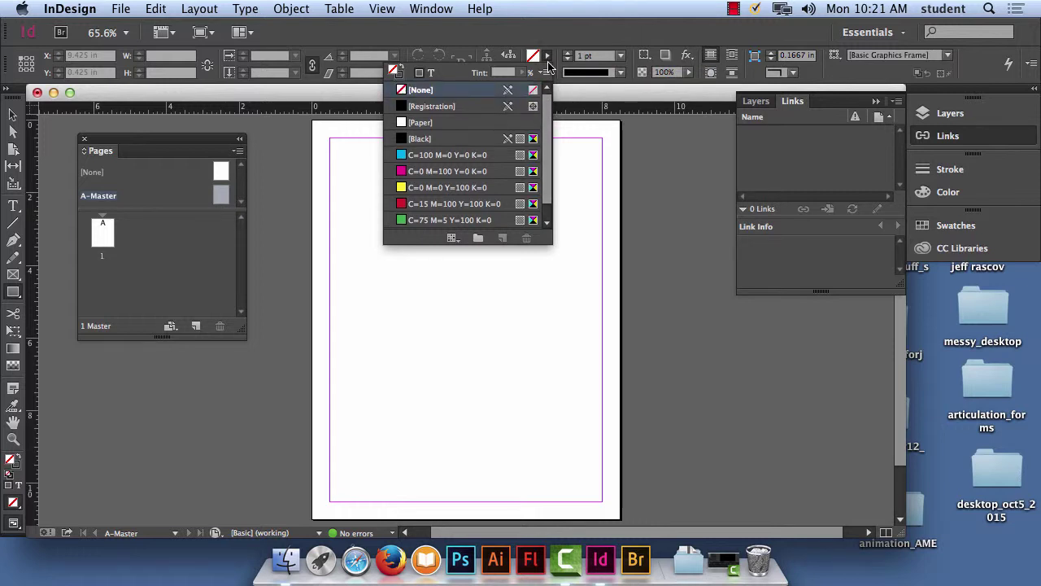
{"action": "left_click", "coordinate": [538, 58]}
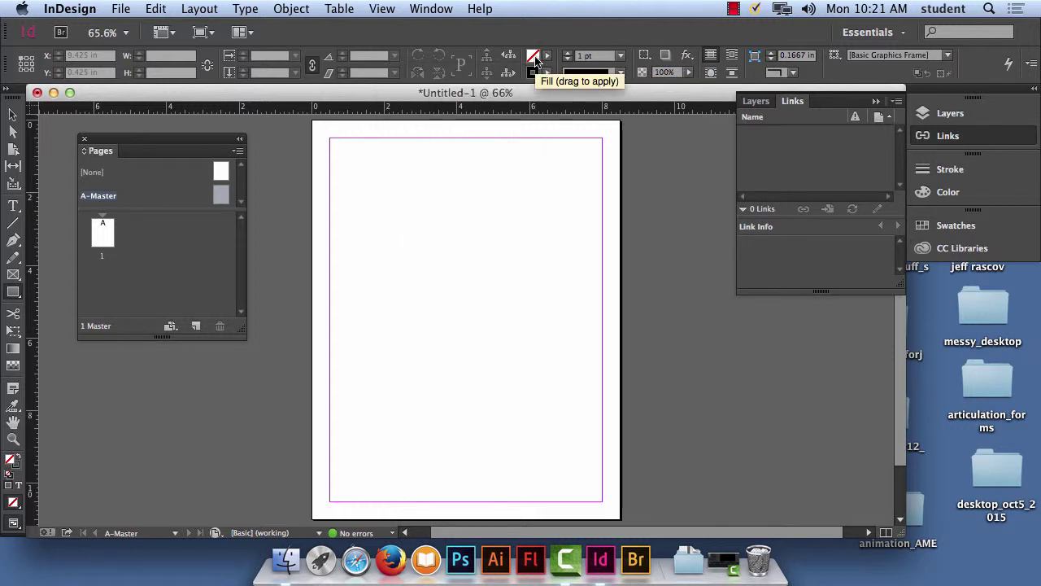
{"action": "double_click", "coordinate": [534, 59]}
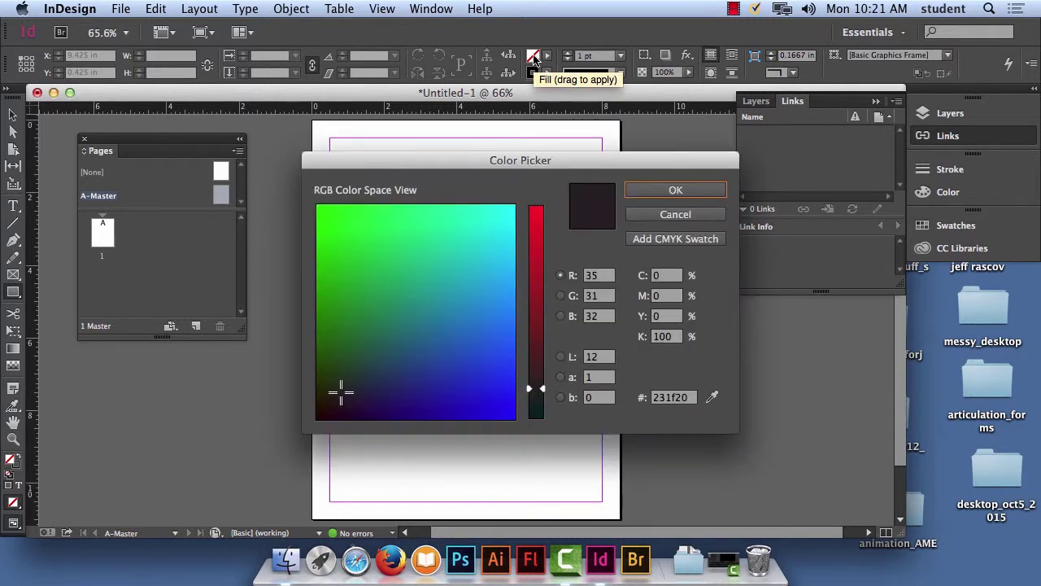
{"action": "mouse_move", "coordinate": [439, 259]}
{"action": "left_mouse_down"}
{"action": "mouse_move", "coordinate": [377, 230]}
{"action": "mouse_move", "coordinate": [363, 347]}
{"action": "mouse_move", "coordinate": [407, 294]}
{"action": "left_mouse_up"}
{"action": "left_click_drag", "start_coordinate": [535, 393], "coordinate": [535, 218]}
{"action": "mouse_move", "coordinate": [464, 225]}
{"action": "left_mouse_down"}
{"action": "mouse_move", "coordinate": [449, 306]}
{"action": "mouse_move", "coordinate": [432, 295]}
{"action": "mouse_move", "coordinate": [414, 247]}
{"action": "mouse_move", "coordinate": [393, 374]}
{"action": "mouse_move", "coordinate": [435, 315]}
{"action": "mouse_move", "coordinate": [439, 258]}
{"action": "mouse_move", "coordinate": [388, 309]}
{"action": "mouse_move", "coordinate": [388, 251]}
{"action": "mouse_move", "coordinate": [458, 247]}
{"action": "mouse_move", "coordinate": [463, 237]}
{"action": "mouse_move", "coordinate": [485, 304]}
{"action": "mouse_move", "coordinate": [442, 293]}
{"action": "mouse_move", "coordinate": [437, 252]}
{"action": "left_mouse_up"}
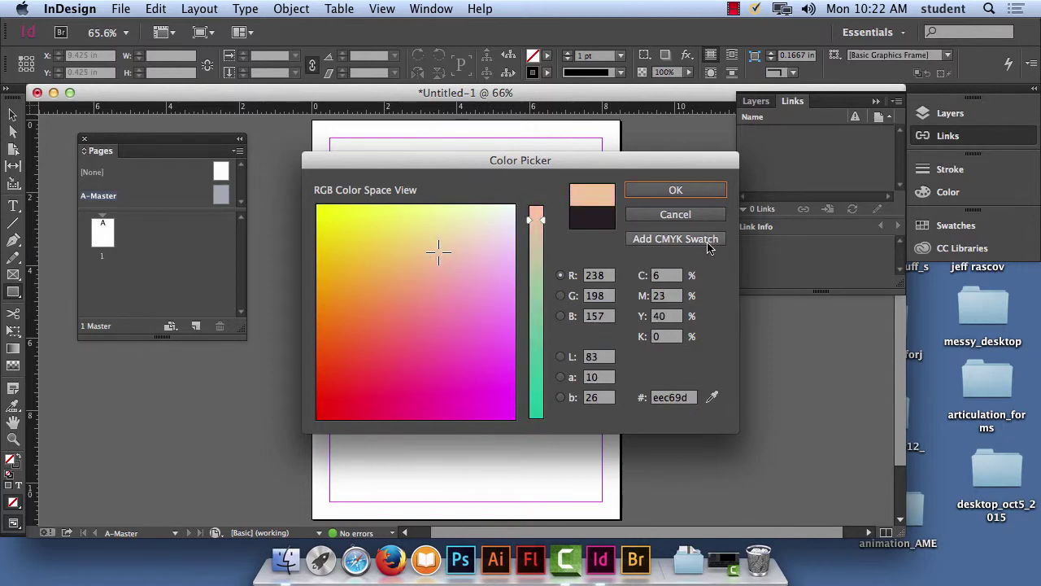
{"action": "left_click", "coordinate": [701, 241]}
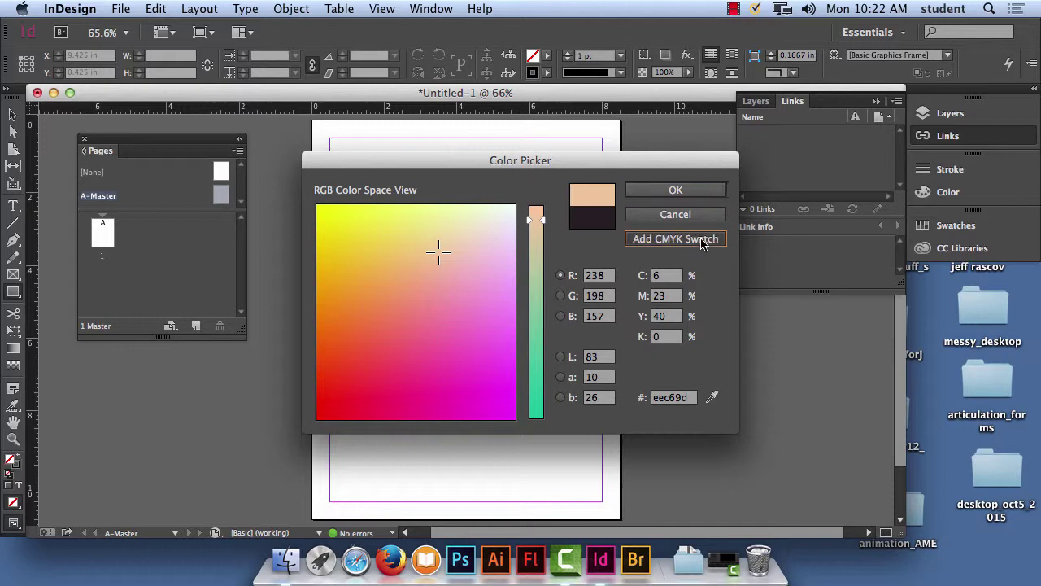
{"action": "left_click", "coordinate": [687, 194]}
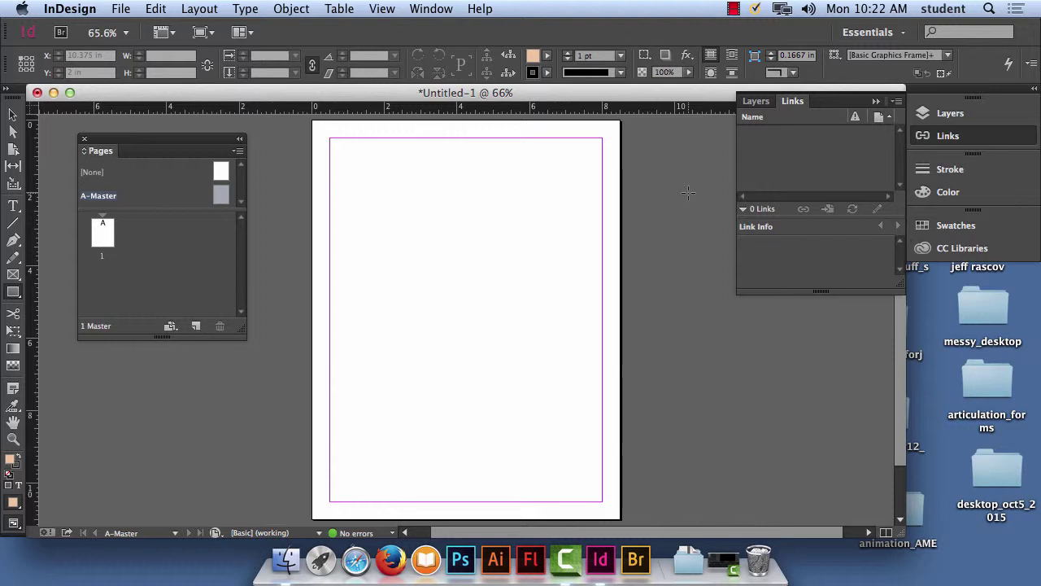
Float the Swatches panel beside the page, add a pink CMYK swatch of C=9 M=59 Y=0 K=0, and enlarge the panel to show all swatches
{"action": "left_click", "coordinate": [956, 225]}
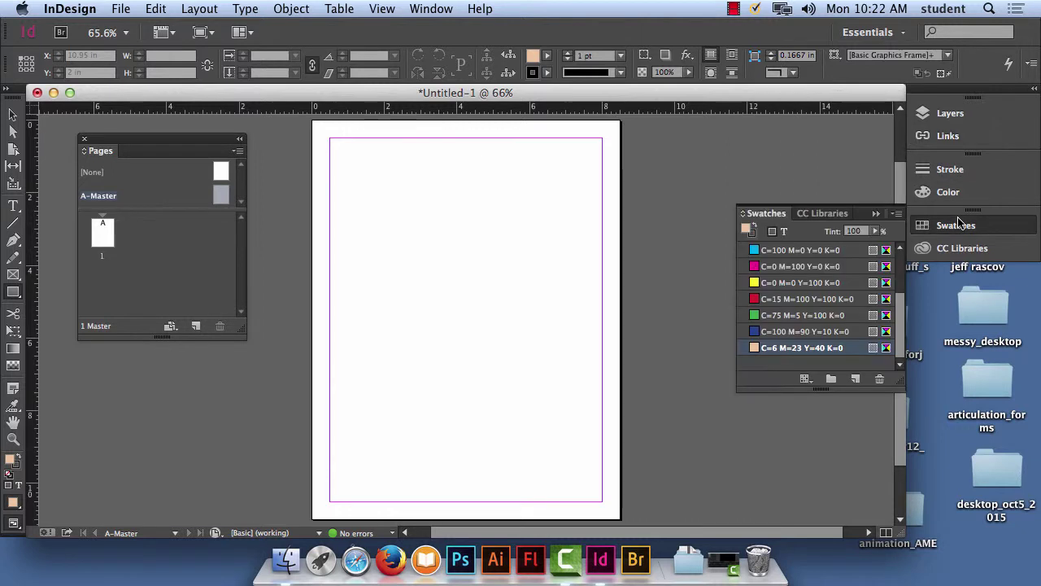
{"action": "left_click_drag", "start_coordinate": [771, 213], "coordinate": [665, 128]}
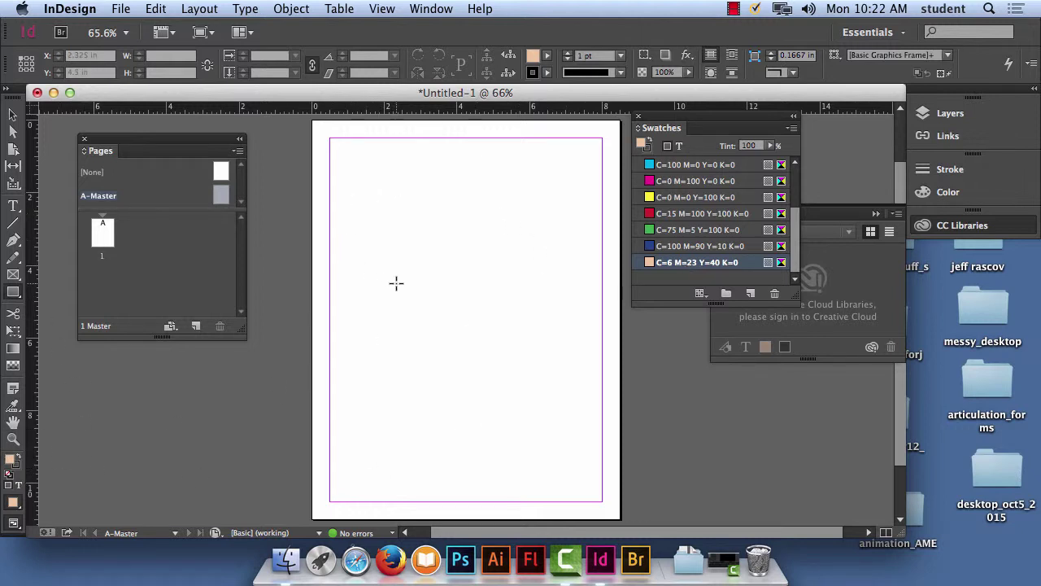
{"action": "double_click", "coordinate": [534, 59]}
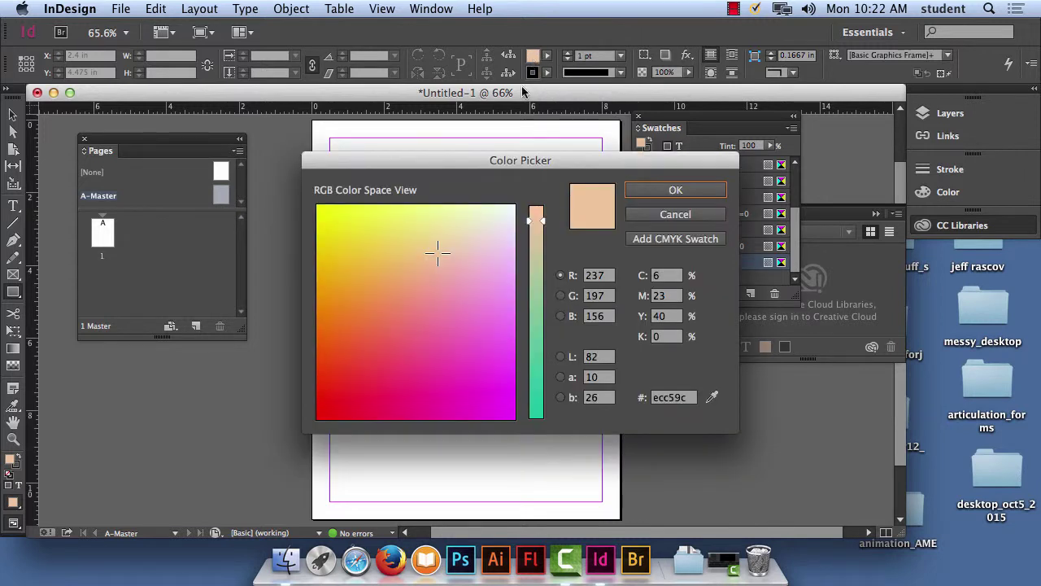
{"action": "mouse_move", "coordinate": [489, 280]}
{"action": "left_mouse_down"}
{"action": "mouse_move", "coordinate": [481, 235]}
{"action": "mouse_move", "coordinate": [404, 247]}
{"action": "mouse_move", "coordinate": [437, 338]}
{"action": "mouse_move", "coordinate": [474, 312]}
{"action": "left_mouse_up"}
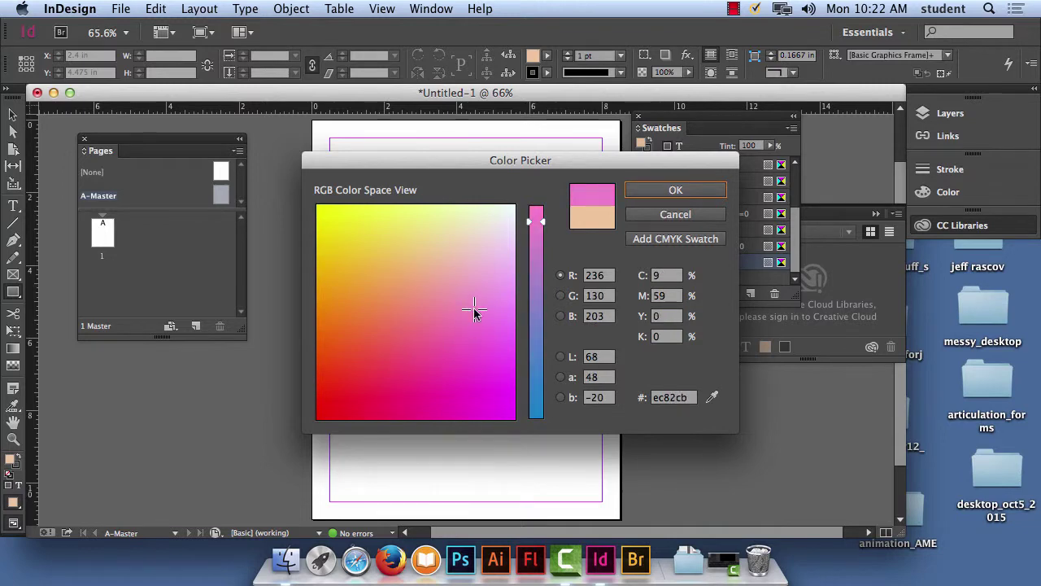
{"action": "left_click", "coordinate": [691, 239]}
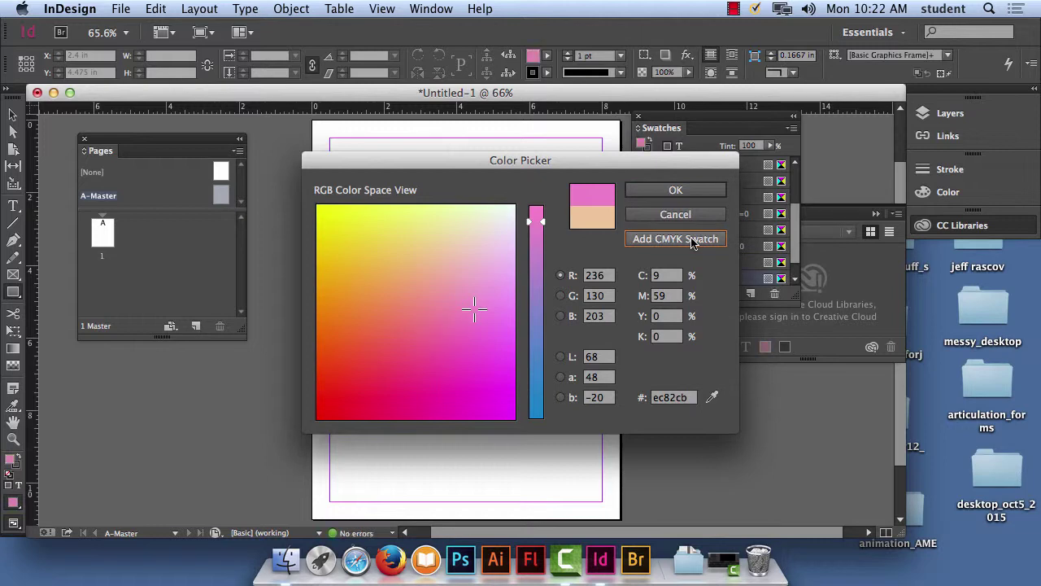
{"action": "left_click", "coordinate": [690, 190]}
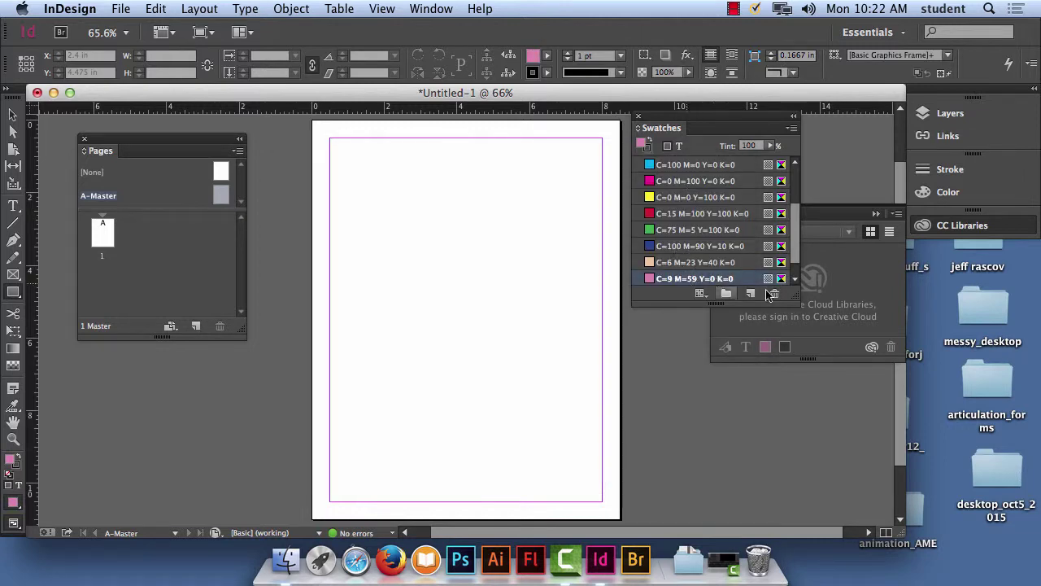
{"action": "left_click_drag", "start_coordinate": [802, 303], "coordinate": [804, 384]}
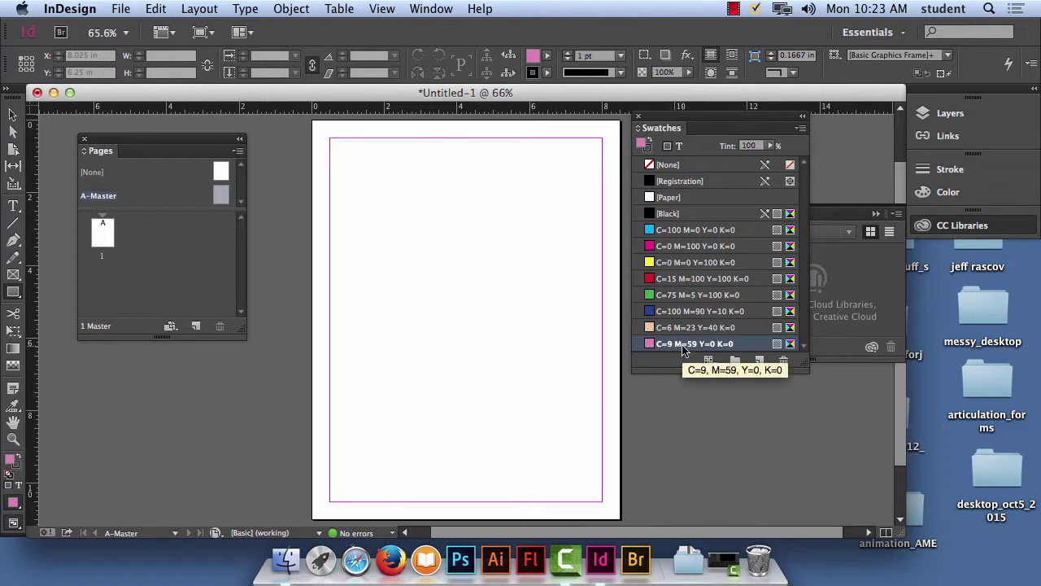
Draw a rectangle filled with the peach swatch across the top of A-Master, about 8.5 in wide and 1.05 in high
{"action": "left_click", "coordinate": [721, 329]}
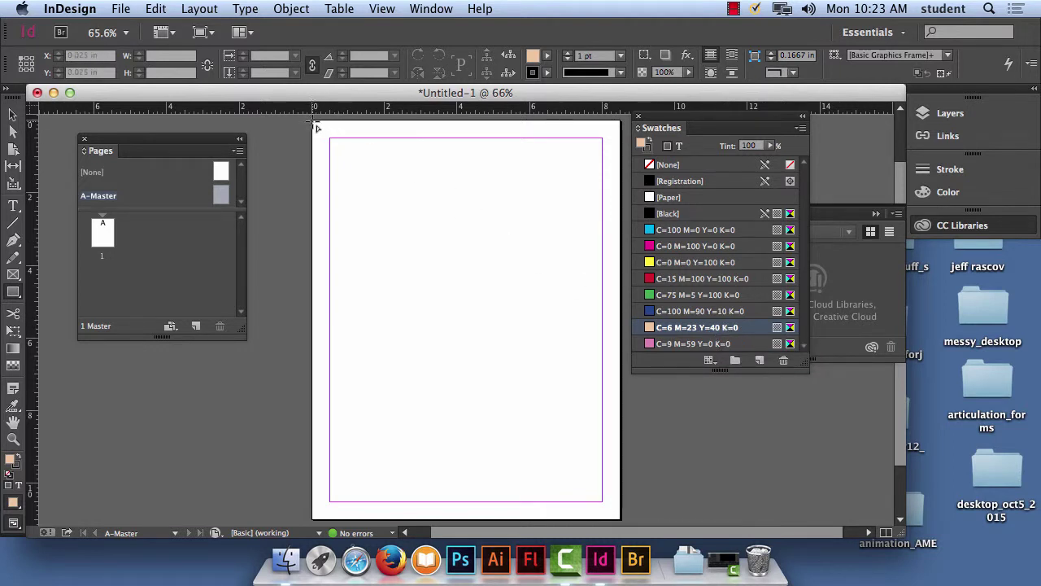
{"action": "left_click_drag", "start_coordinate": [316, 127], "coordinate": [623, 162]}
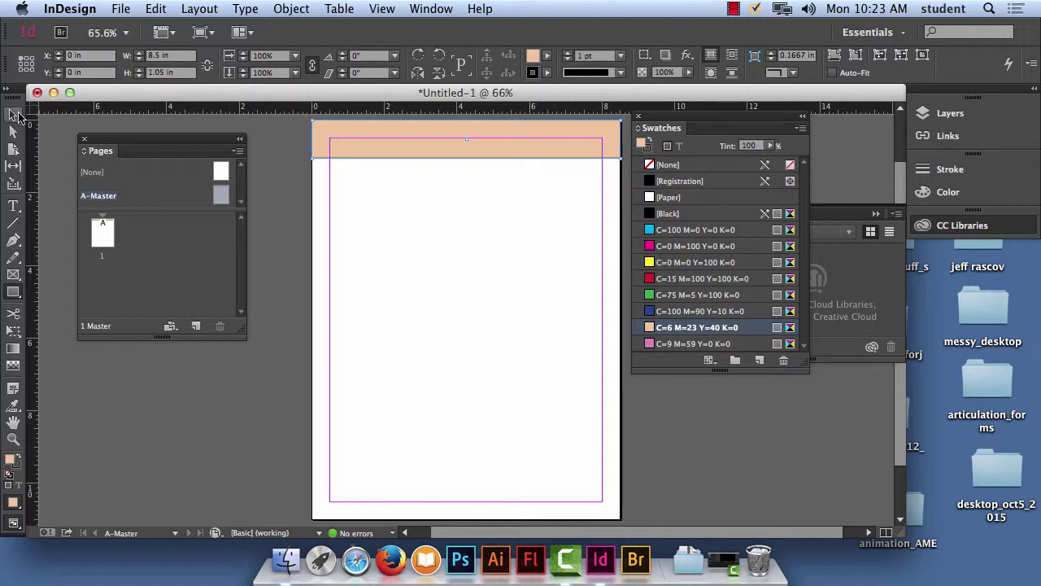
{"action": "left_click", "coordinate": [412, 179]}
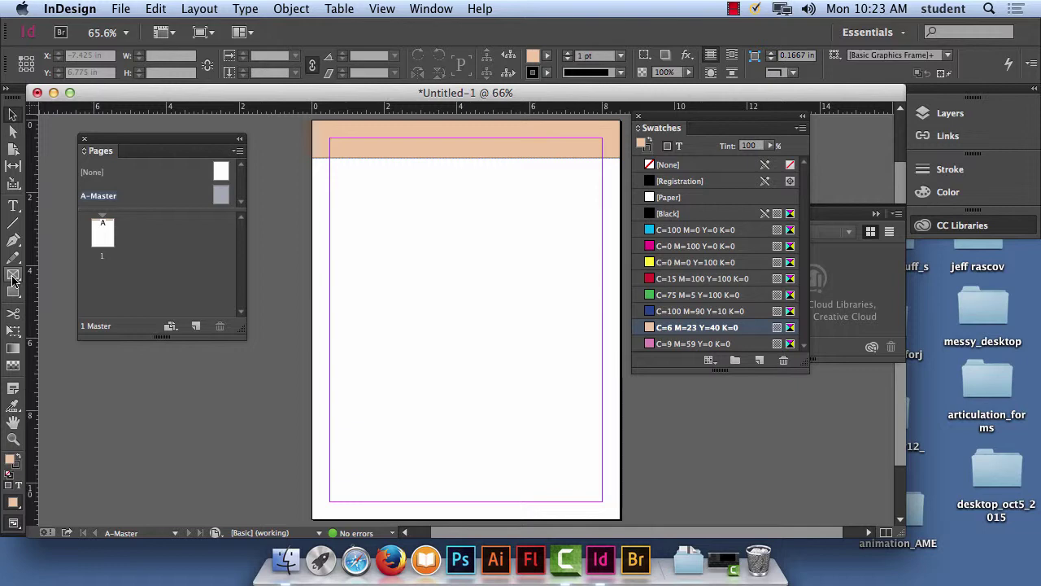
Place final_logo.ai in the header band of A-Master, starting at the upper-left margin corner, about 3.85 in wide and 0.37 in high
{"action": "left_click", "coordinate": [120, 8]}
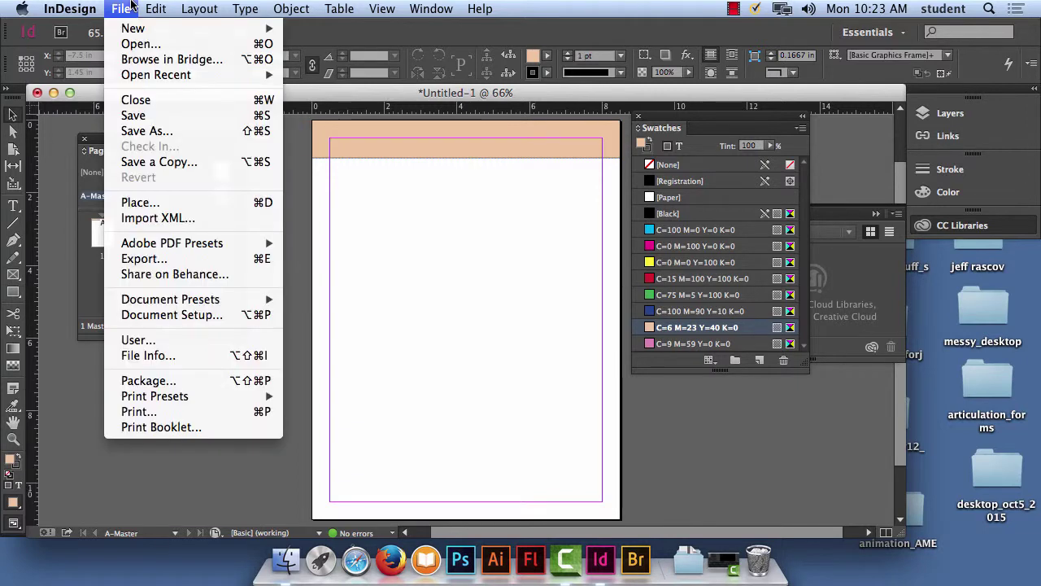
{"action": "left_click", "coordinate": [140, 204]}
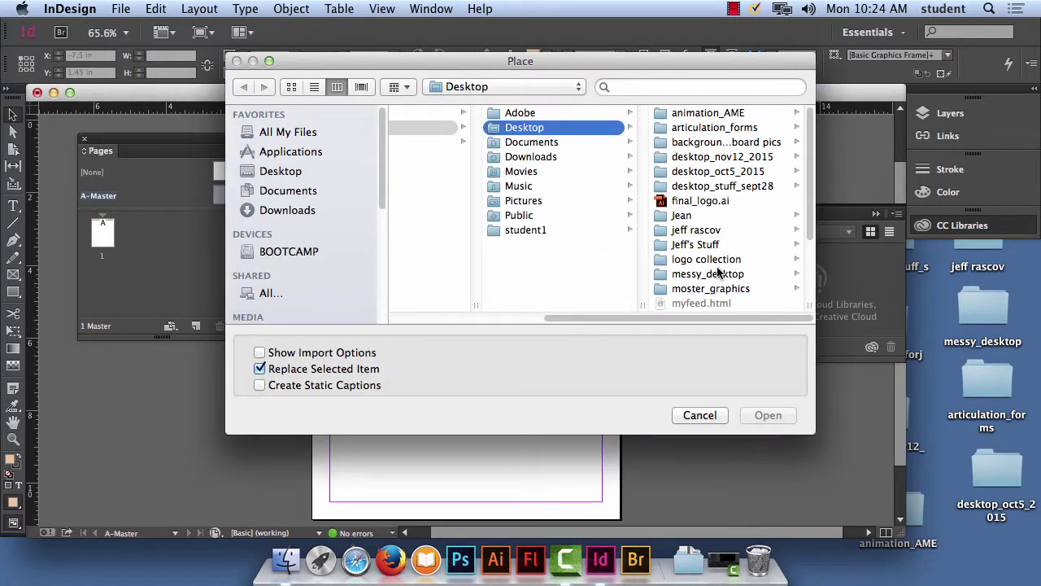
{"action": "left_click", "coordinate": [717, 203]}
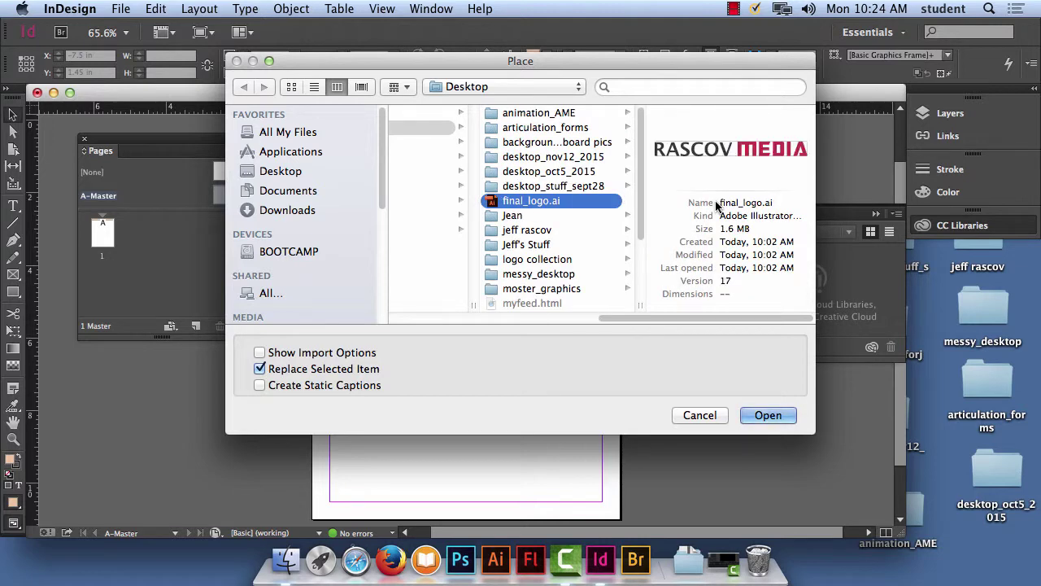
{"action": "left_click", "coordinate": [781, 416]}
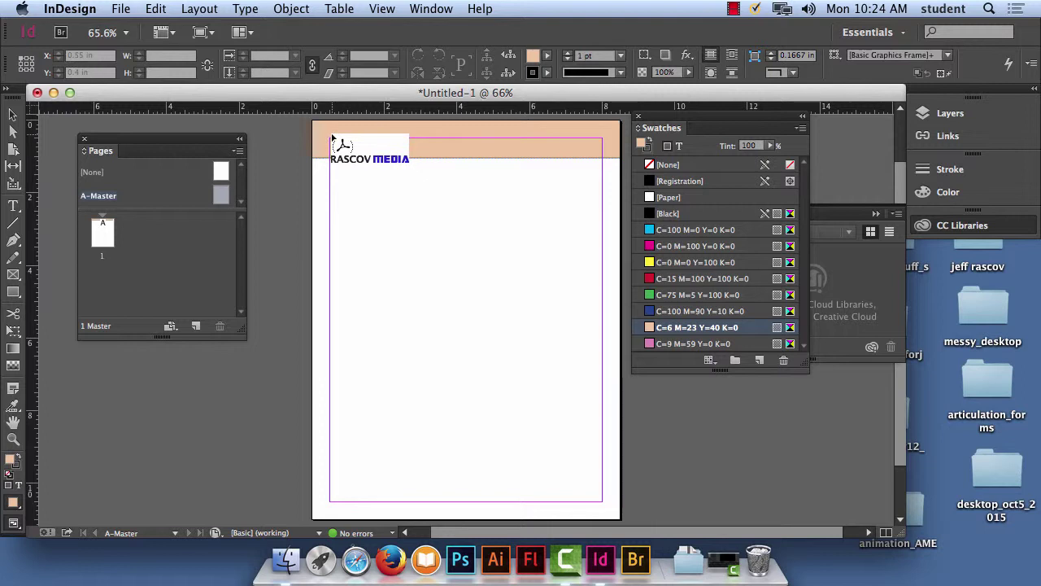
{"action": "key", "text": "Escape"}
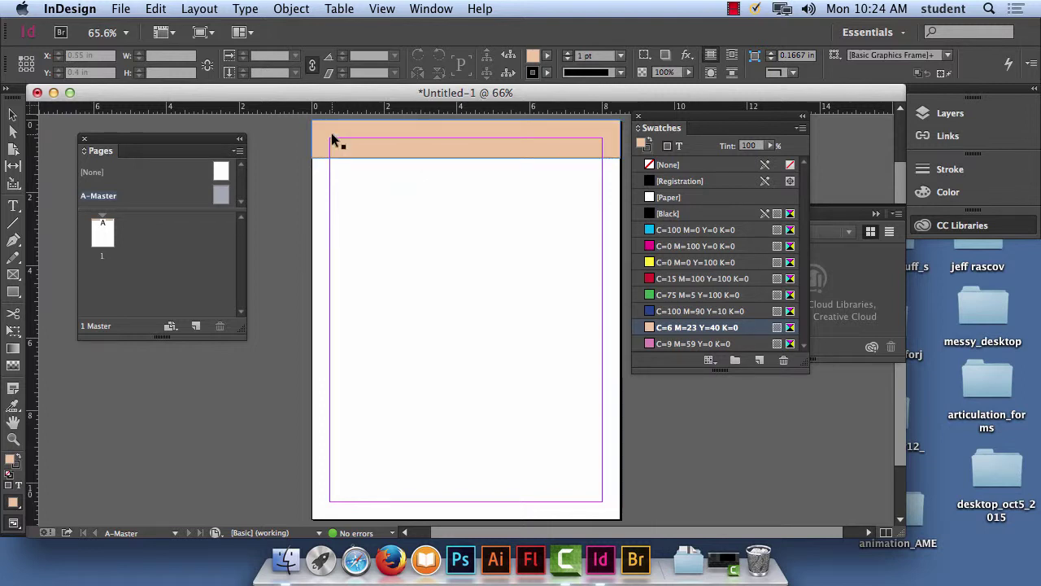
{"action": "key", "text": "super+equal"}
{"action": "key", "text": "super+equal"}
{"action": "key", "text": "super+equal"}
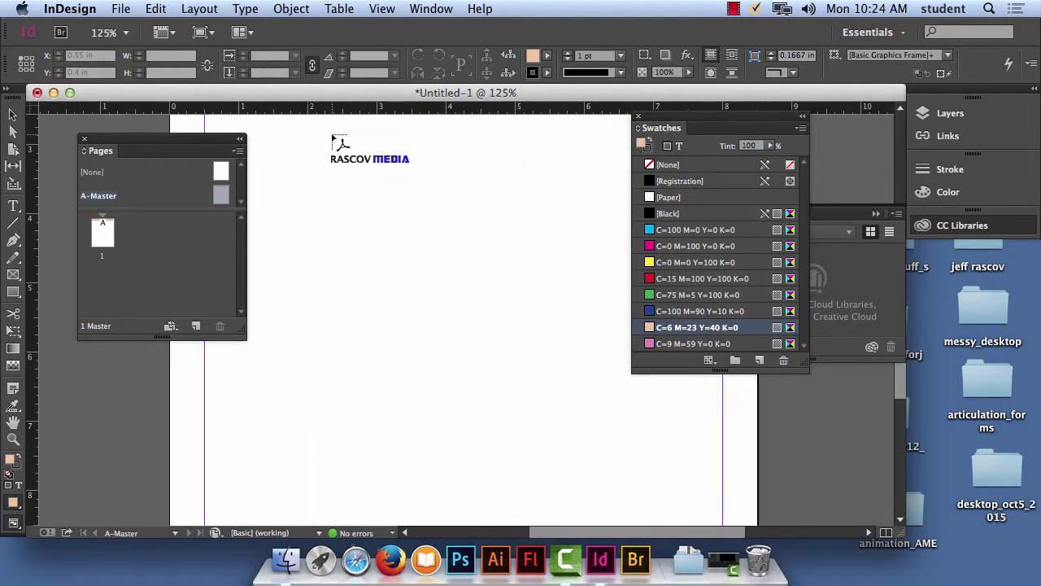
{"action": "left_click_drag", "start_coordinate": [326, 144], "coordinate": [467, 432]}
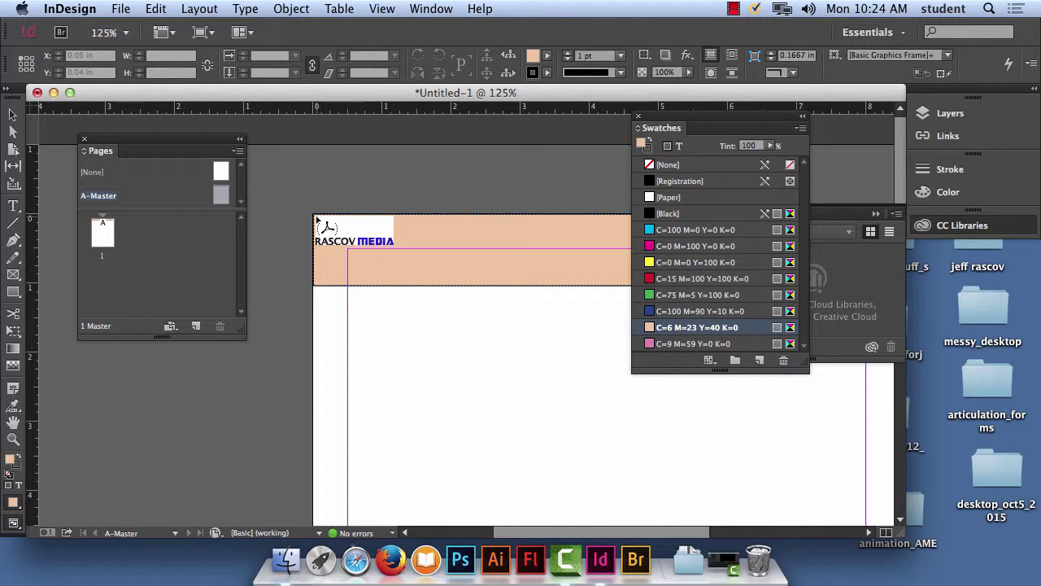
{"action": "left_click_drag", "start_coordinate": [349, 249], "coordinate": [613, 295]}
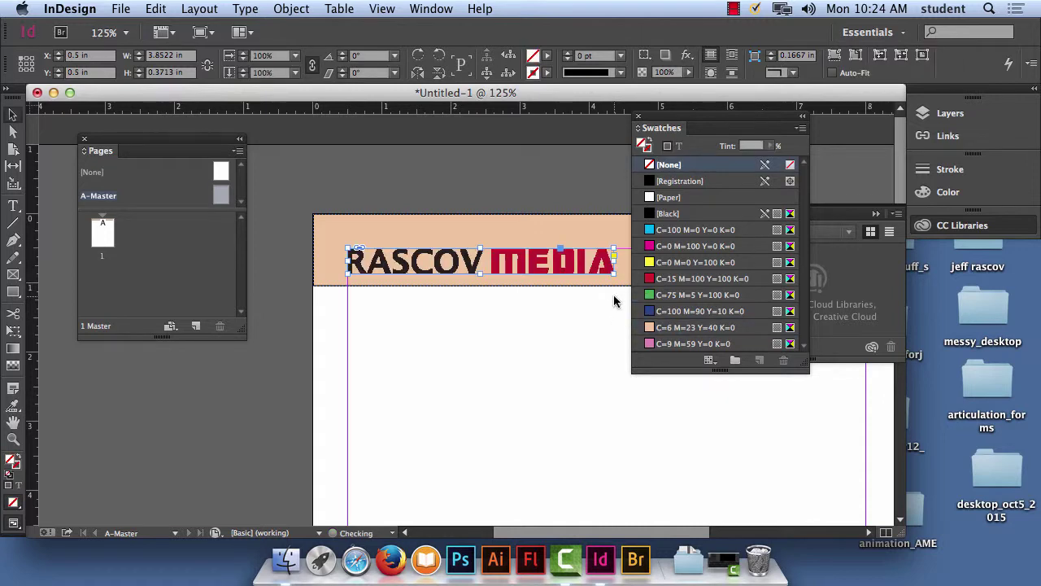
Move the floating Swatches panel off the page area and collapse the CC Libraries panel
{"action": "left_click_drag", "start_coordinate": [681, 120], "coordinate": [960, 319]}
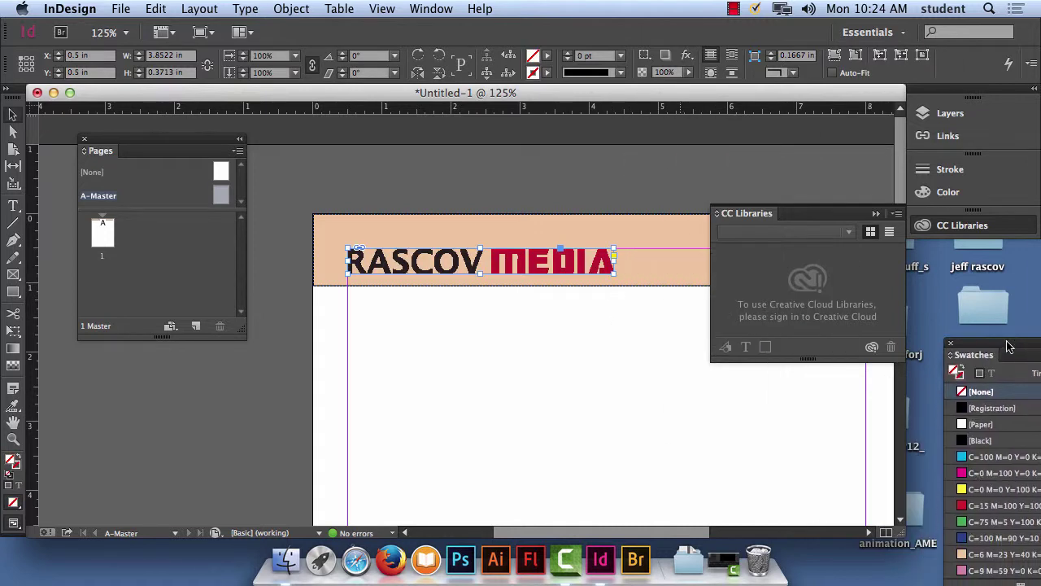
{"action": "left_click", "coordinate": [876, 213]}
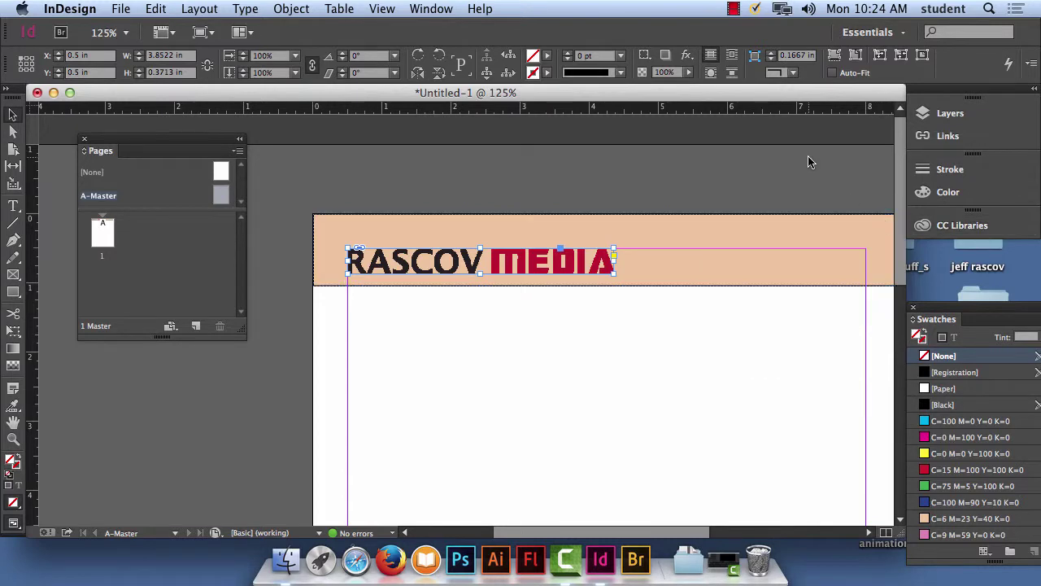
Set the display performance of the placed logo to High Quality Display
{"action": "key", "text": "super+equal"}
{"action": "key", "text": "super+equal"}
{"action": "key", "text": "super+equal"}
{"action": "key", "text": "super+equal"}
{"action": "key", "text": "super+equal"}
{"action": "key", "text": "super+equal"}
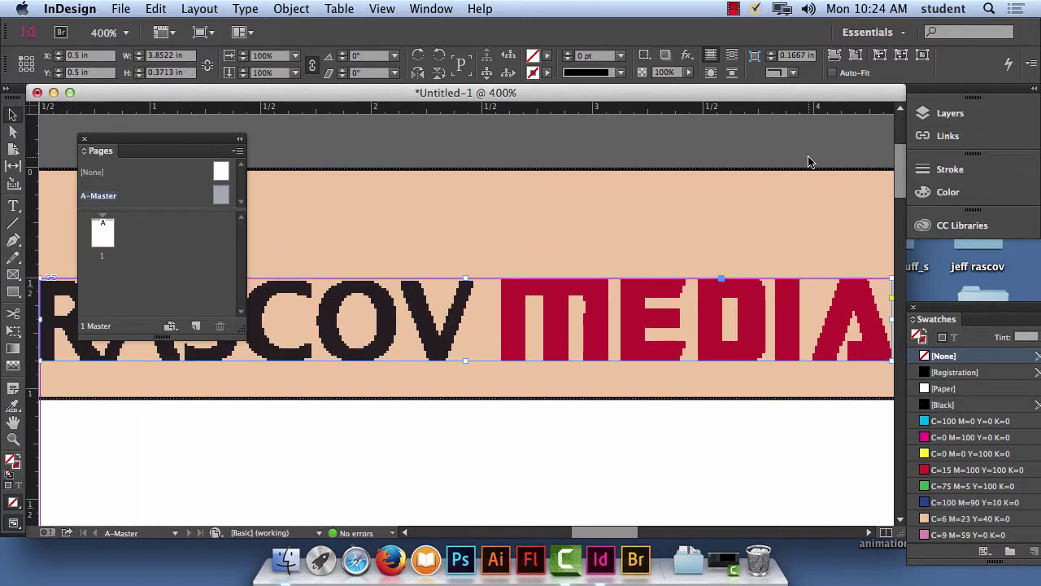
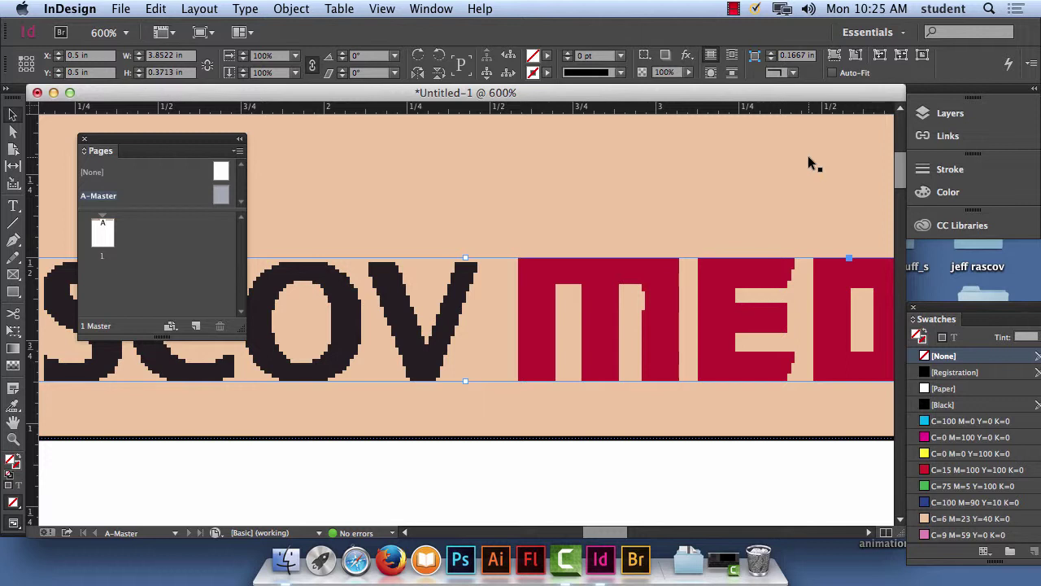
{"action": "left_click", "coordinate": [466, 319]}
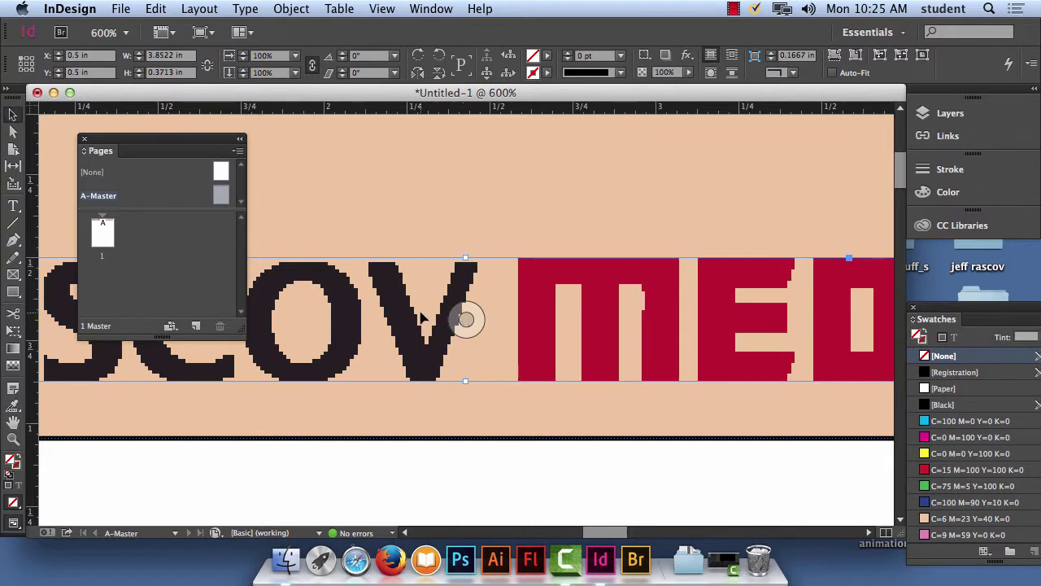
{"action": "right_click", "coordinate": [421, 317]}
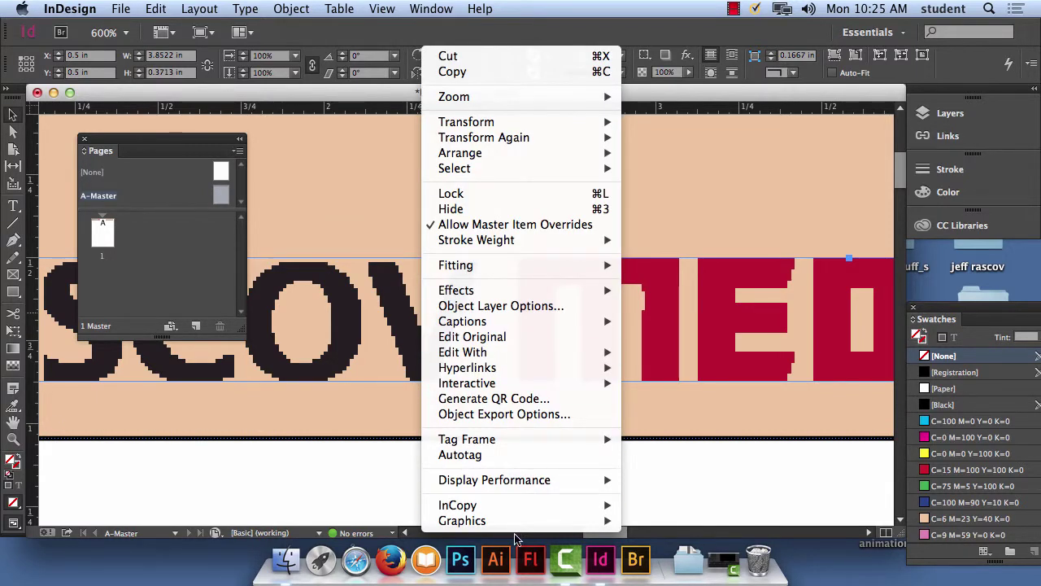
{"action": "mouse_move", "coordinate": [522, 478]}
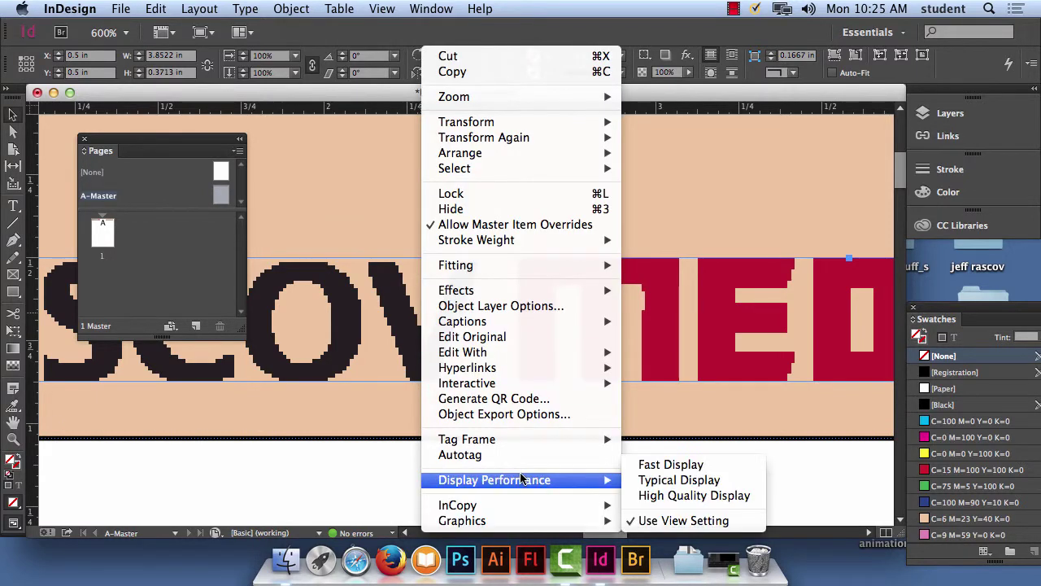
{"action": "left_click", "coordinate": [748, 498]}
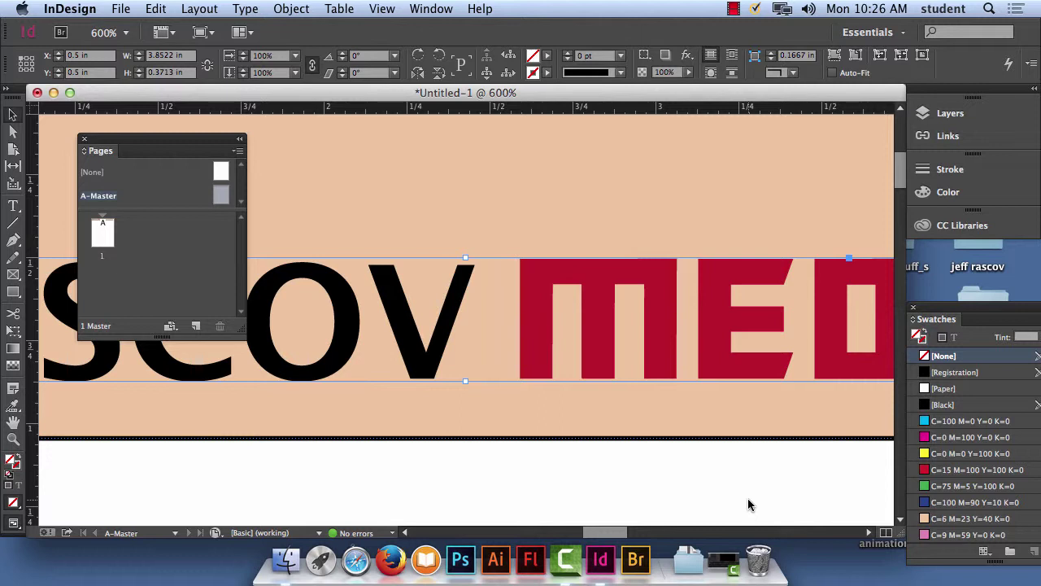
Draw a text frame about 1.67 in wide and 0.28 in high in A-Master's lower-right margin corner and enter right-aligned text "Page "
{"action": "key", "text": "super+minus"}
{"action": "key", "text": "super+minus"}
{"action": "key", "text": "super+minus"}
{"action": "key", "text": "super+minus"}
{"action": "key", "text": "super+minus"}
{"action": "key", "text": "super+minus"}
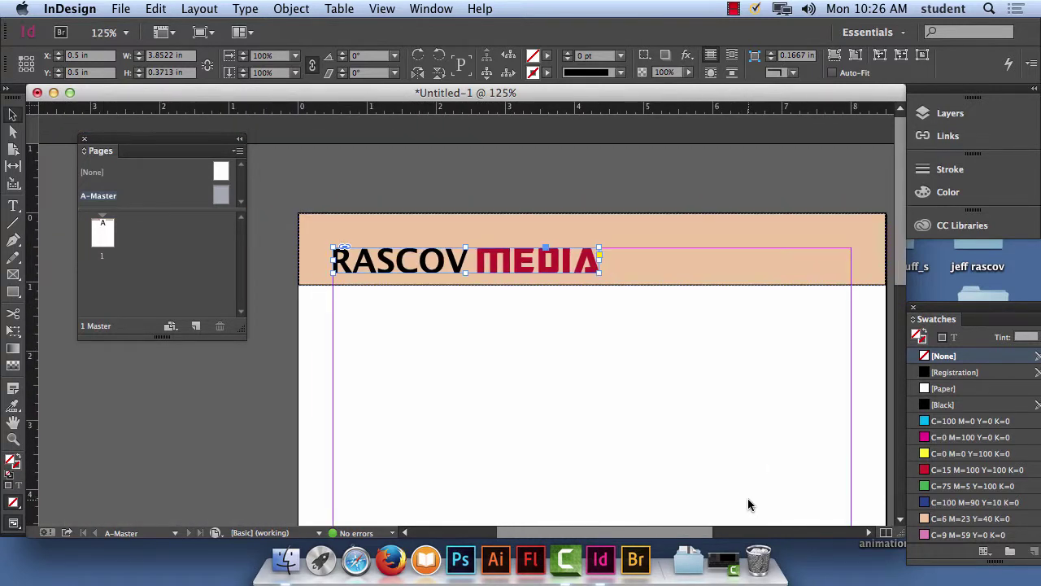
{"action": "left_click_drag", "start_coordinate": [676, 497], "coordinate": [632, 317]}
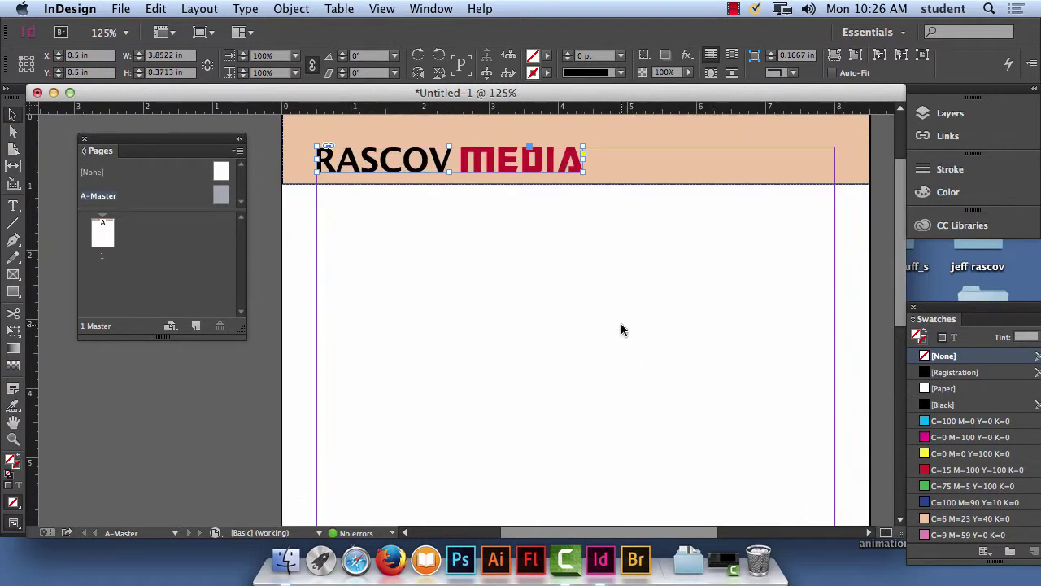
{"action": "left_click_drag", "start_coordinate": [542, 349], "coordinate": [568, 171]}
{"action": "left_click_drag", "start_coordinate": [570, 379], "coordinate": [518, 253]}
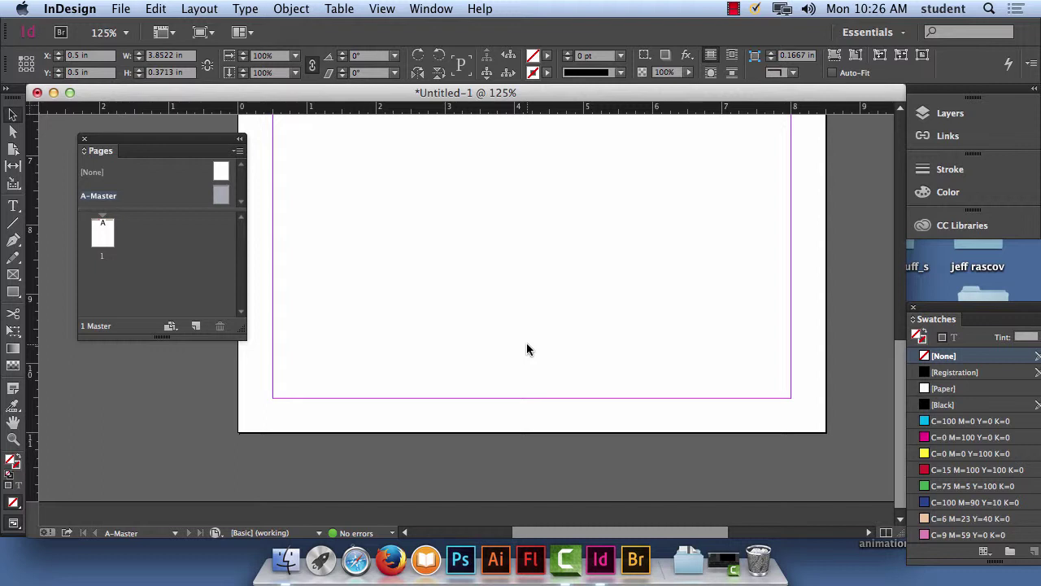
{"action": "left_click", "coordinate": [10, 208]}
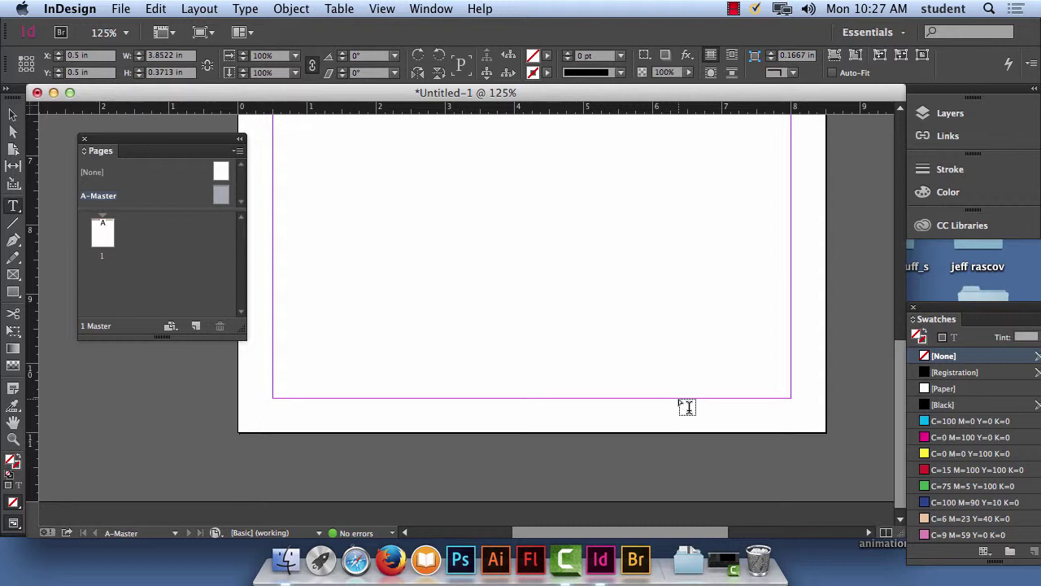
{"action": "left_click", "coordinate": [14, 209]}
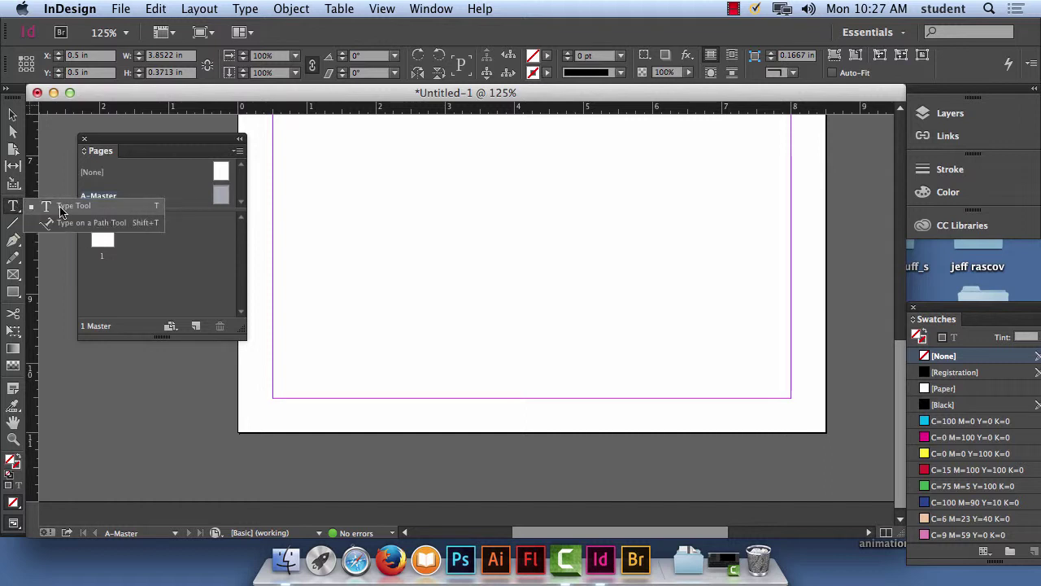
{"action": "left_click", "coordinate": [80, 210]}
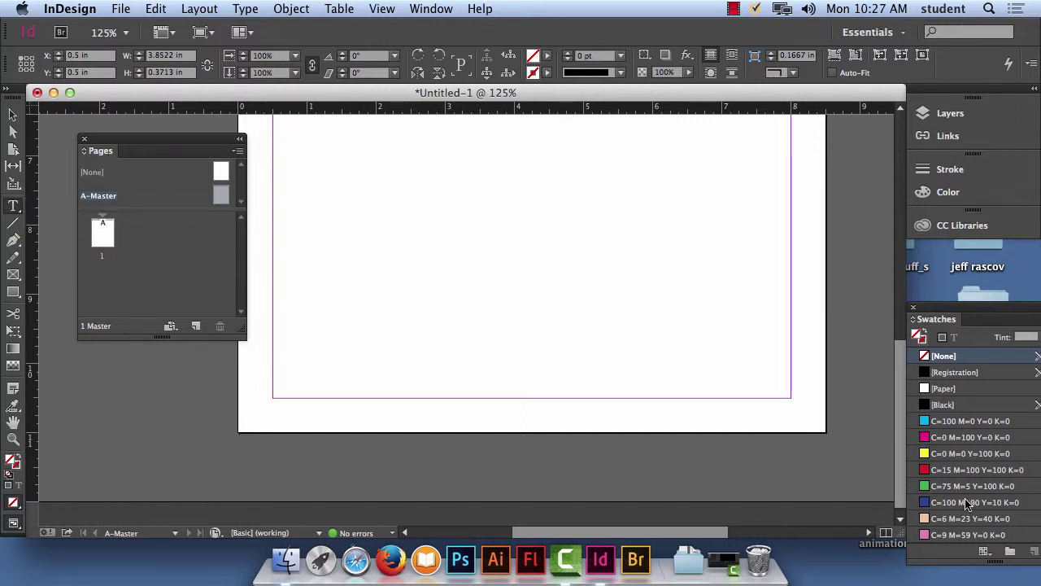
{"action": "left_click_drag", "start_coordinate": [683, 384], "coordinate": [792, 397]}
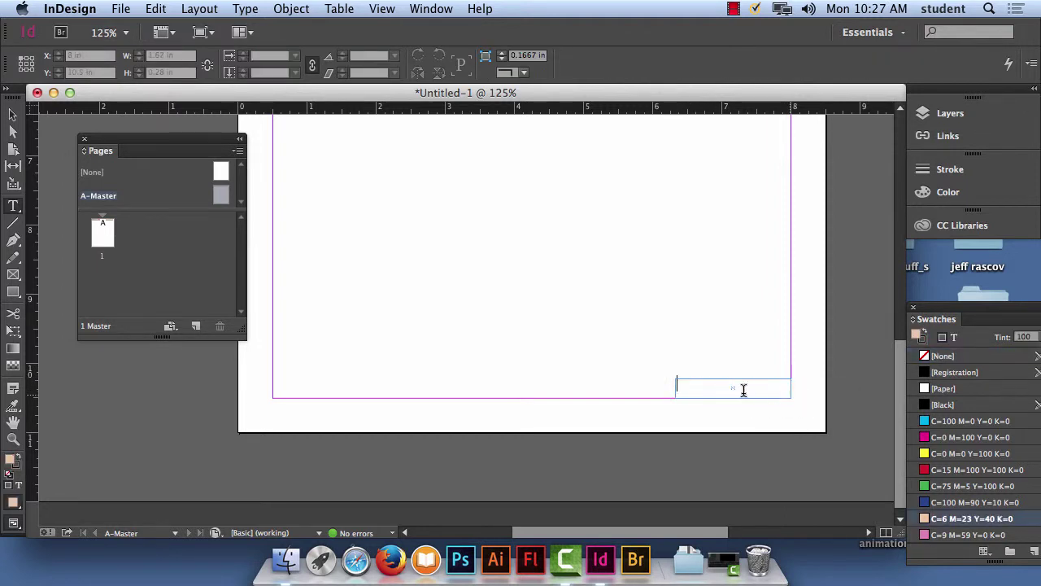
{"action": "type", "text": "Page"}
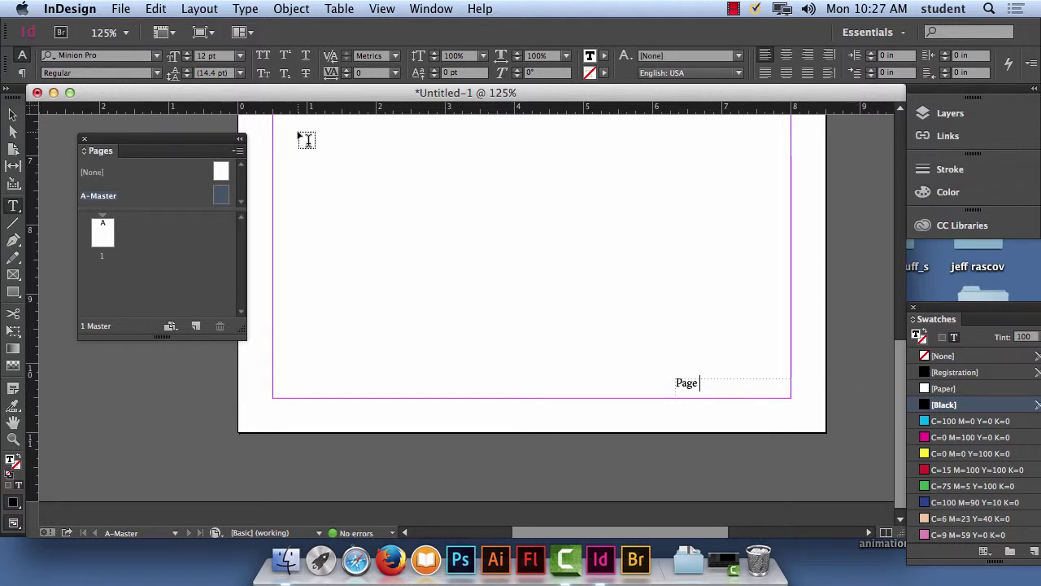
{"action": "left_click", "coordinate": [812, 61]}
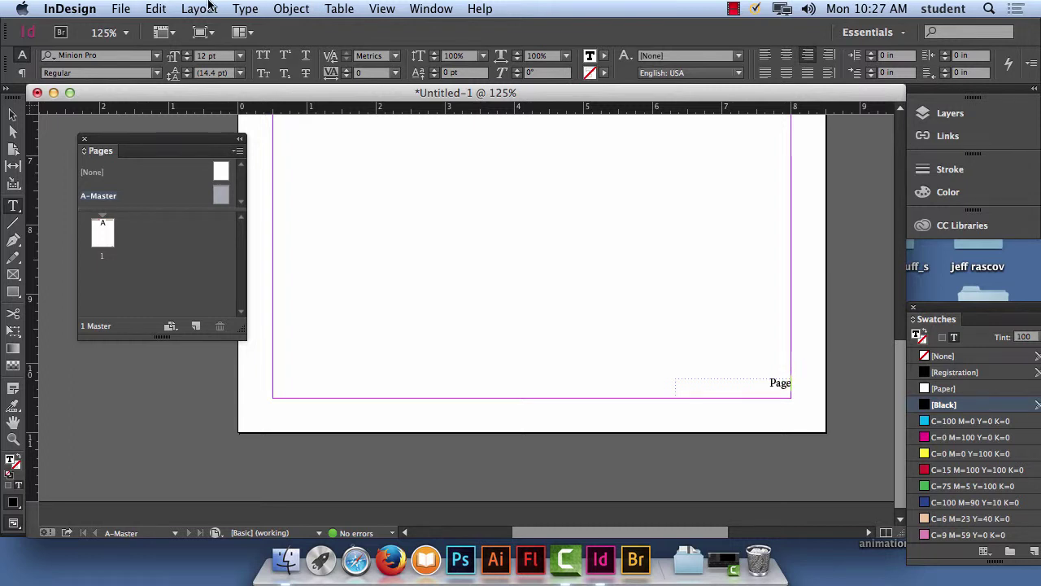
Insert the automatic Current Page Number marker after "Page " in A-Master's footer text frame
{"action": "left_click", "coordinate": [283, 7]}
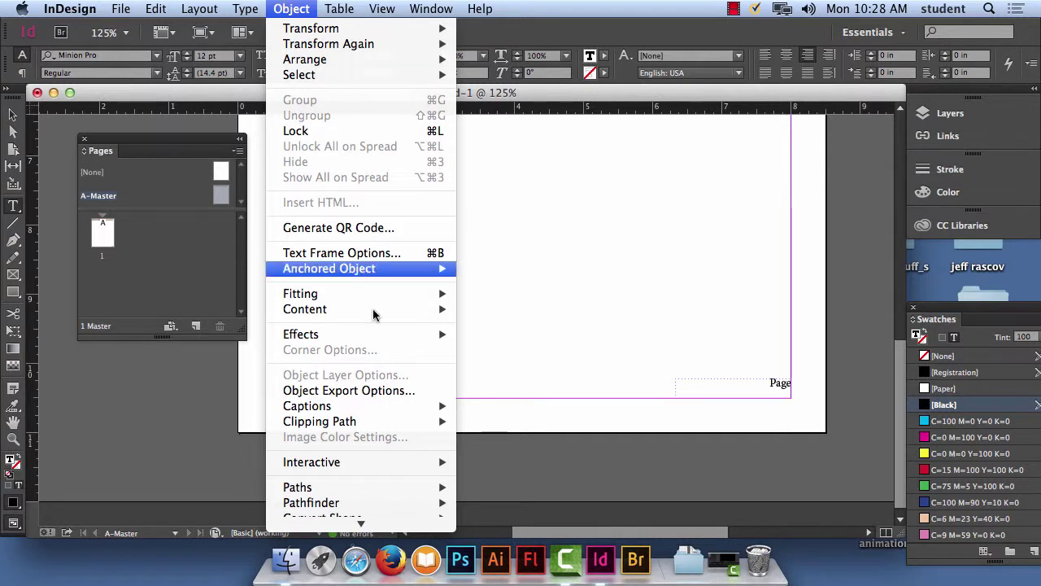
{"action": "mouse_move", "coordinate": [380, 541]}
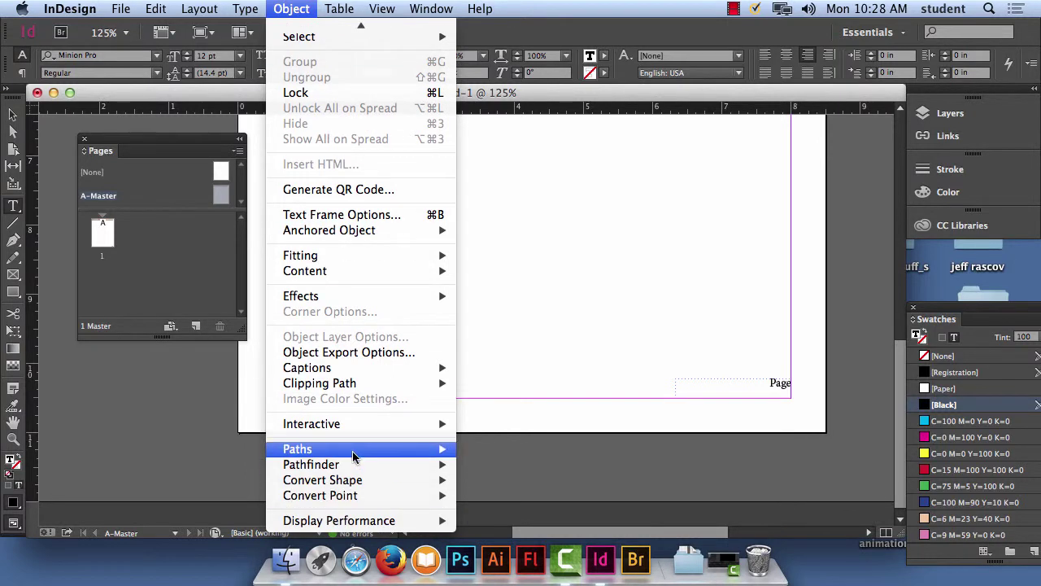
{"action": "mouse_move", "coordinate": [348, 232]}
{"action": "mouse_move", "coordinate": [241, 6]}
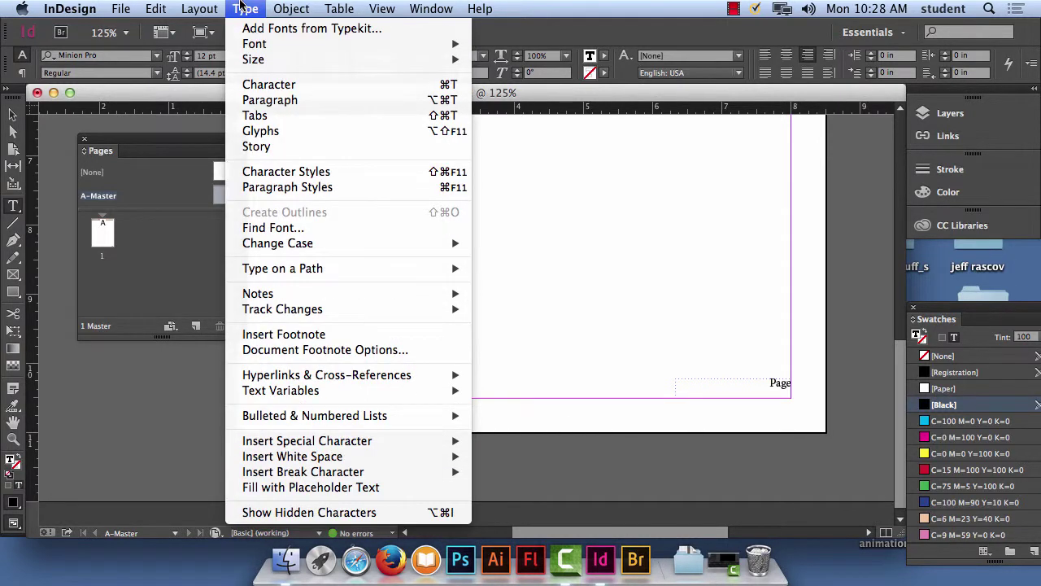
{"action": "mouse_move", "coordinate": [312, 397]}
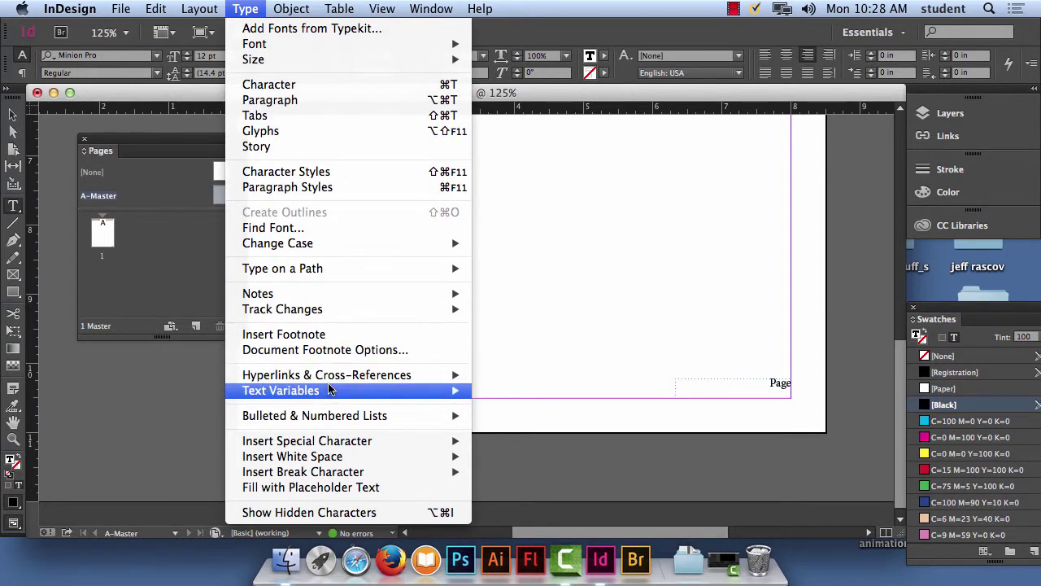
{"action": "mouse_move", "coordinate": [327, 416]}
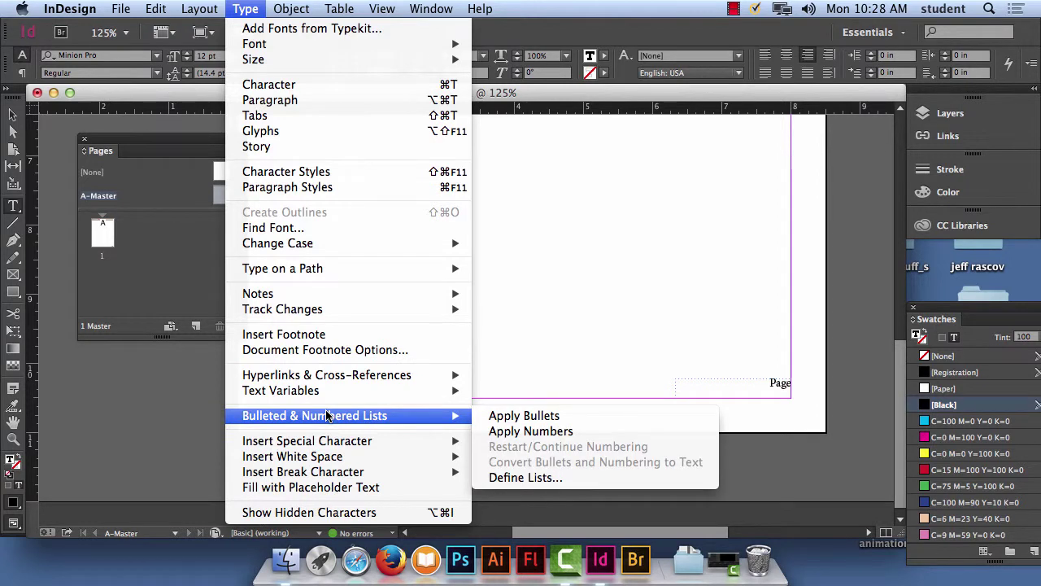
{"action": "mouse_move", "coordinate": [299, 440]}
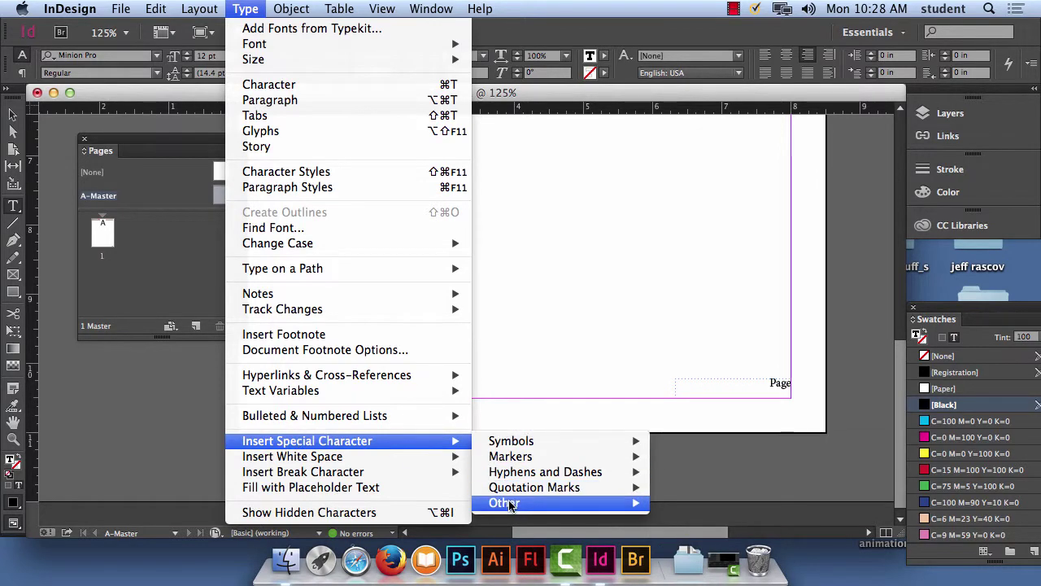
{"action": "mouse_move", "coordinate": [511, 505]}
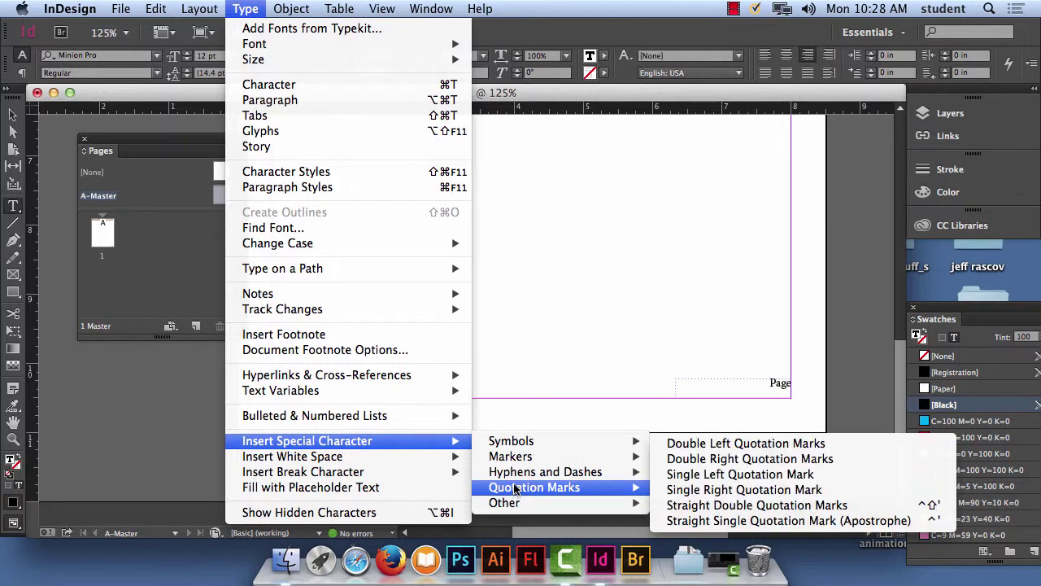
{"action": "mouse_move", "coordinate": [519, 474]}
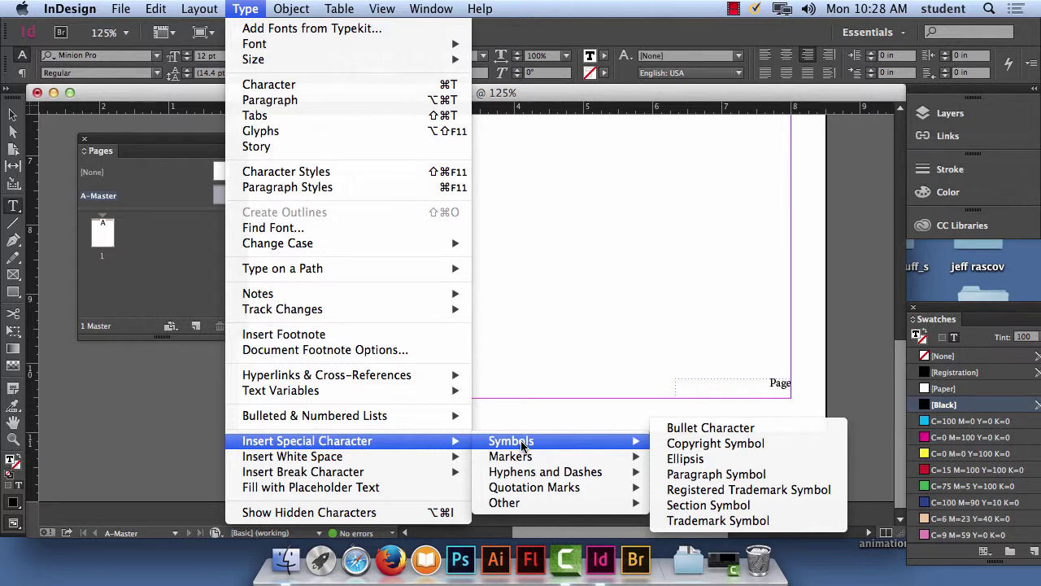
{"action": "mouse_move", "coordinate": [404, 417]}
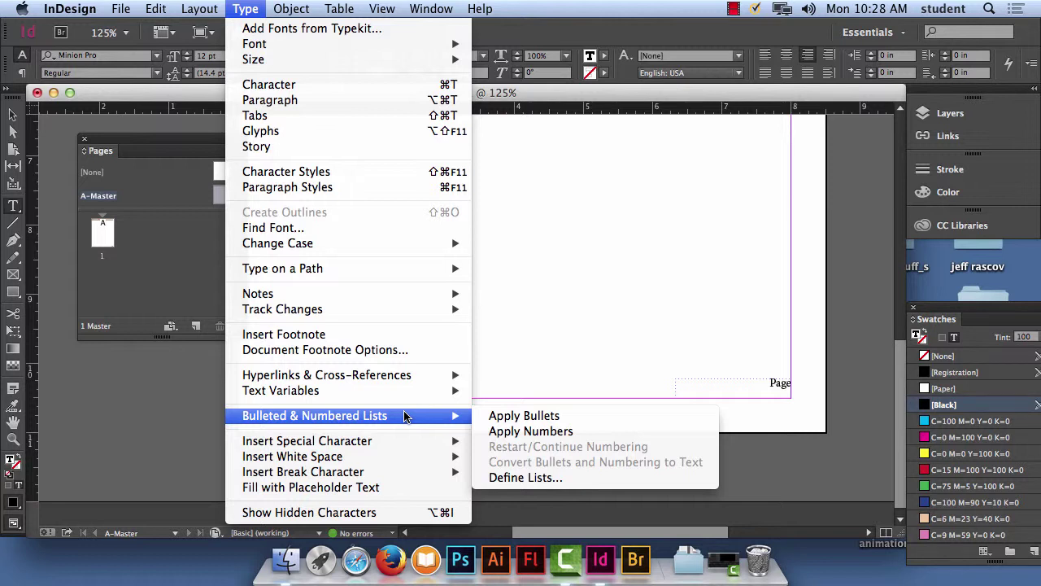
{"action": "mouse_move", "coordinate": [407, 395]}
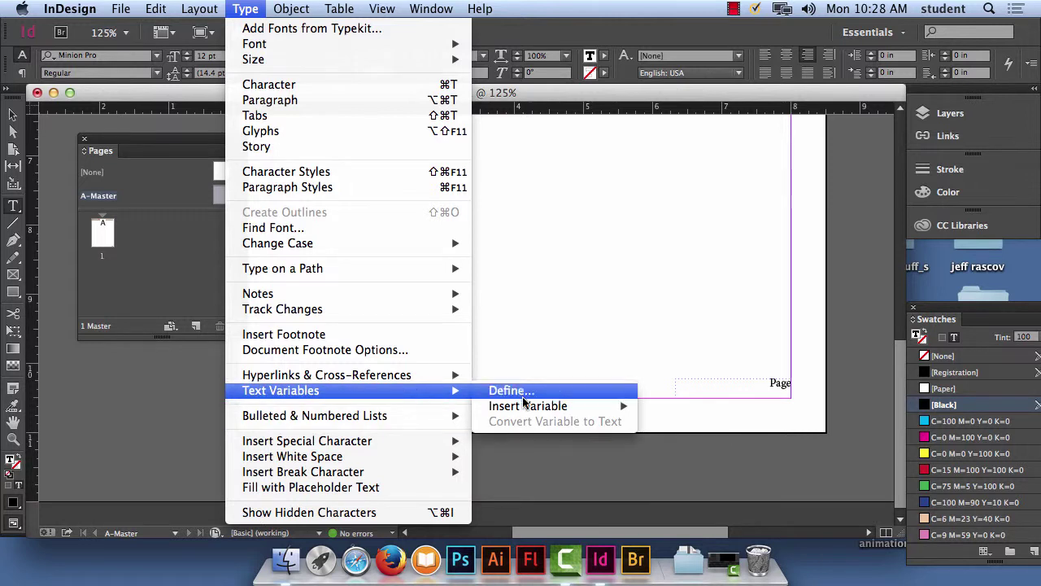
{"action": "mouse_move", "coordinate": [524, 407]}
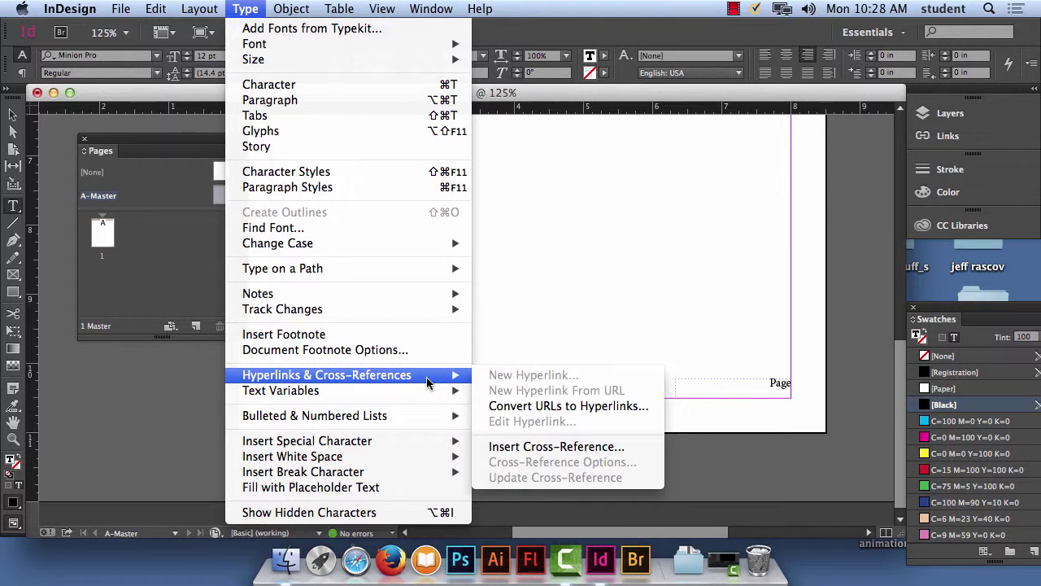
{"action": "mouse_move", "coordinate": [400, 445]}
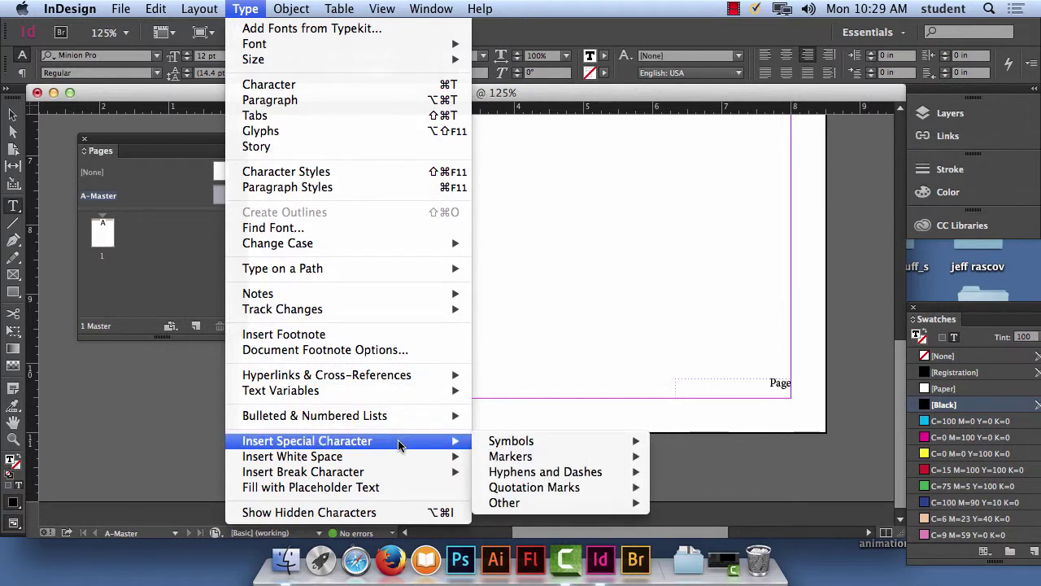
{"action": "mouse_move", "coordinate": [555, 441]}
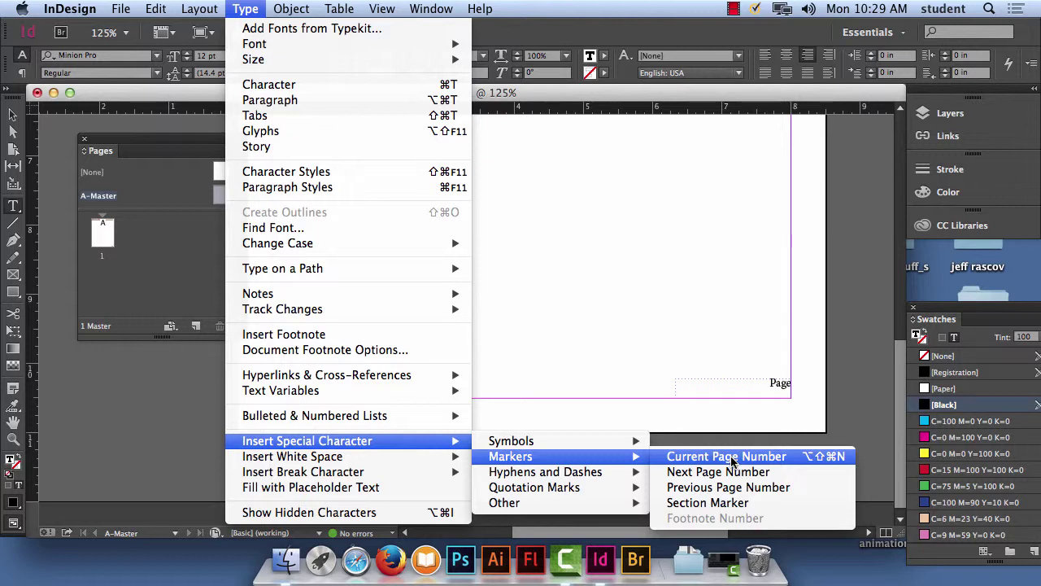
{"action": "mouse_move", "coordinate": [628, 486]}
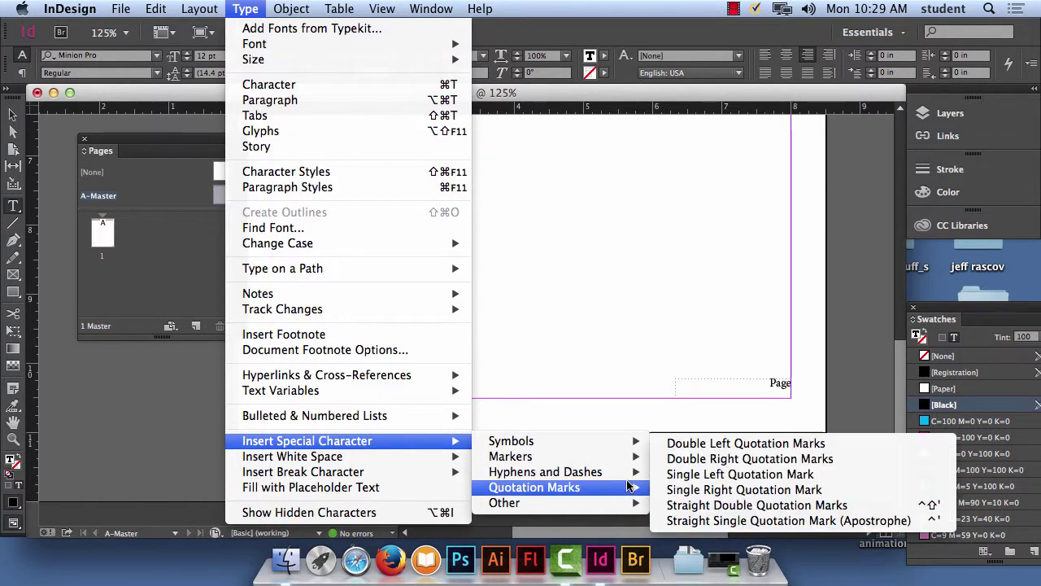
{"action": "mouse_move", "coordinate": [628, 505]}
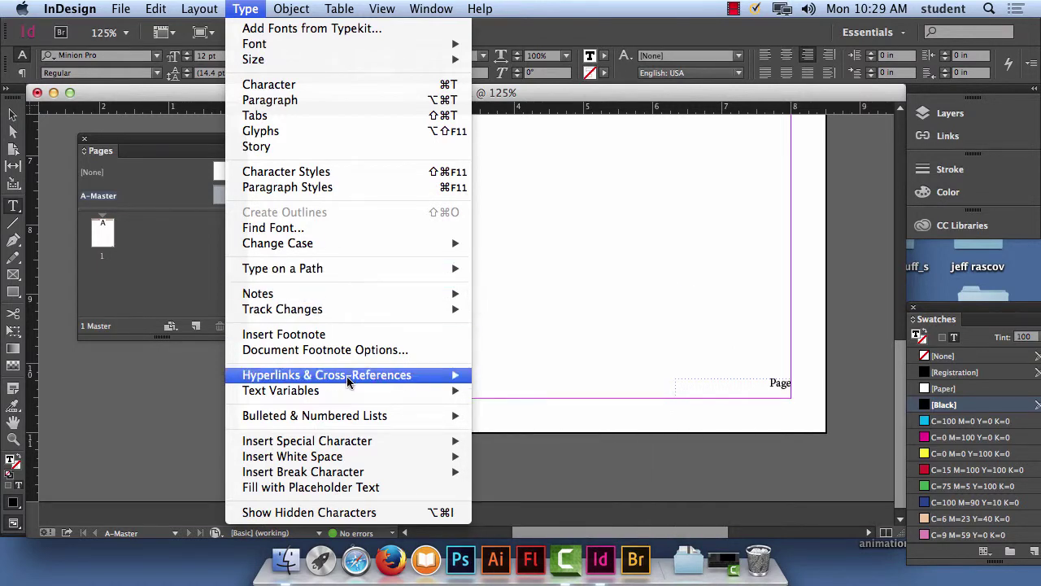
{"action": "mouse_move", "coordinate": [360, 420]}
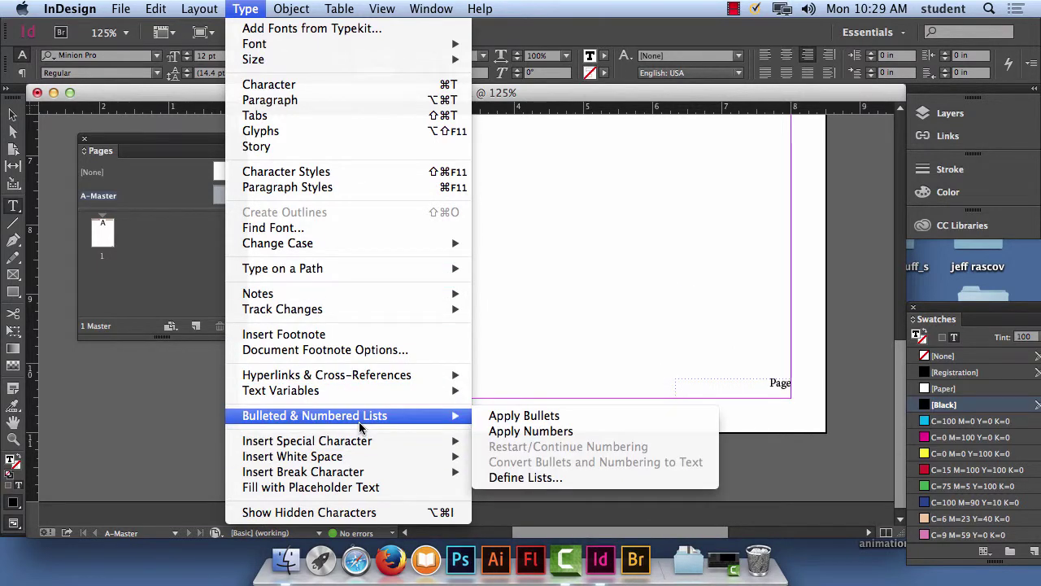
{"action": "mouse_move", "coordinate": [358, 443]}
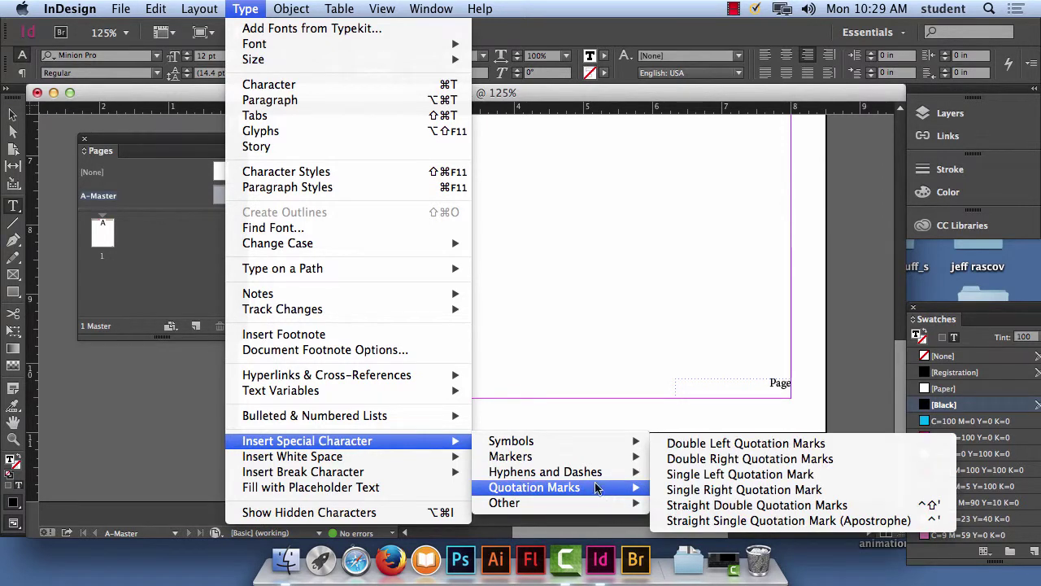
{"action": "mouse_move", "coordinate": [323, 473]}
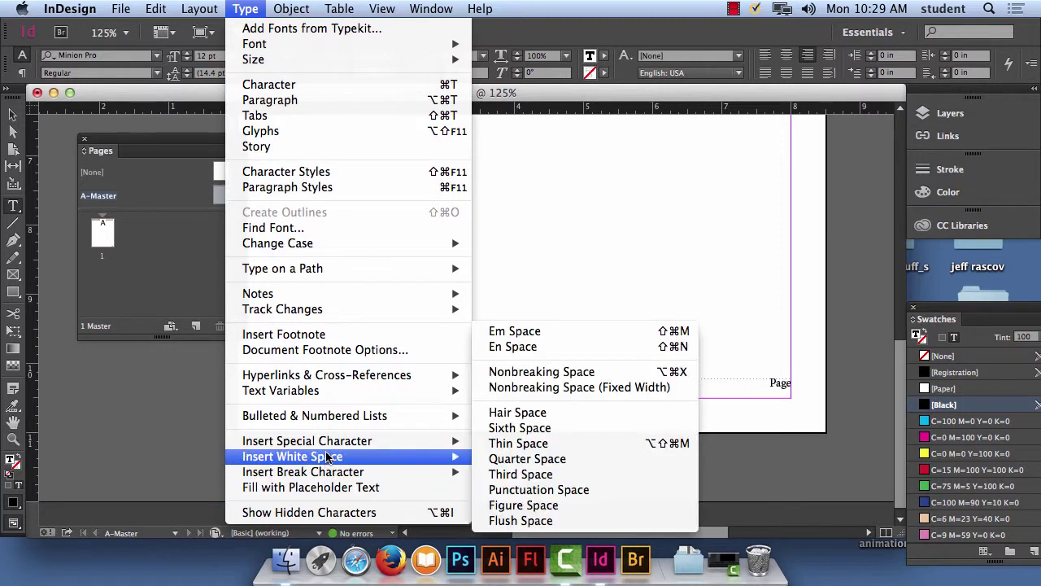
{"action": "mouse_move", "coordinate": [531, 487]}
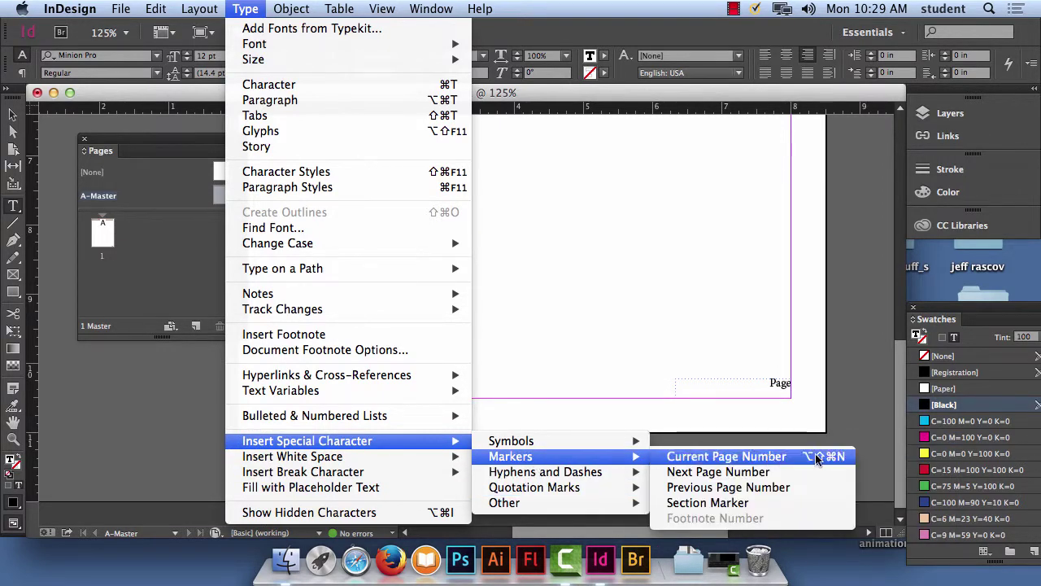
{"action": "left_click", "coordinate": [815, 460]}
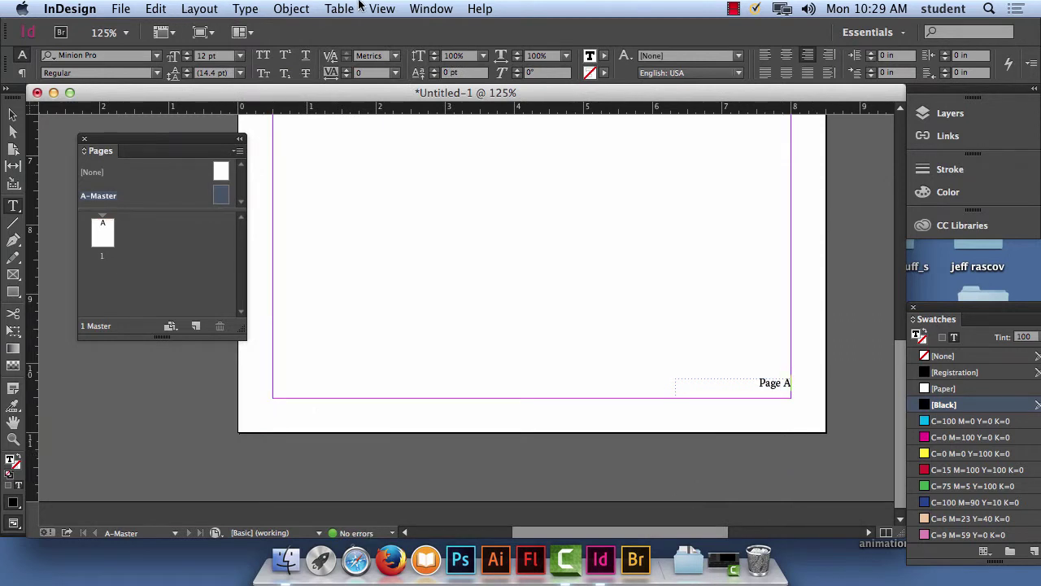
{"action": "left_click", "coordinate": [289, 8]}
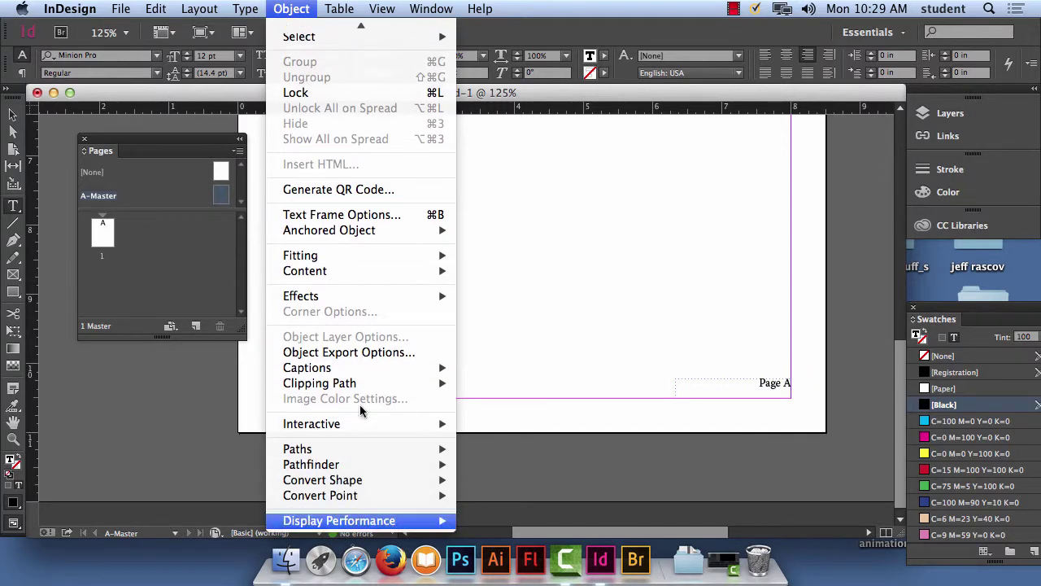
{"action": "mouse_move", "coordinate": [245, 8]}
{"action": "mouse_move", "coordinate": [331, 445]}
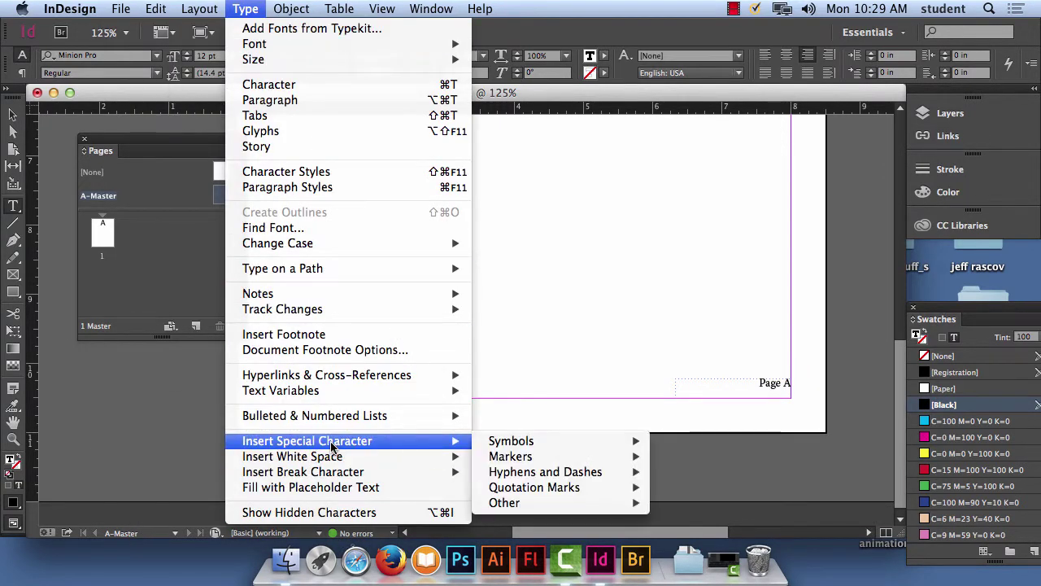
{"action": "mouse_move", "coordinate": [546, 456]}
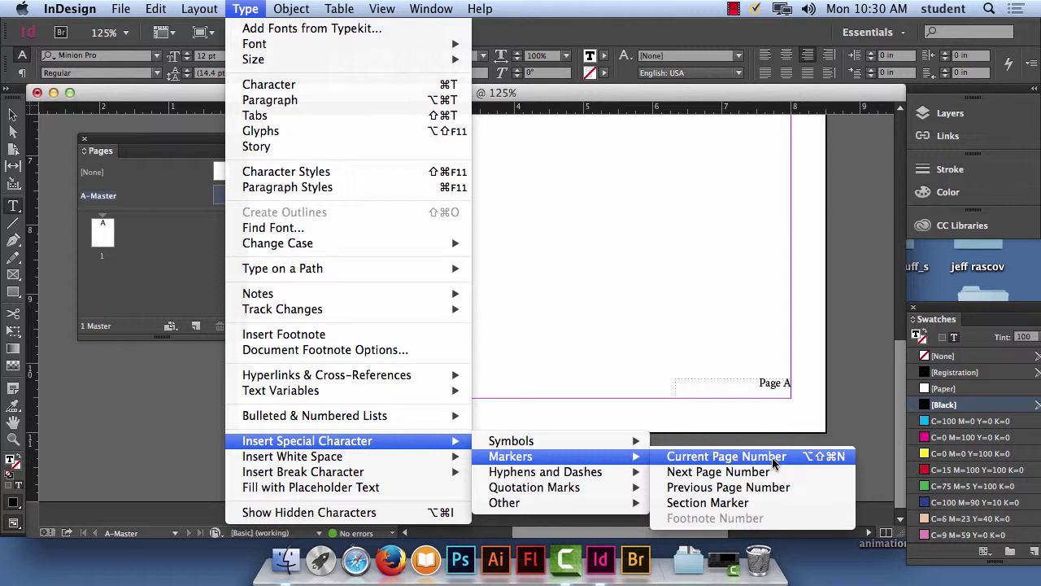
{"action": "left_click", "coordinate": [829, 337]}
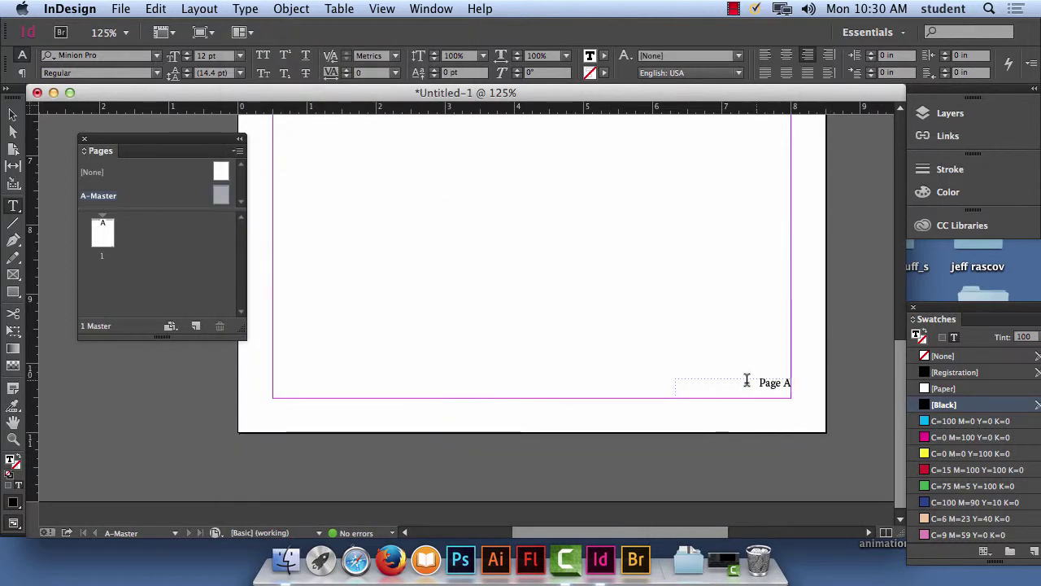
Draw a text frame about 4.3 in wide and 0.5 in high from the left margin just below the header band and enter "Overview"
{"action": "scroll", "coordinate": [458, 371], "scroll_direction": "up", "scroll_amount": 10}
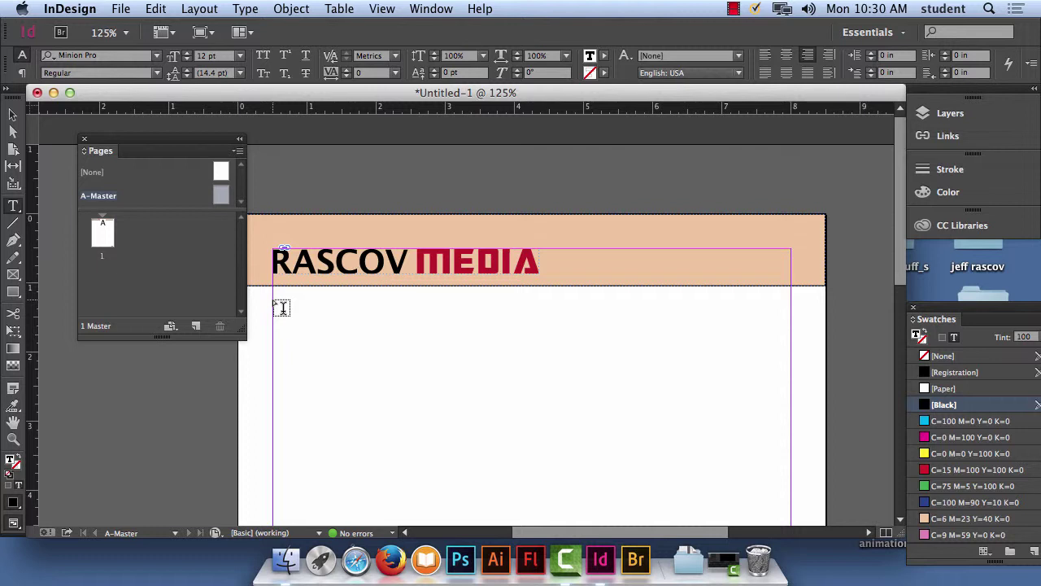
{"action": "left_click_drag", "start_coordinate": [273, 300], "coordinate": [574, 331]}
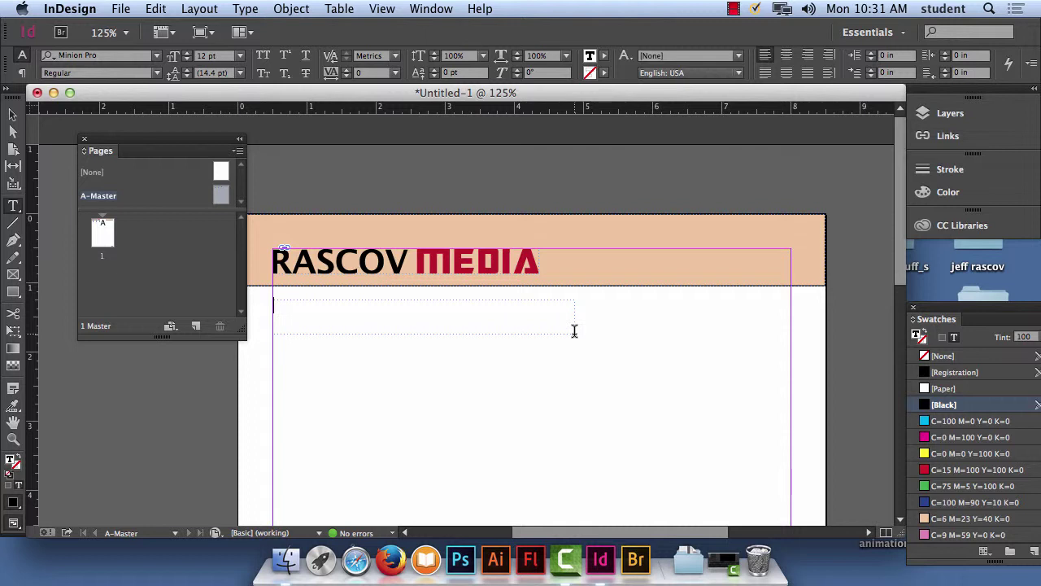
{"action": "type", "text": "Ovcerview"}
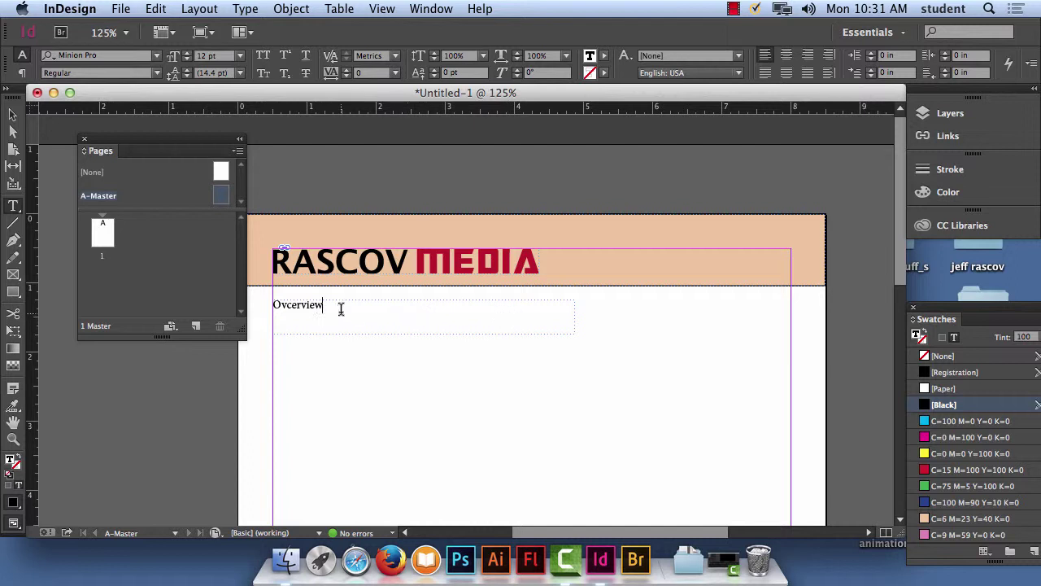
{"action": "left_click_drag", "start_coordinate": [330, 308], "coordinate": [258, 305]}
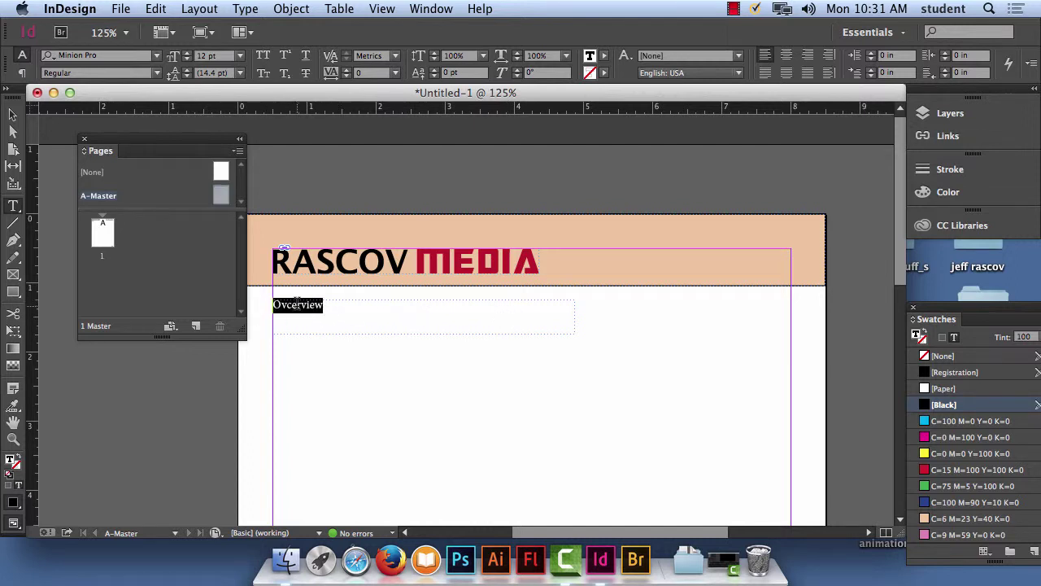
{"action": "left_click", "coordinate": [297, 305]}
{"action": "key", "text": "BackSpace"}
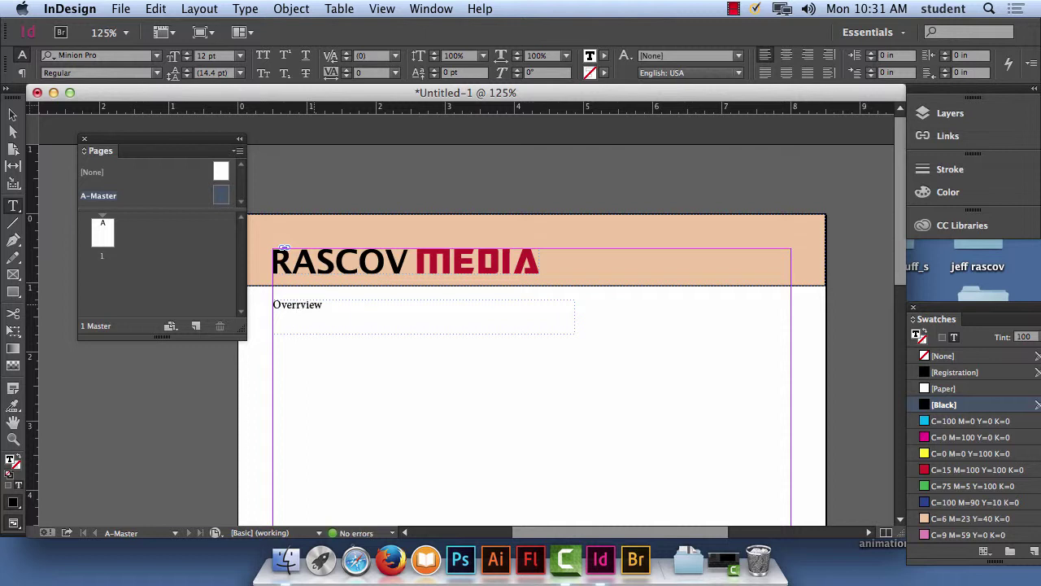
{"action": "key", "text": "BackSpace"}
Set the word "Overview" in the Lucida Blackletter font at a size of 24 pt
{"action": "double_click", "coordinate": [329, 301]}
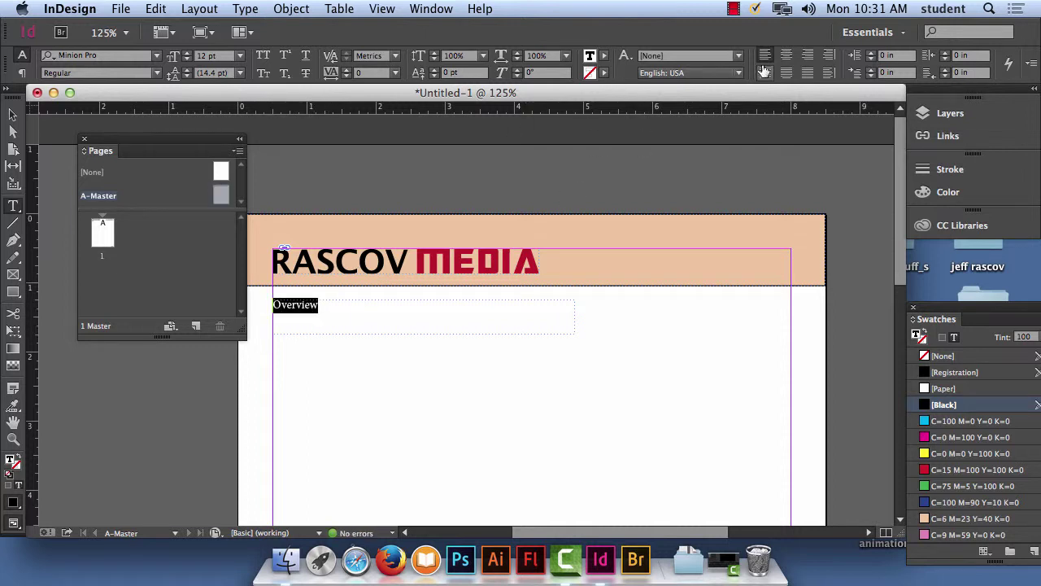
{"action": "left_click", "coordinate": [156, 55]}
{"action": "left_click", "coordinate": [122, 178]}
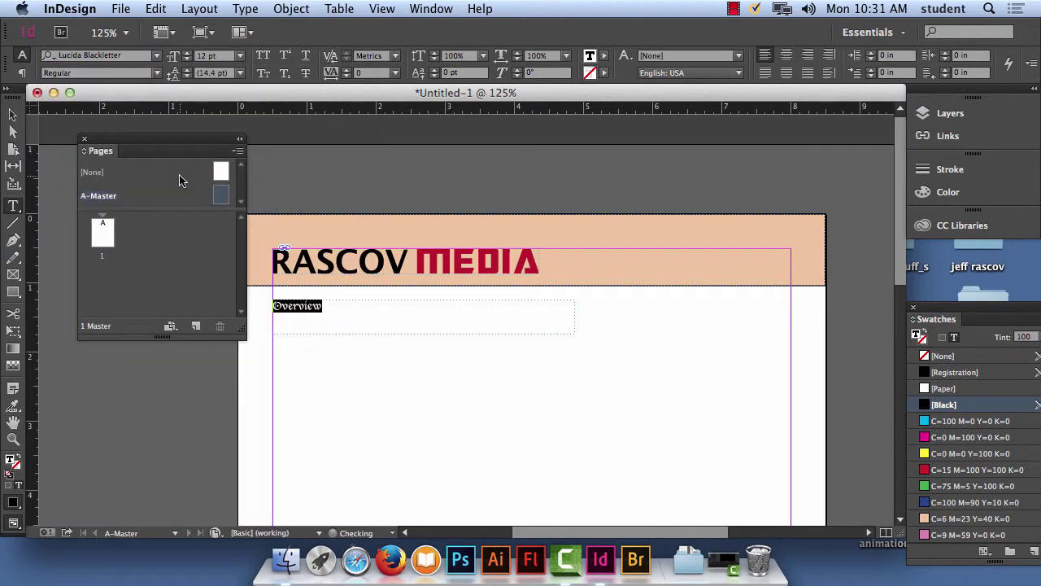
{"action": "left_click", "coordinate": [239, 55]}
{"action": "left_click", "coordinate": [225, 222]}
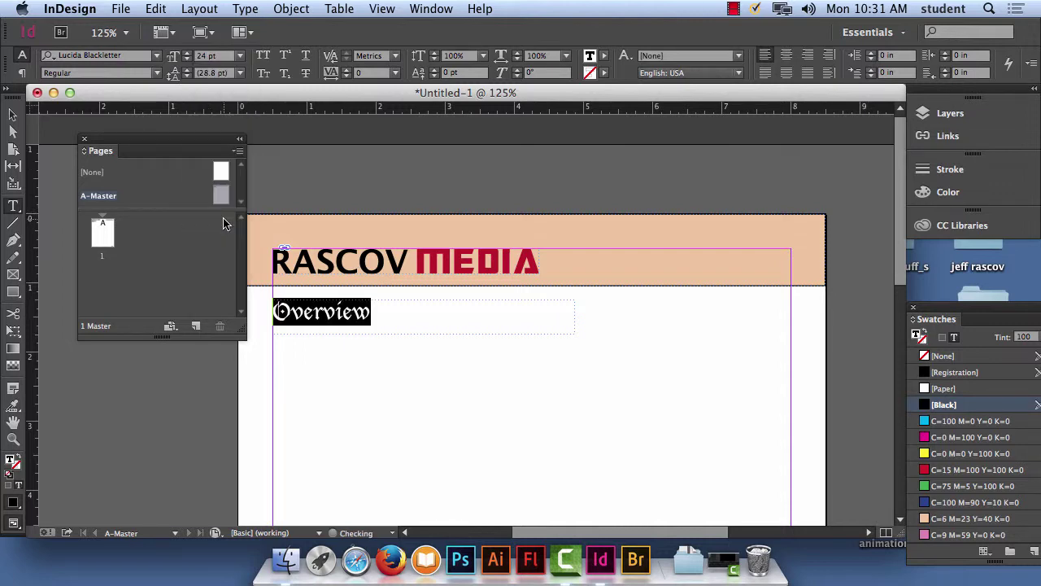
Try the AdamGorry-Lights font on the word "Overview" and settle on Arial Black
{"action": "left_click", "coordinate": [156, 56]}
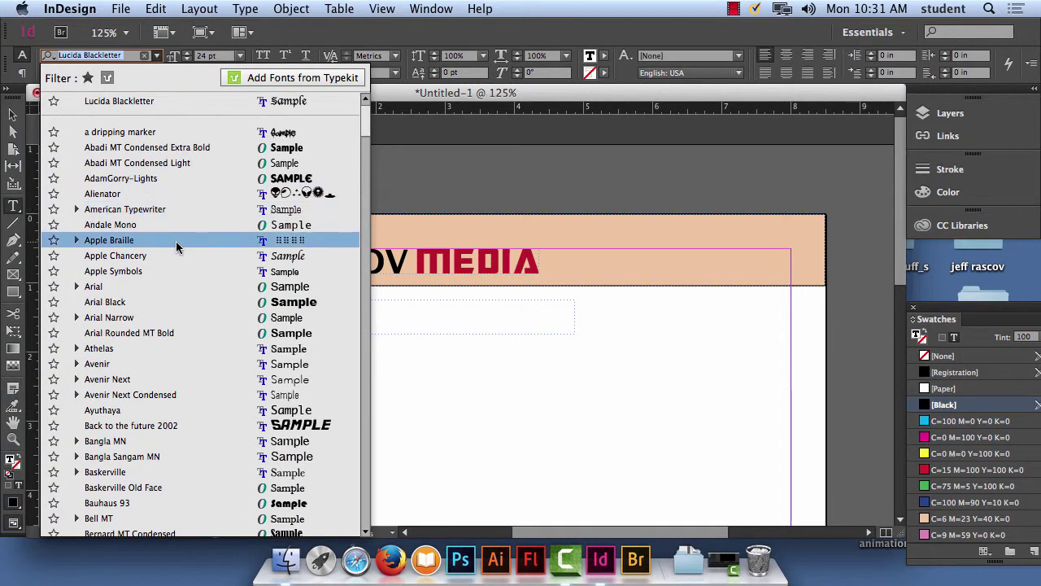
{"action": "left_click", "coordinate": [195, 178]}
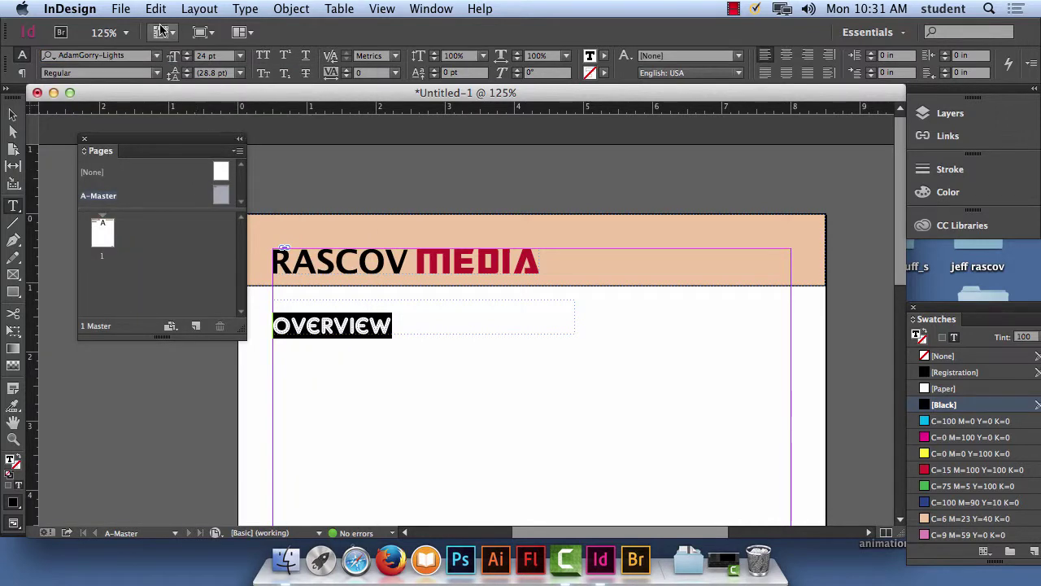
{"action": "left_click", "coordinate": [157, 55]}
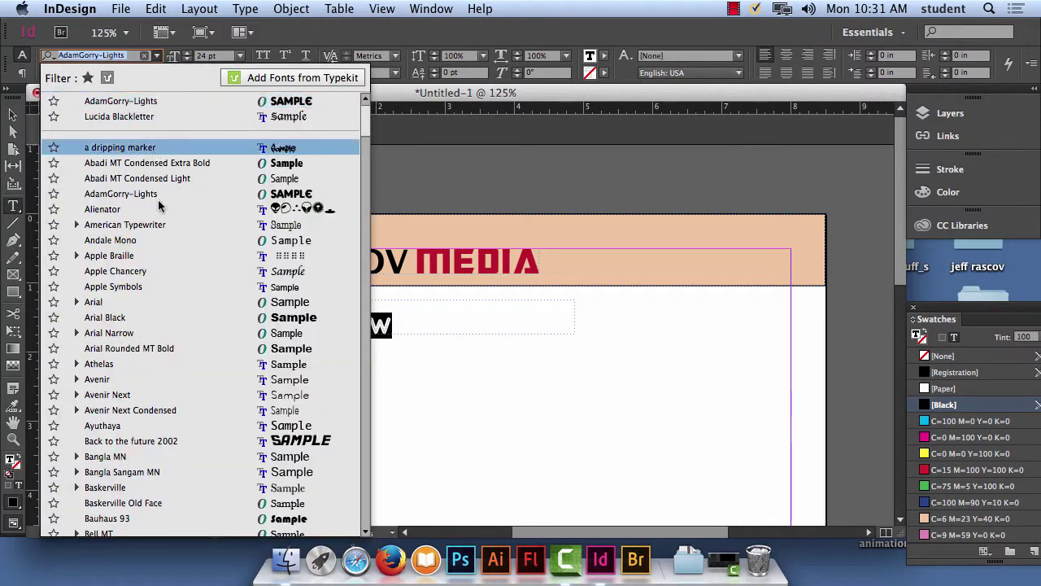
{"action": "left_click", "coordinate": [171, 319]}
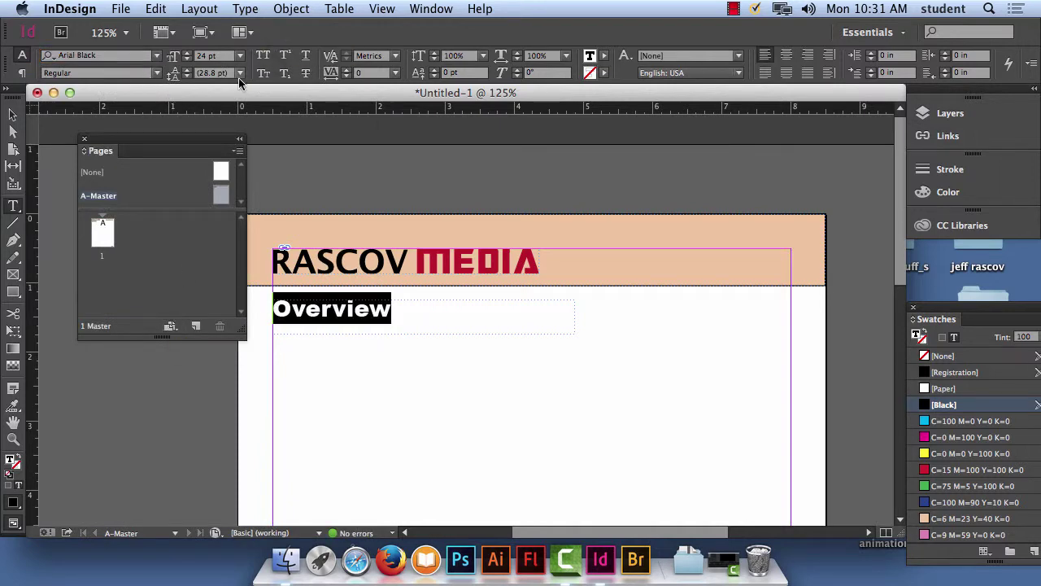
Color the "Overview" heading text with the pink C=9 M=59 Y=0 K=0 swatch and deselect its frame
{"action": "left_click", "coordinate": [605, 56]}
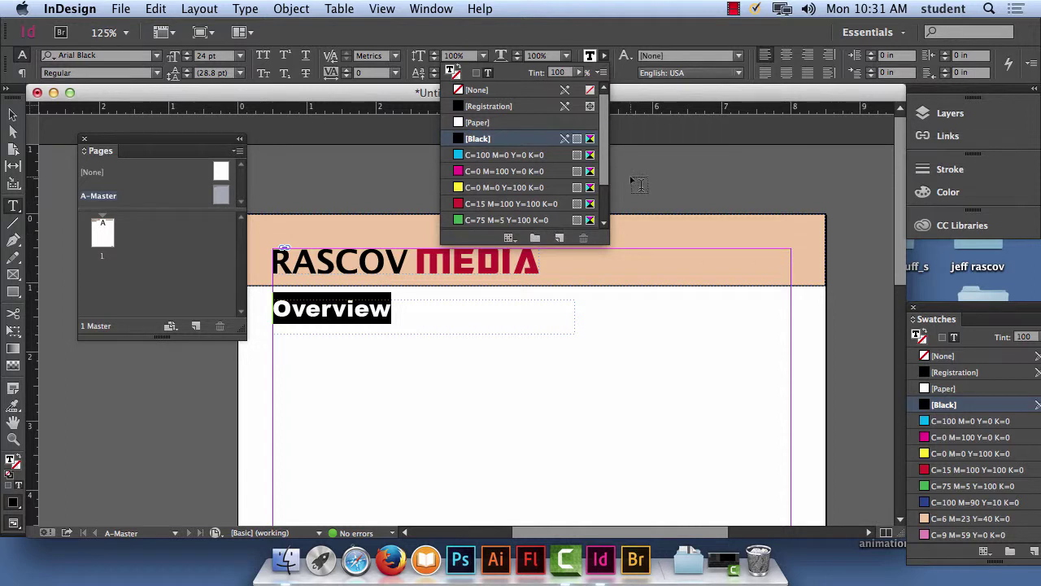
{"action": "scroll", "coordinate": [569, 220], "scroll_direction": "down", "scroll_amount": 3}
{"action": "left_click", "coordinate": [512, 221]}
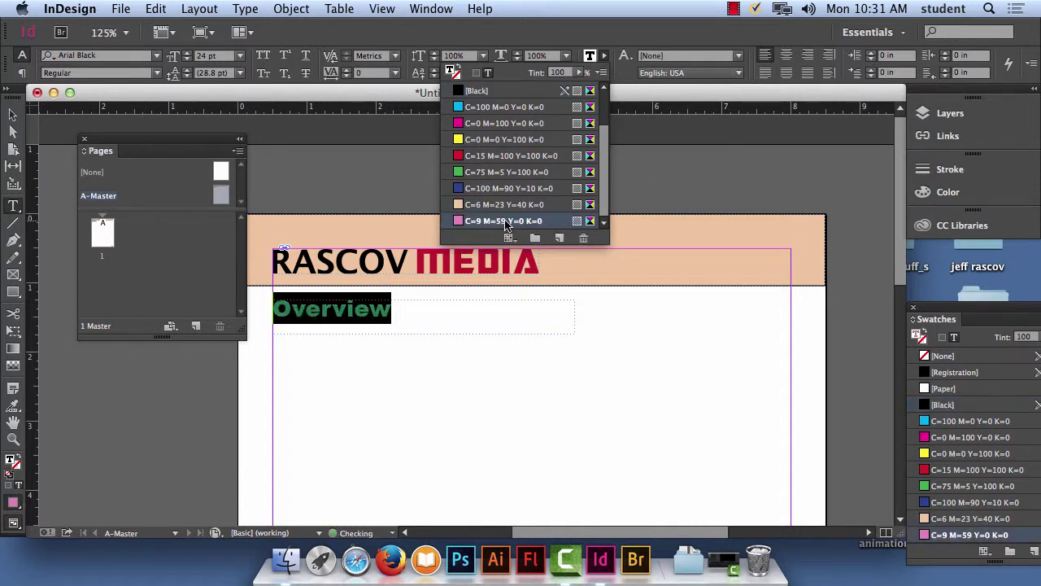
{"action": "left_click", "coordinate": [13, 114]}
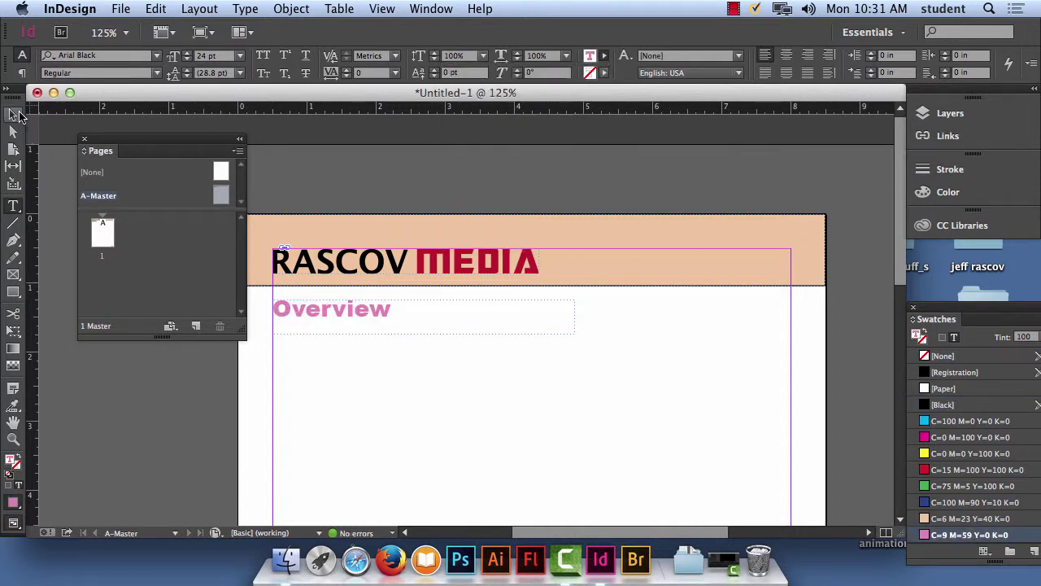
{"action": "left_click", "coordinate": [542, 372]}
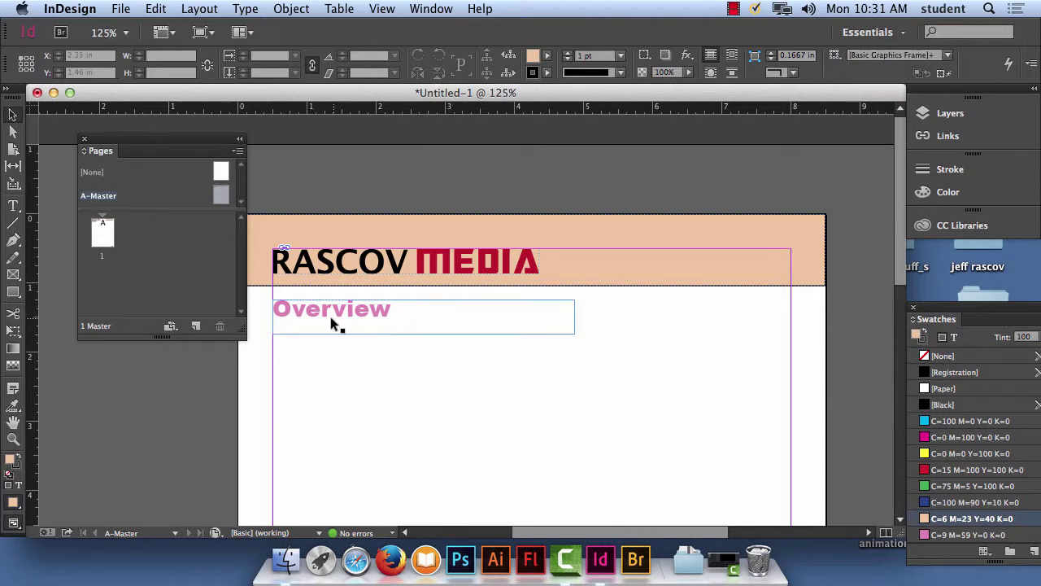
Draw a horizontal line about 5.875 in long from the left margin under "Overview" and nudge it down to about Y 1.59 in
{"action": "left_click", "coordinate": [13, 226]}
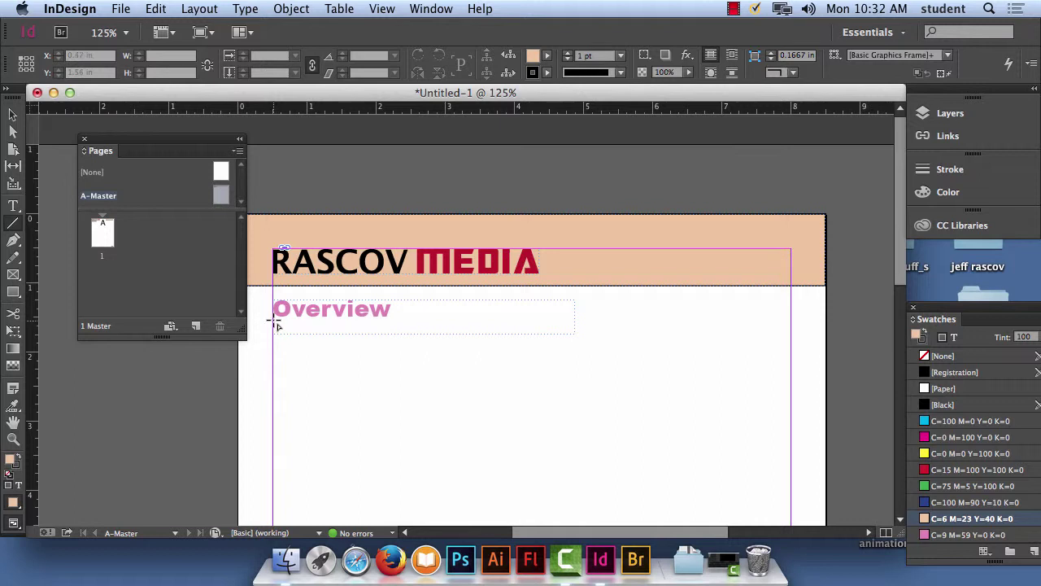
{"action": "left_click_drag", "start_coordinate": [274, 320], "coordinate": [679, 320]}
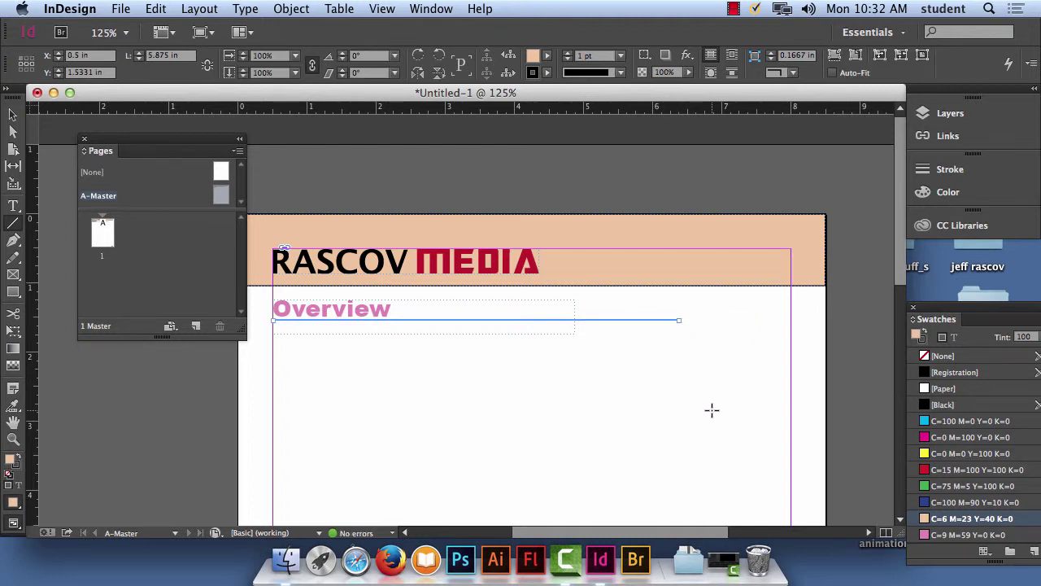
{"action": "key", "text": "Down"}
{"action": "key", "text": "Down"}
{"action": "key", "text": "Down"}
{"action": "key", "text": "Down"}
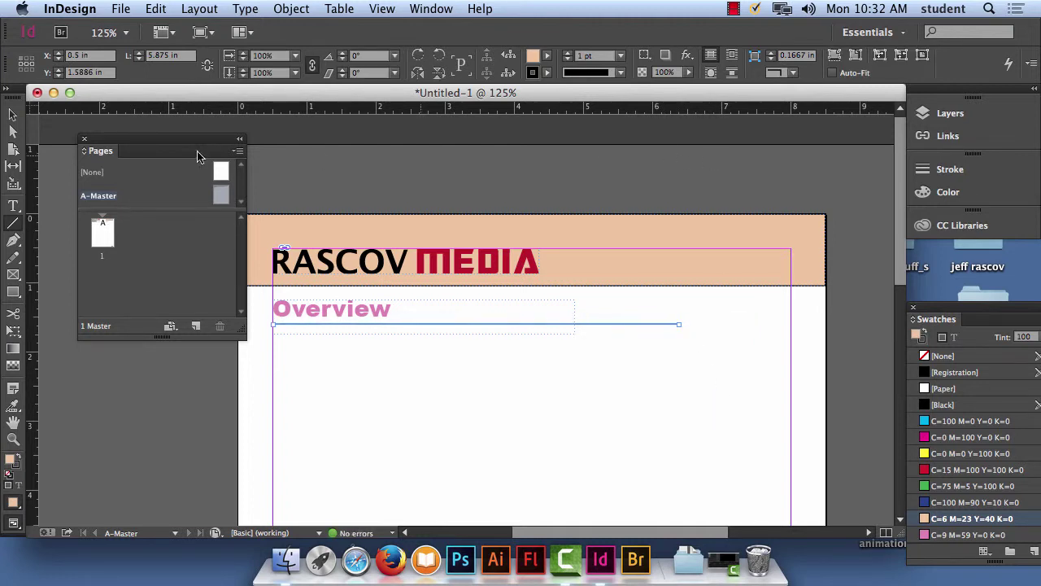
{"action": "left_click", "coordinate": [13, 114]}
{"action": "left_click", "coordinate": [597, 198]}
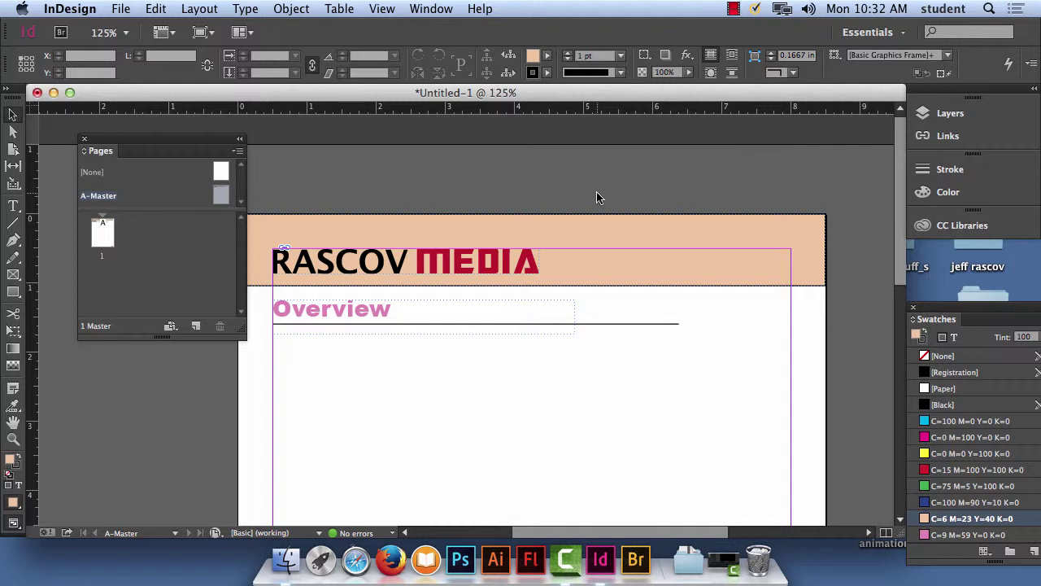
Draw a body text frame matching the line's width, from just below the line down to the page-number footer
{"action": "scroll", "coordinate": [590, 298], "scroll_direction": "down", "scroll_amount": 3}
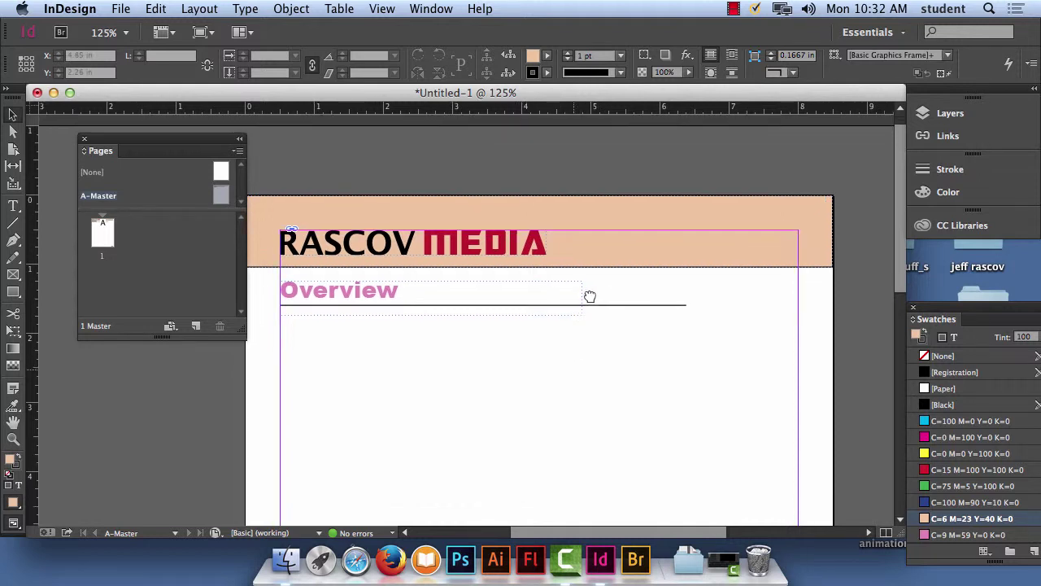
{"action": "key", "text": "super+minus"}
{"action": "key", "text": "super+minus"}
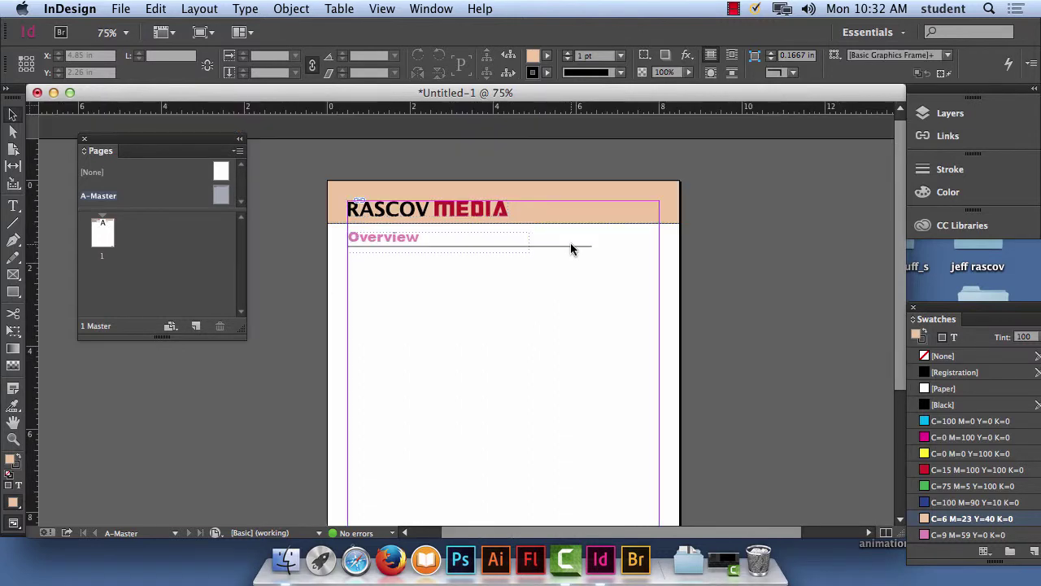
{"action": "left_click_drag", "start_coordinate": [500, 389], "coordinate": [467, 351]}
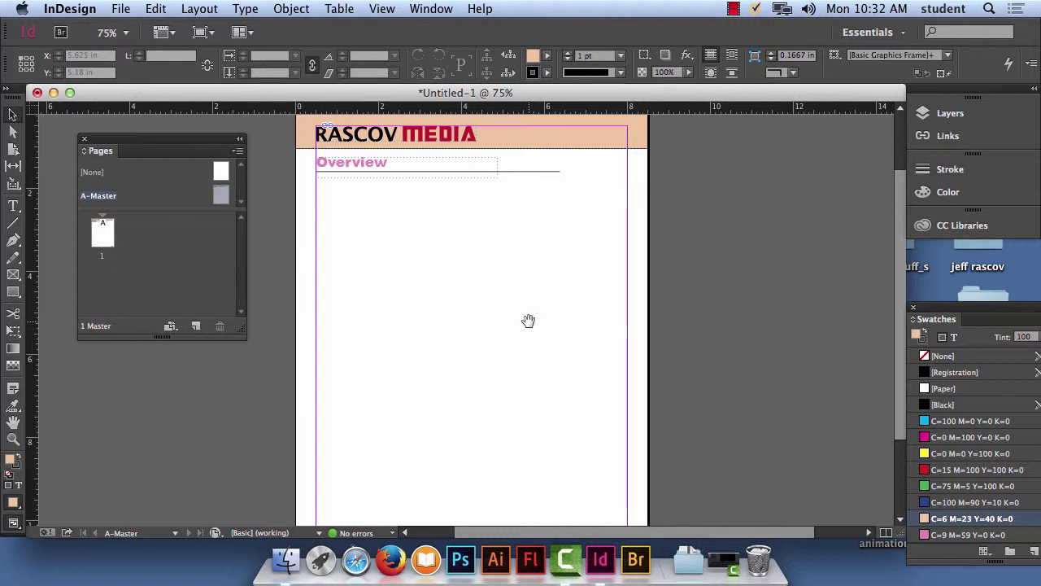
{"action": "left_click", "coordinate": [13, 207]}
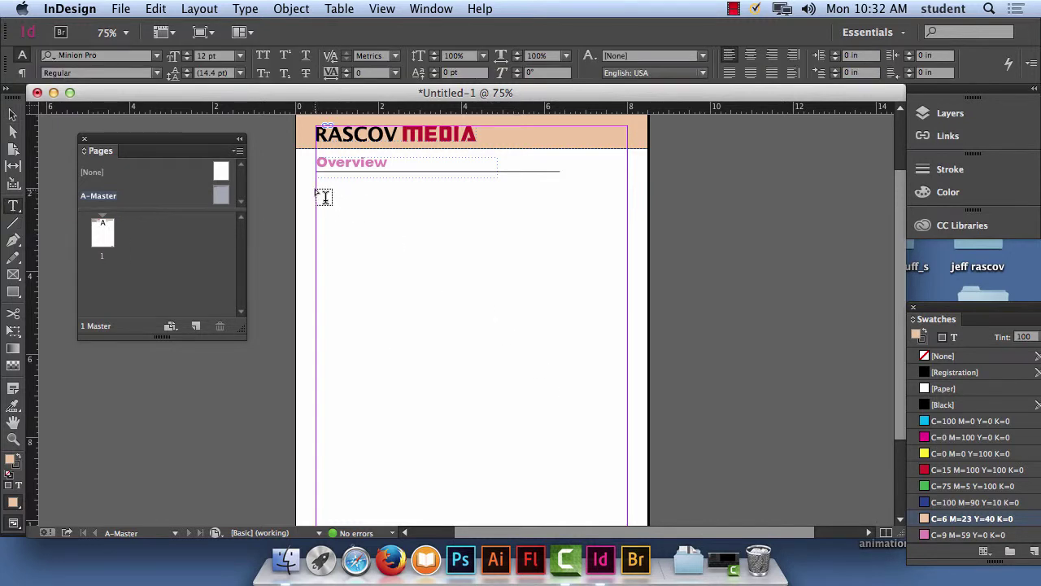
{"action": "left_click_drag", "start_coordinate": [325, 190], "coordinate": [559, 497]}
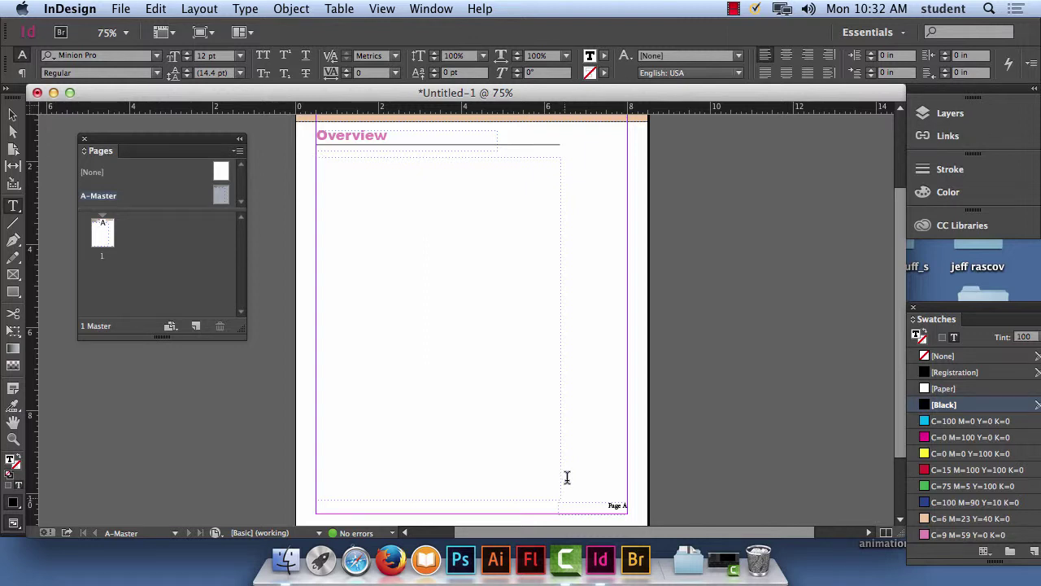
Enter a first paragraph of about two lines of random placeholder text in the body text frame
{"action": "type", "text": "ybfeorwbofh eiow hf"}
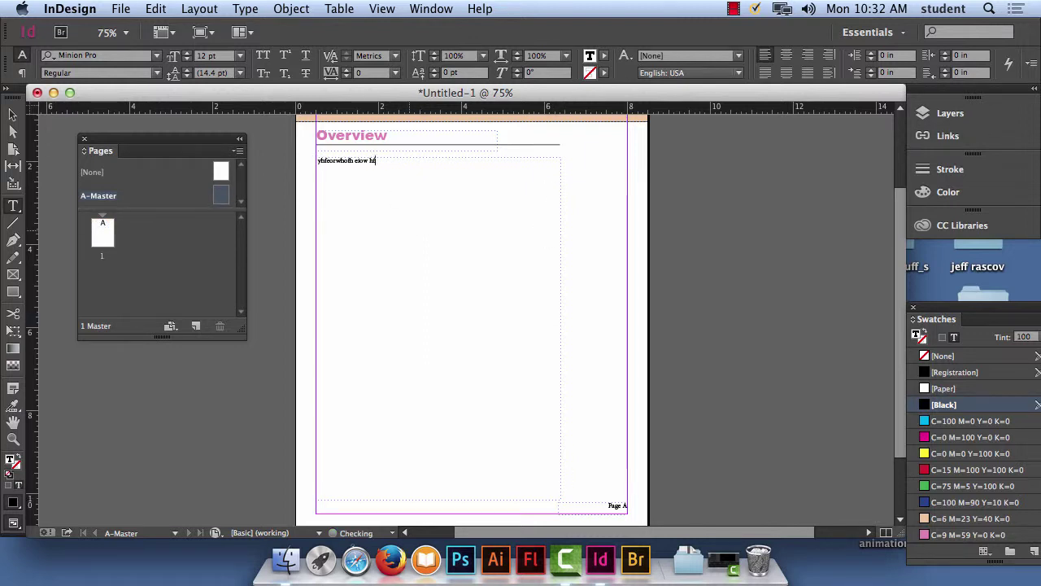
{"action": "type", "text": "o9hwefo0h wof howe hfoweh fo0weh o0fh weo0f ho0ewh f"}
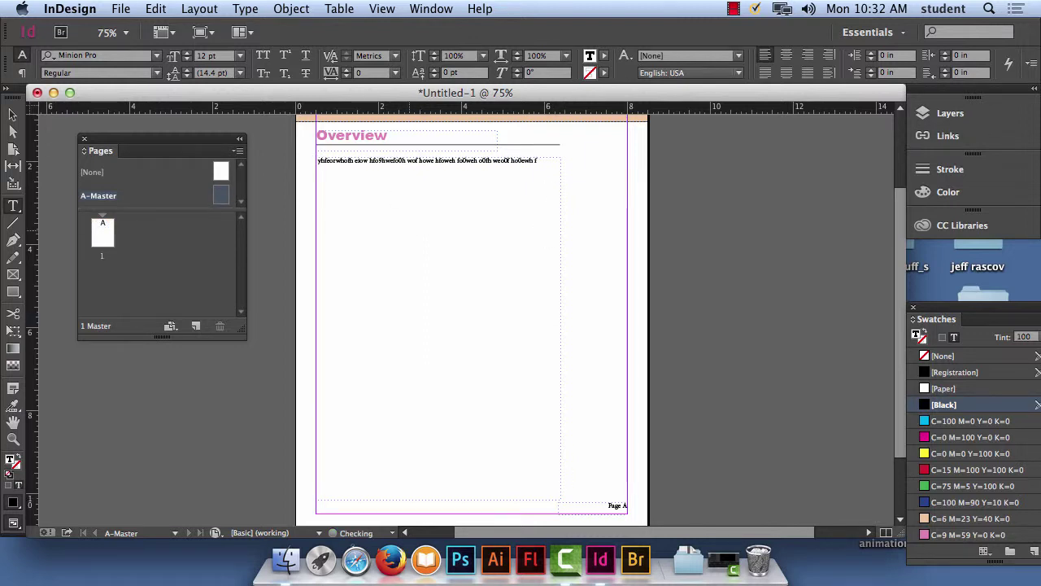
{"action": "type", "text": "o0weh fo0ehw o80fh wefo0h ewohfewoh"}
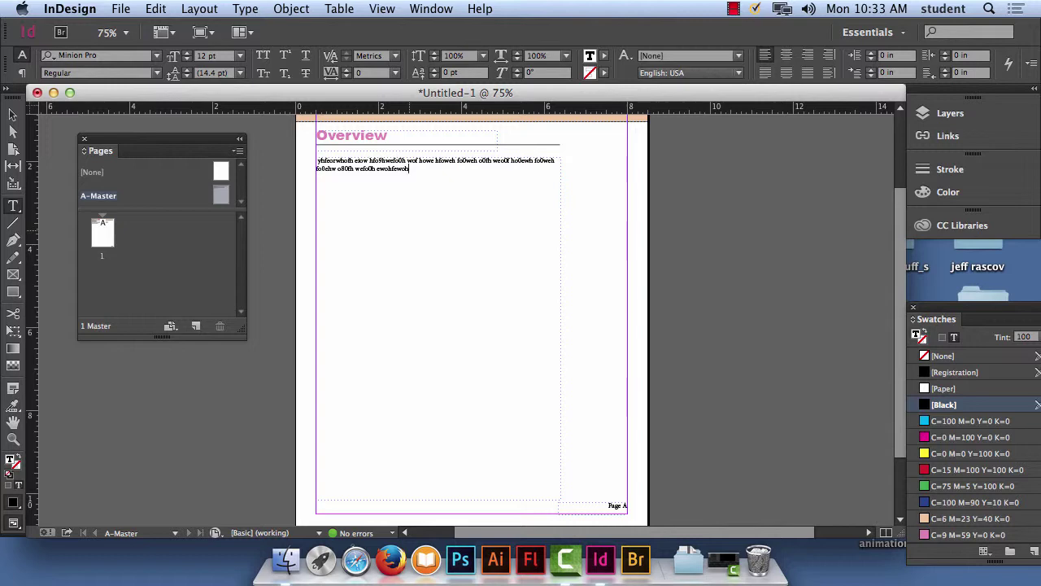
Add a second paragraph of about three lines of random placeholder text directly below the first one
{"action": "key", "text": "super+equal"}
{"action": "key", "text": "super+equal"}
{"action": "key", "text": "super+equal"}
{"action": "key", "text": "super+equal"}
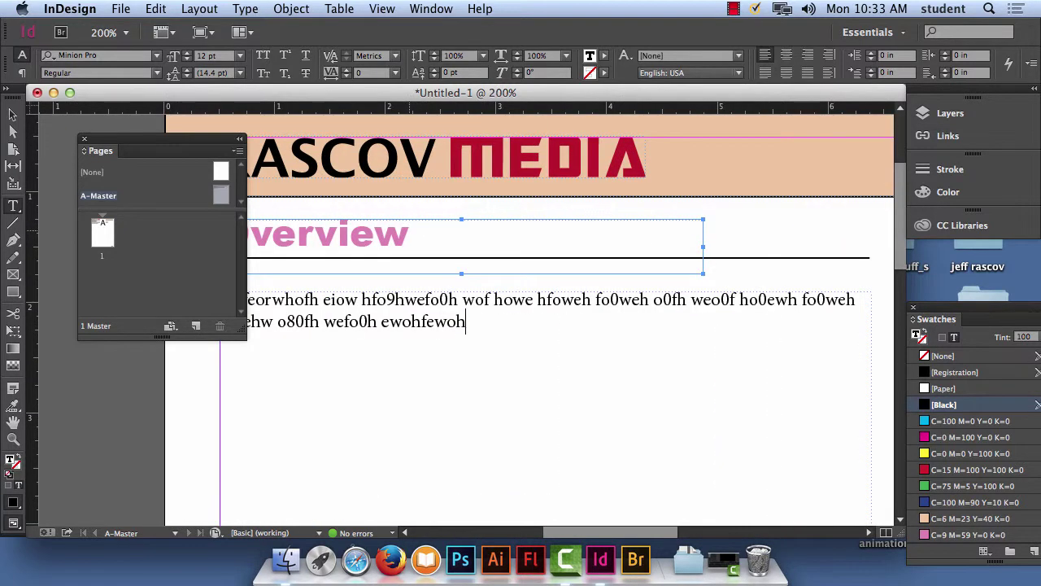
{"action": "key", "text": "super+minus"}
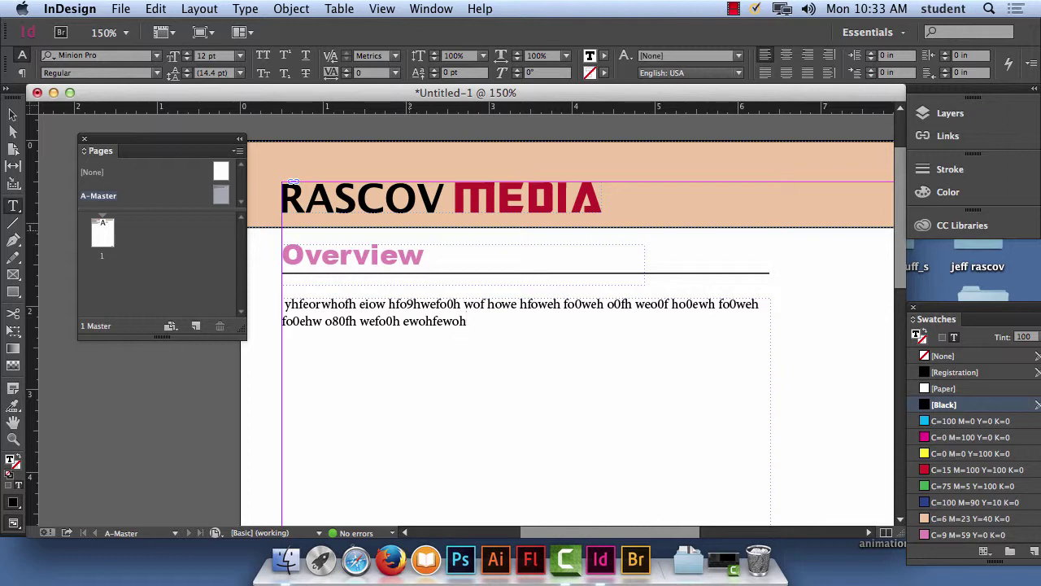
{"action": "key", "text": "Return"}
{"action": "key", "text": "BackSpace"}
{"action": "key", "text": "Return"}
{"action": "type", "text": "df g"}
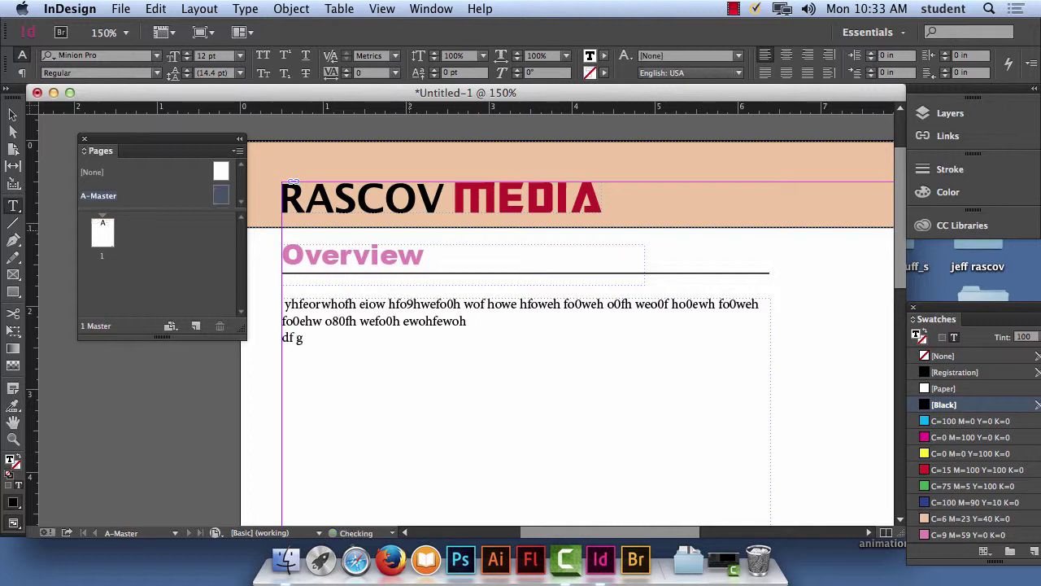
{"action": "type", "text": "eqwuidfg uieqg fdigqifg iqegfciqeg fig eqiufg ieqwgf iueq"}
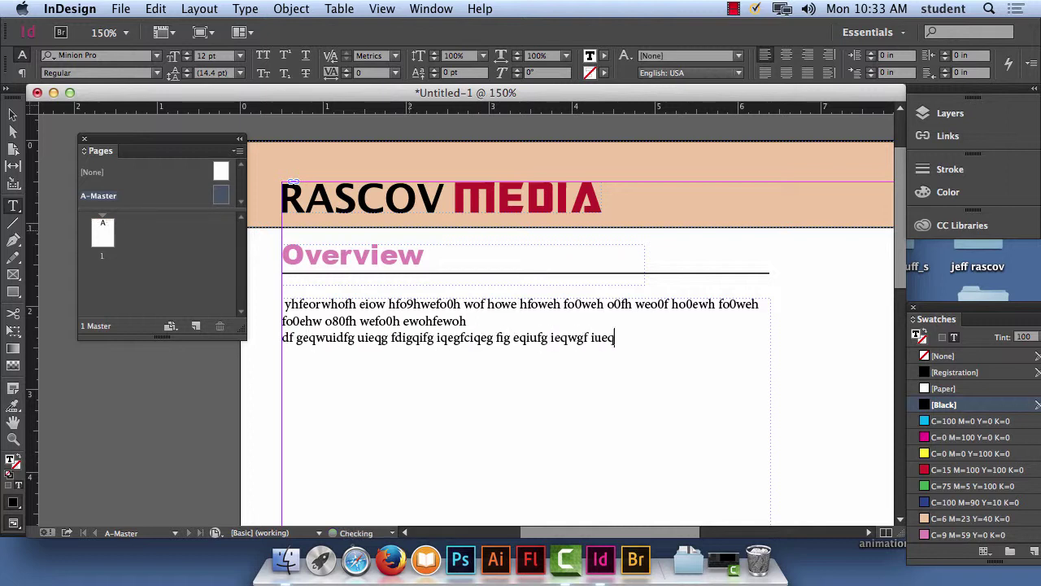
{"action": "type", "text": "wg fiuqewg ifgeq uif giuqe fgiueqw gfuieqw gif egwquifg"}
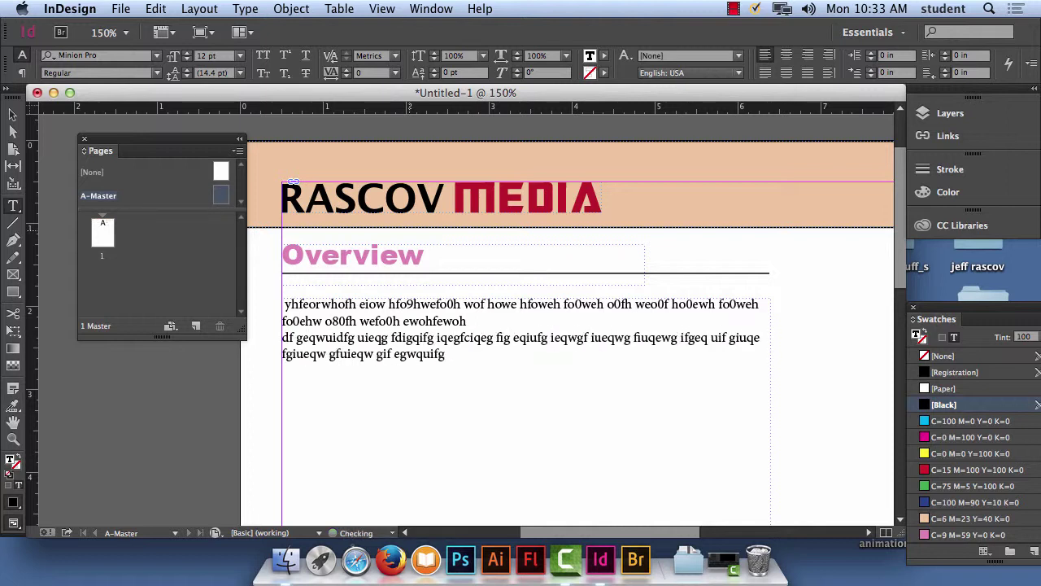
{"action": "type", "text": " eqwuif giqewg fuiqew gfuieqw giuf geqwuif guiewqg fuieq gfiueqwg iufg ewqiufg iuewq"}
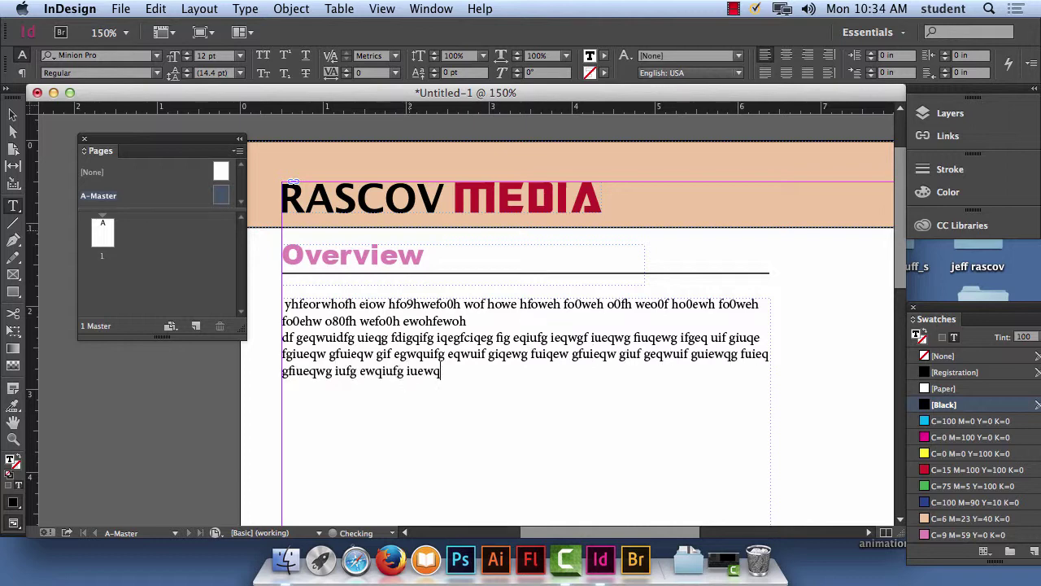
Add a third paragraph of about two lines of random placeholder text to the body frame
{"action": "key", "text": "Return"}
{"action": "type", "text": "f gewuiqfg ieueqwg fui egqwiufg iueqfg iueqw"}
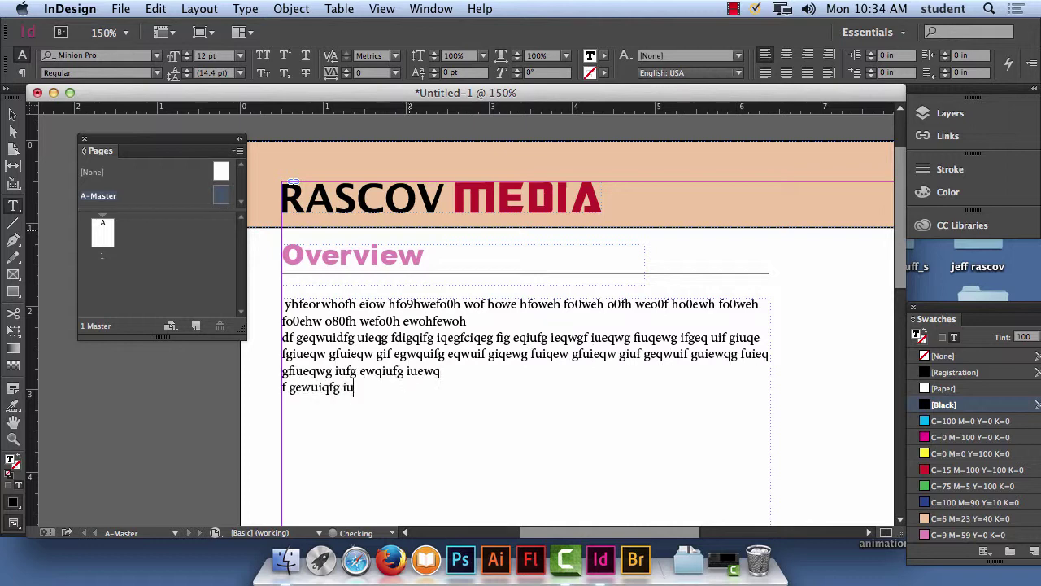
{"action": "type", "text": "g fiug eqiuwfg iueqg fuieg"}
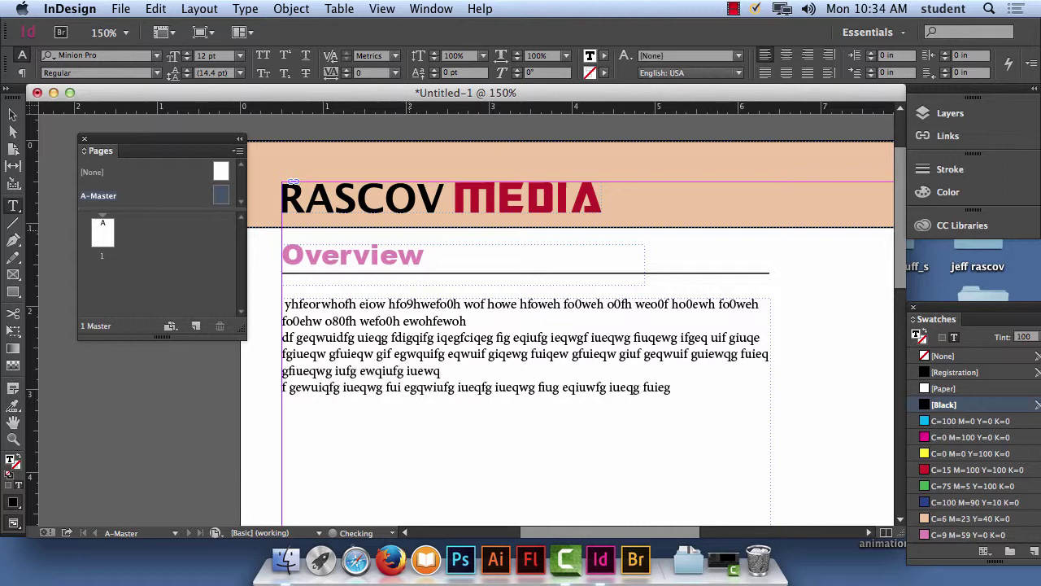
{"action": "type", "text": " uifg euiqf guieqw gfiueqg fuieqguifgeuiwf guiewf guieg fuiewg iu"}
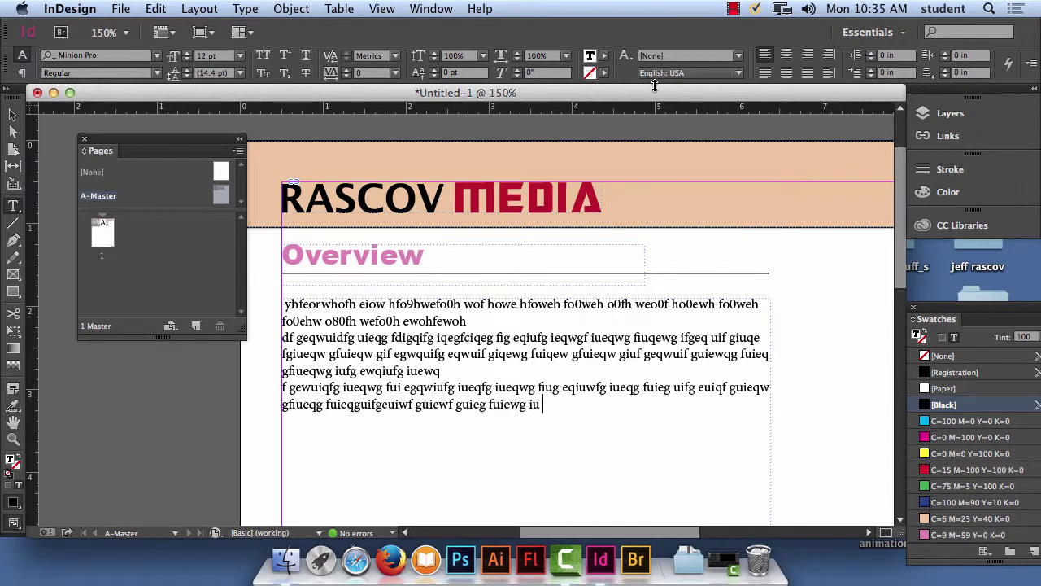
Display the Character and Paragraph formatting panels, moving the Character panel up clear of the lower body text
{"action": "left_click", "coordinate": [431, 8]}
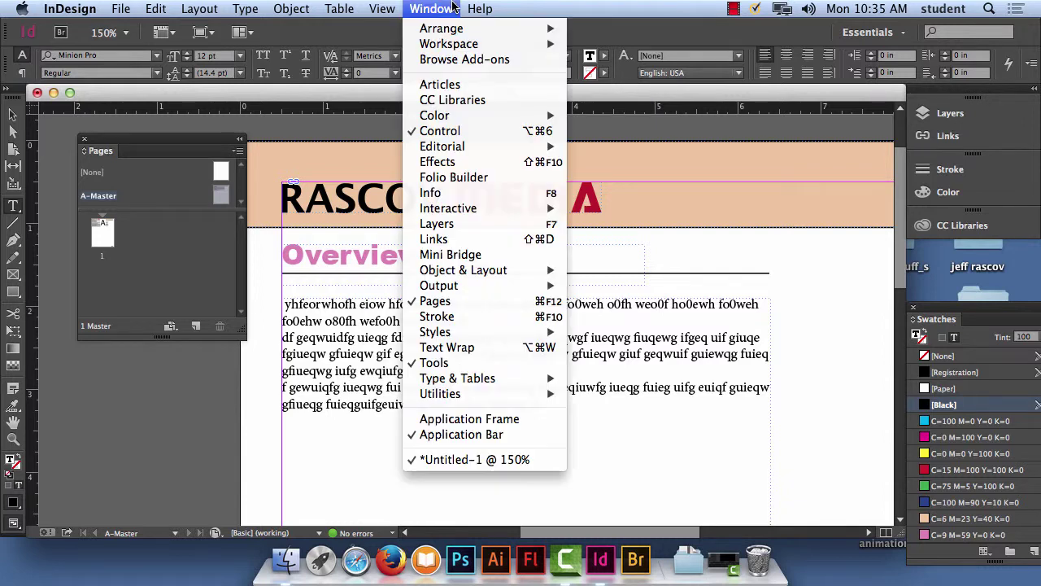
{"action": "mouse_move", "coordinate": [535, 384]}
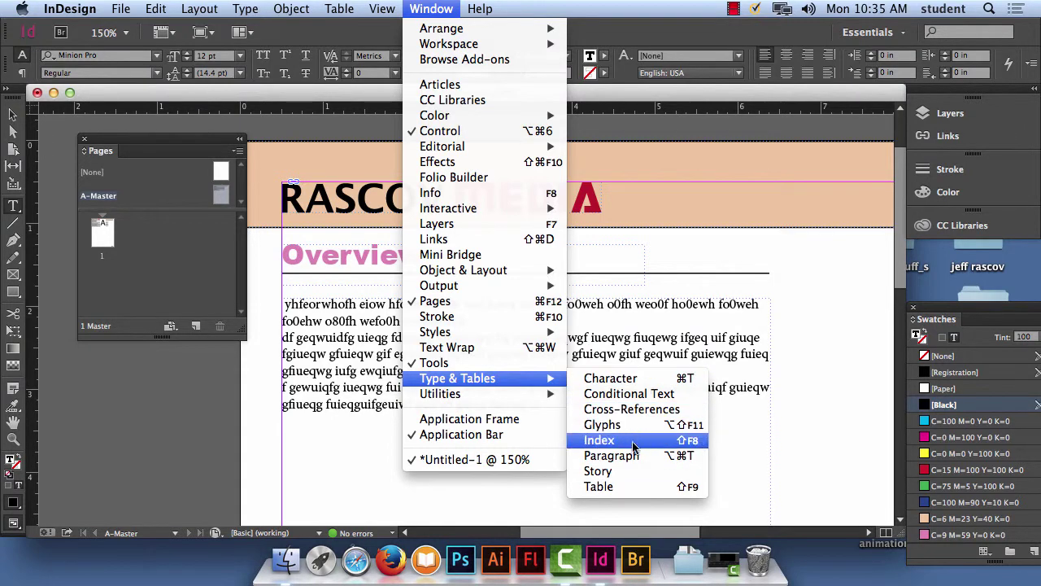
{"action": "left_click", "coordinate": [635, 383]}
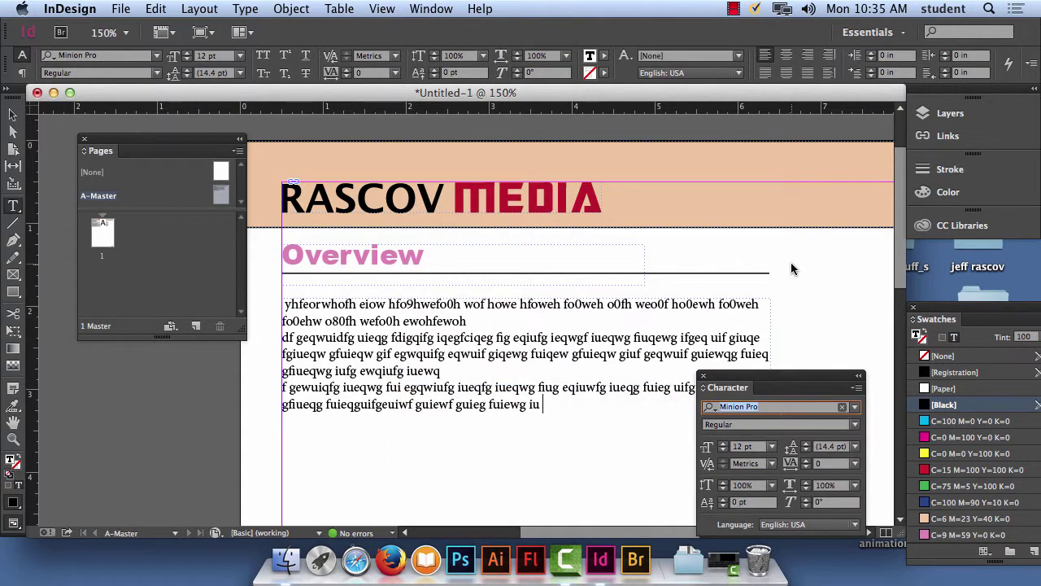
{"action": "left_click_drag", "start_coordinate": [785, 360], "coordinate": [805, 155]}
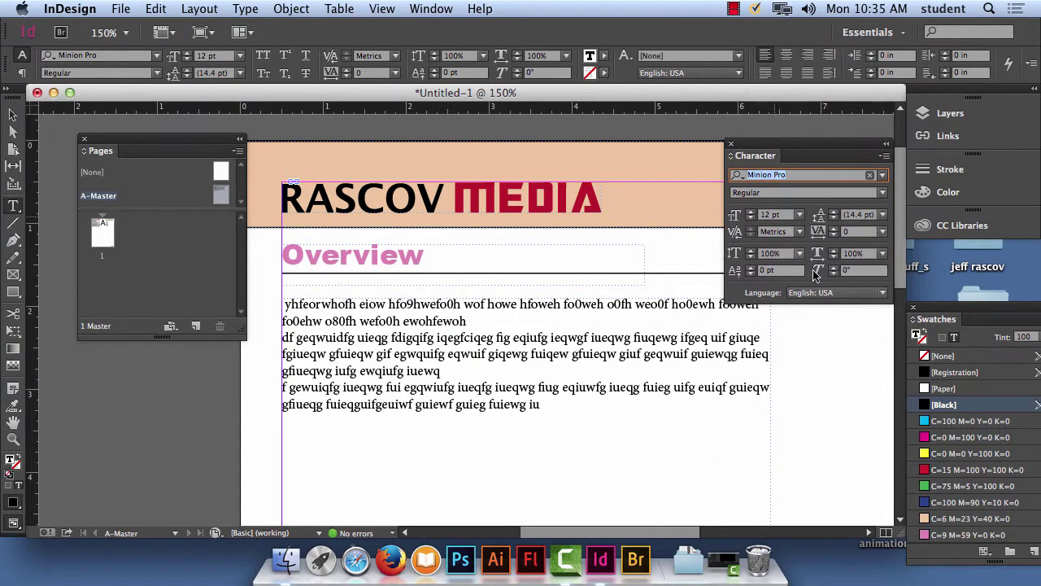
{"action": "left_click", "coordinate": [446, 10]}
{"action": "mouse_move", "coordinate": [501, 387]}
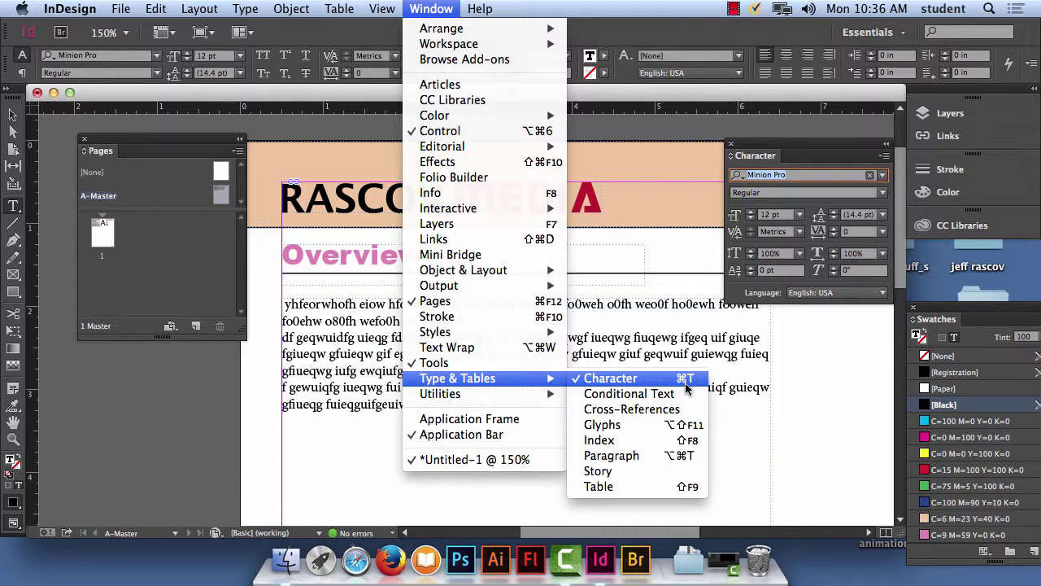
{"action": "left_click", "coordinate": [647, 457]}
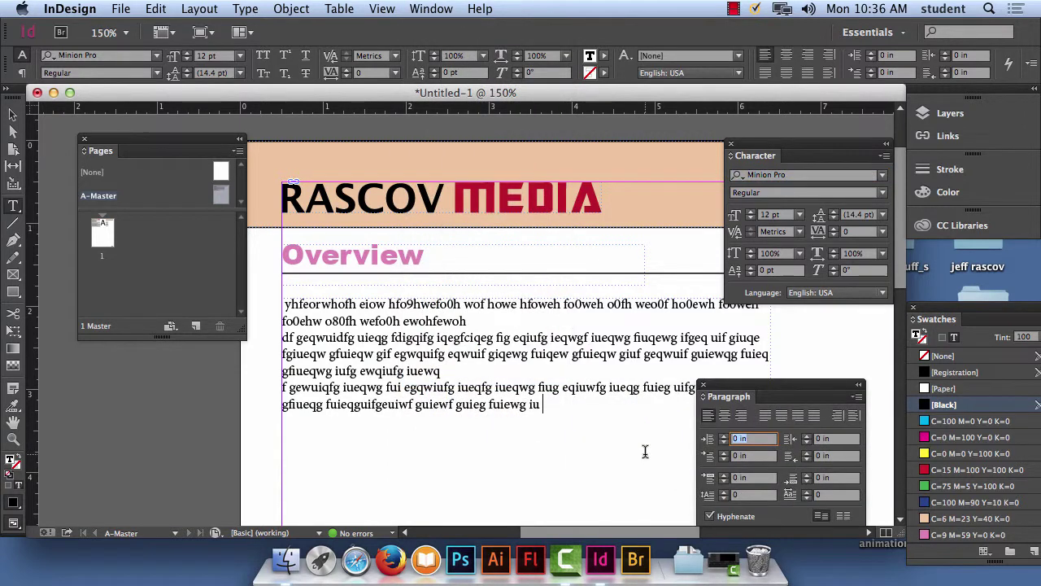
Move the Paragraph and Character panels away from the body text and select the body text frame
{"action": "left_click_drag", "start_coordinate": [768, 388], "coordinate": [837, 324]}
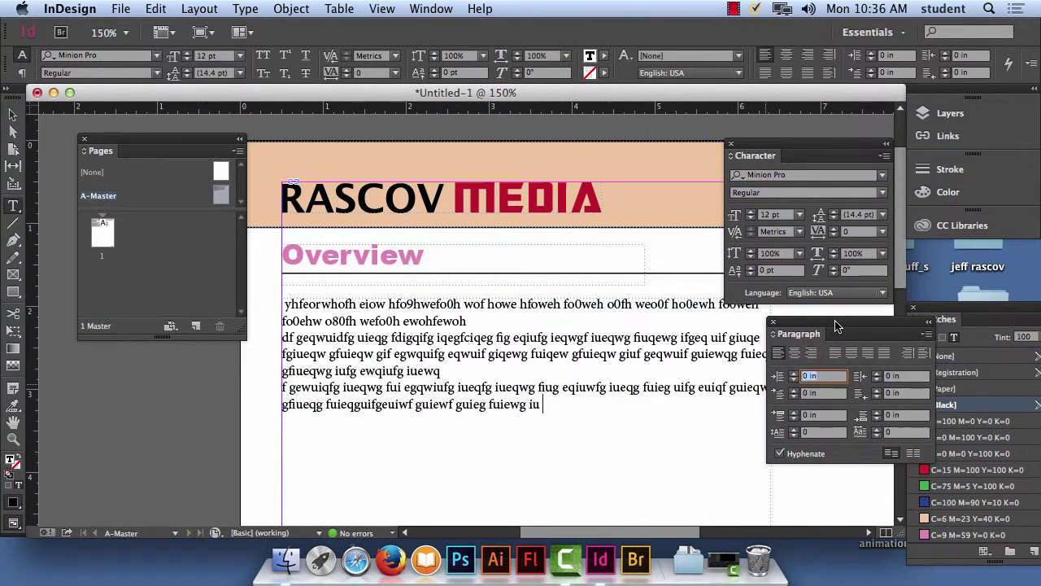
{"action": "left_click_drag", "start_coordinate": [772, 145], "coordinate": [806, 135]}
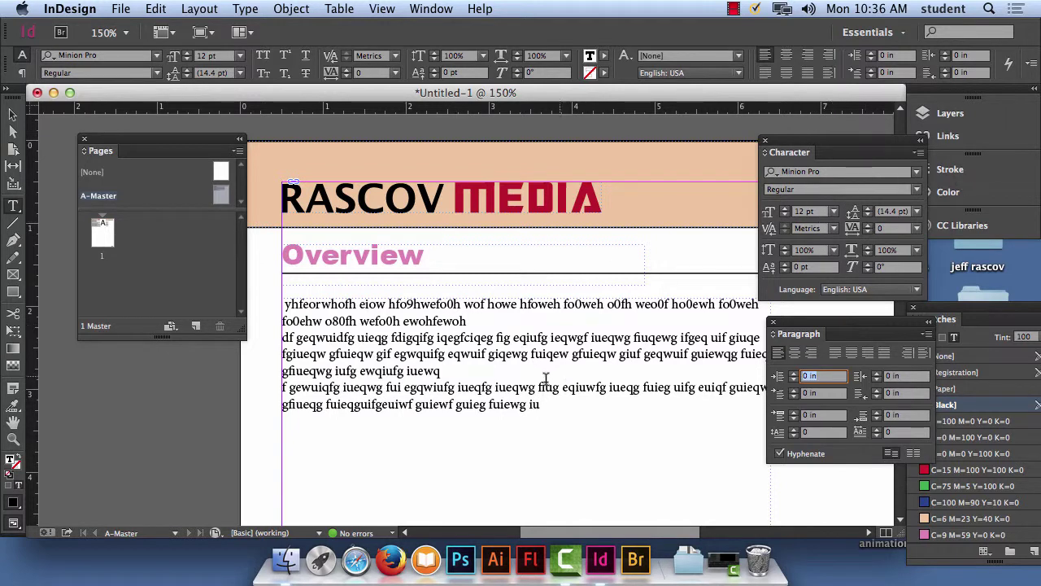
{"action": "left_click", "coordinate": [13, 114]}
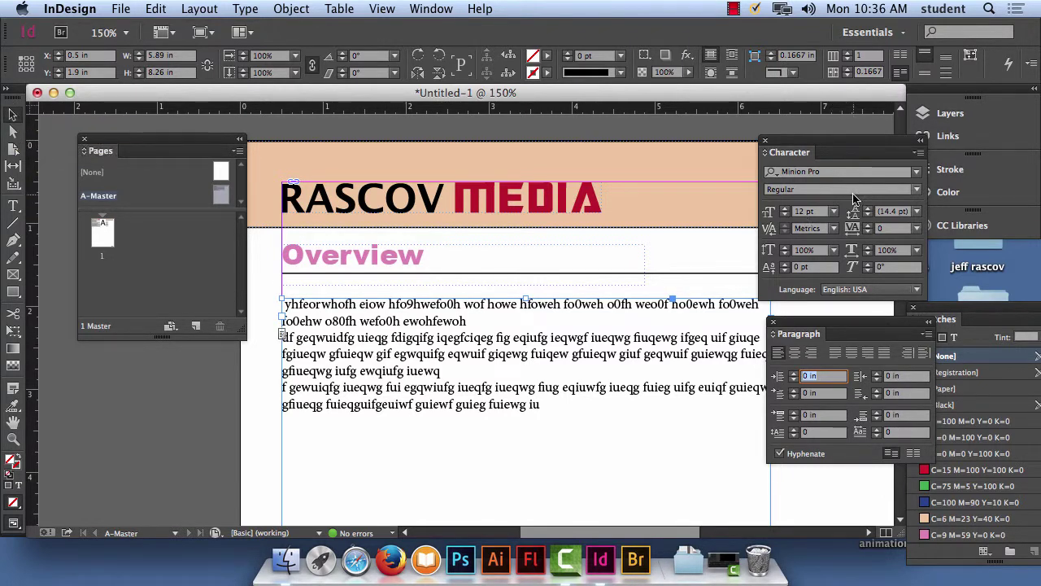
Set the font of the body text frame to Optima Regular
{"action": "left_click", "coordinate": [917, 172]}
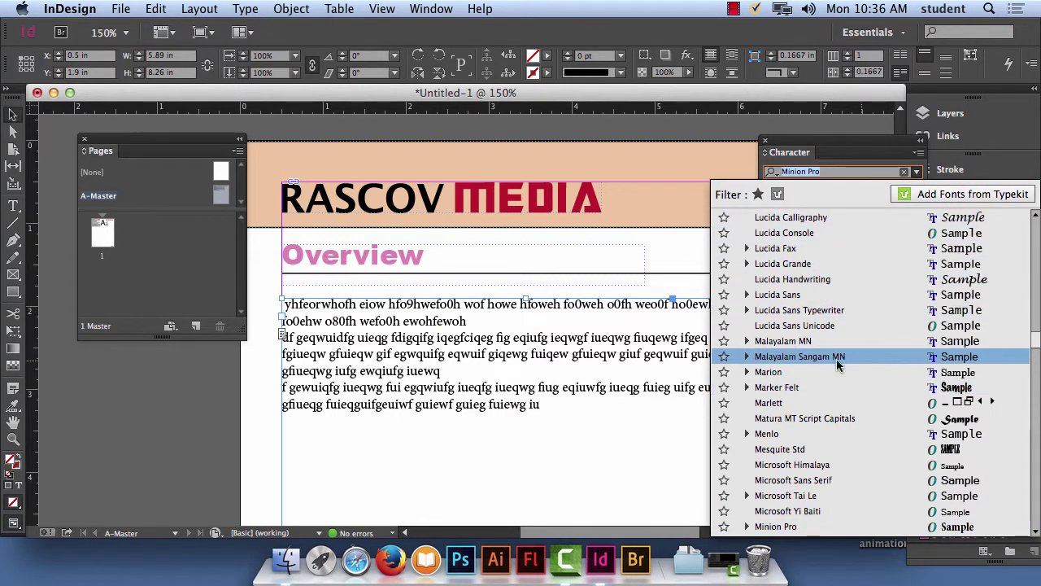
{"action": "scroll", "coordinate": [748, 334], "scroll_direction": "down", "scroll_amount": 5}
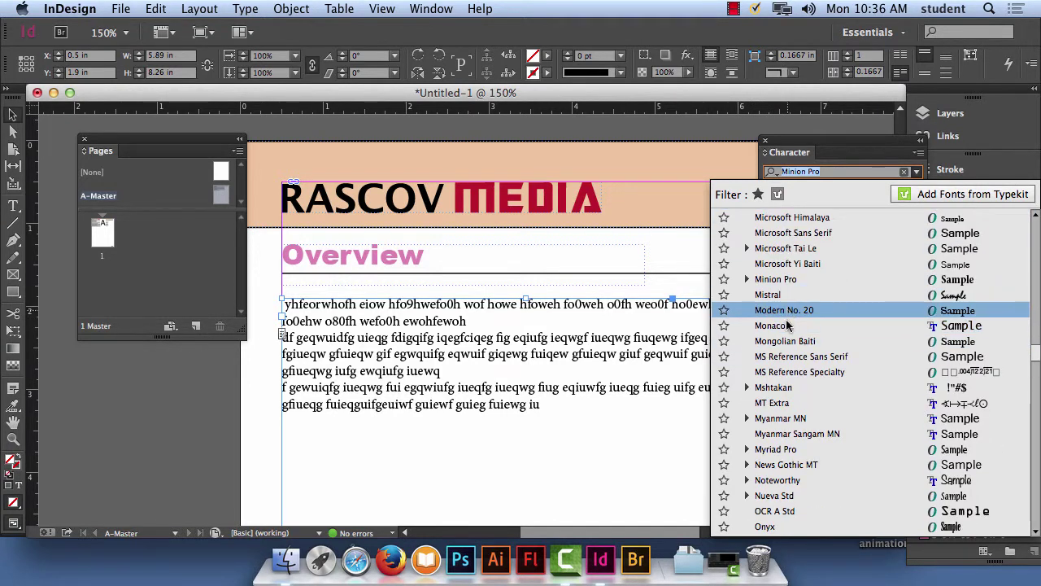
{"action": "scroll", "coordinate": [804, 415], "scroll_direction": "down", "scroll_amount": 4}
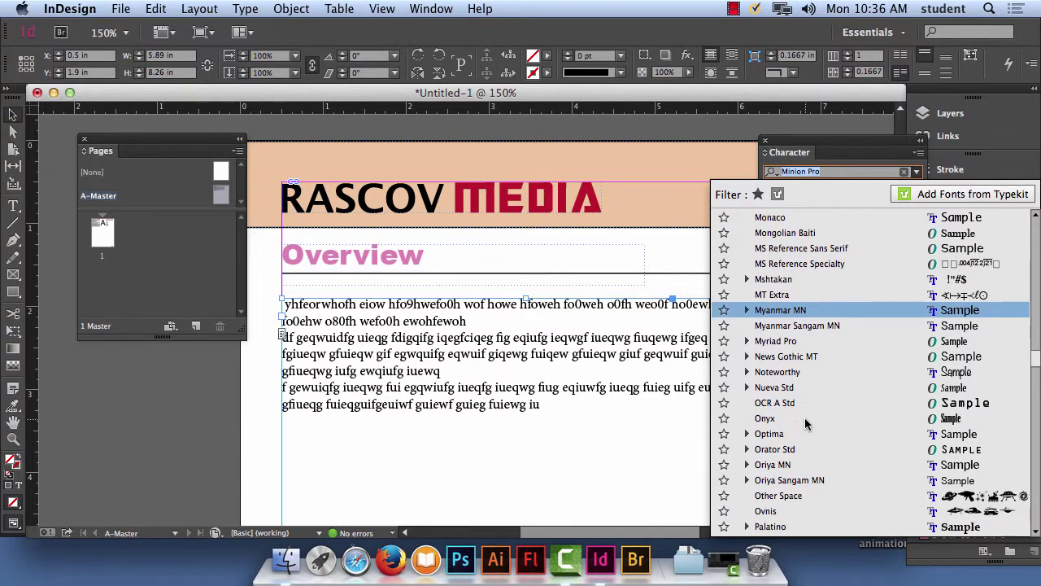
{"action": "scroll", "coordinate": [805, 423], "scroll_direction": "down", "scroll_amount": 3}
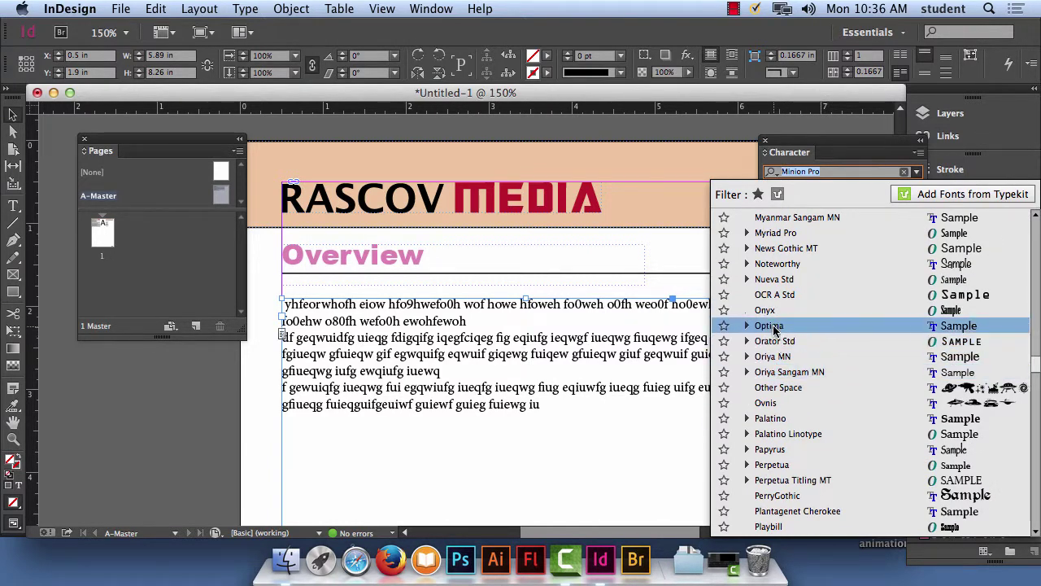
{"action": "left_click", "coordinate": [747, 326]}
{"action": "left_click", "coordinate": [769, 342]}
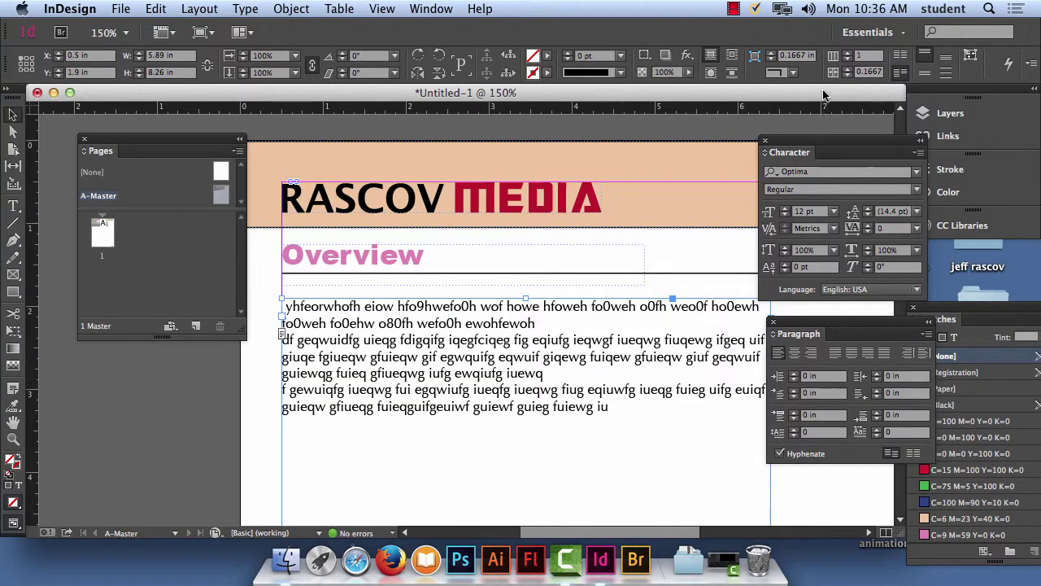
Try the fonts Abadi MT Condensed Light and Andale Mono on the body text frame
{"action": "left_click", "coordinate": [915, 170]}
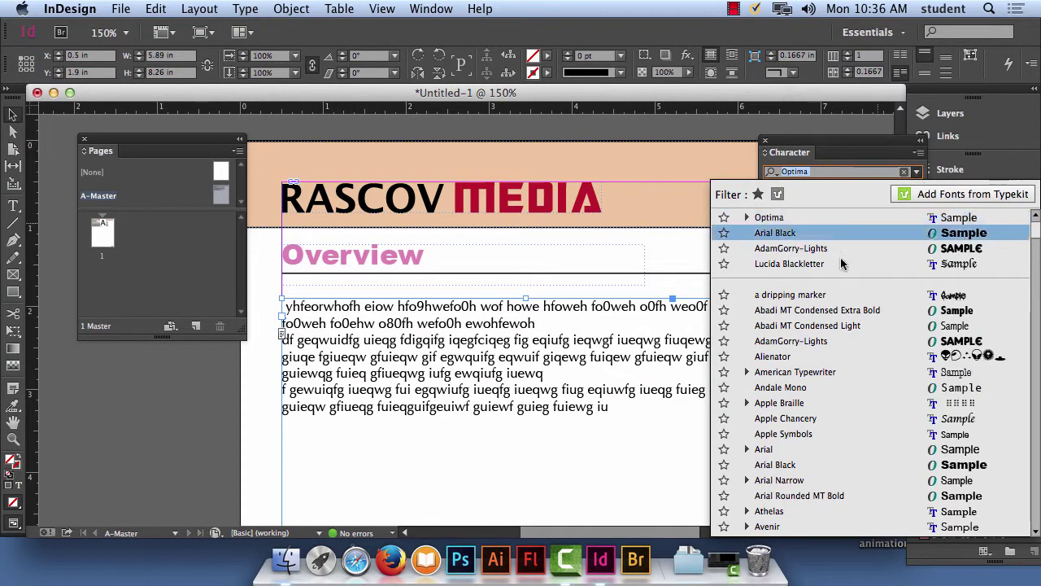
{"action": "left_click", "coordinate": [835, 329]}
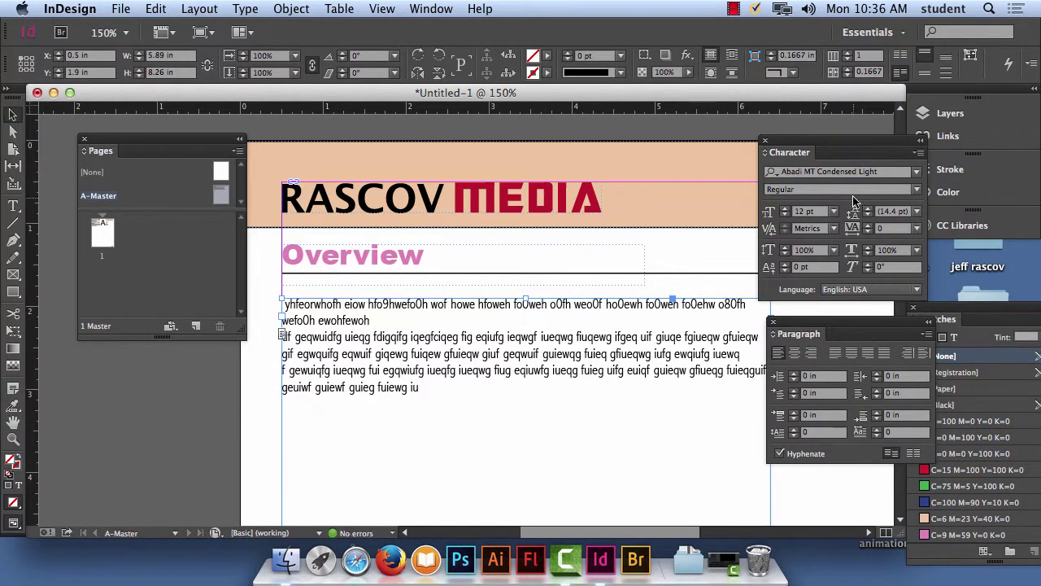
{"action": "left_click", "coordinate": [861, 173]}
{"action": "left_click", "coordinate": [916, 172]}
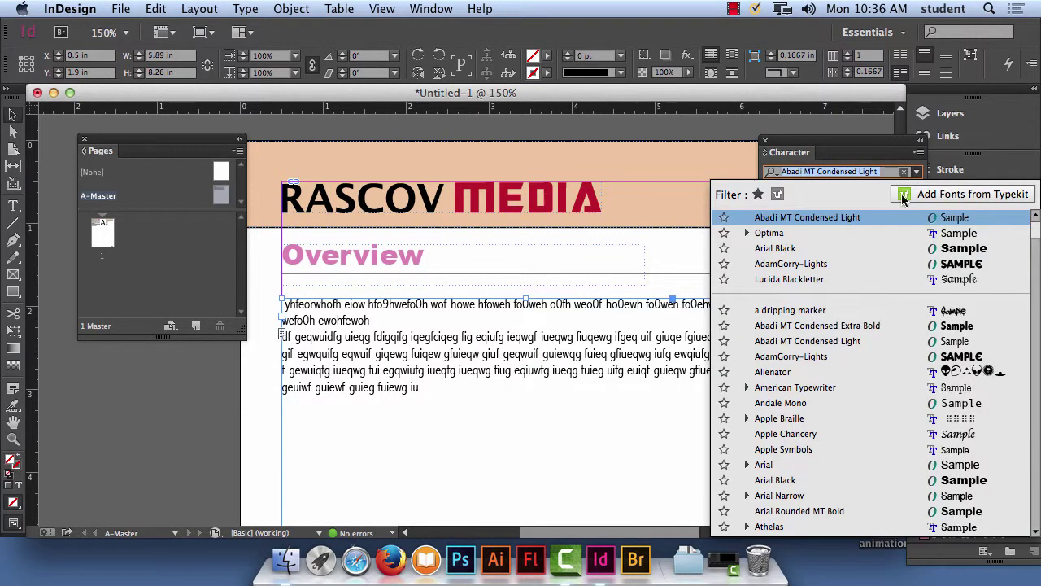
{"action": "left_click", "coordinate": [831, 403]}
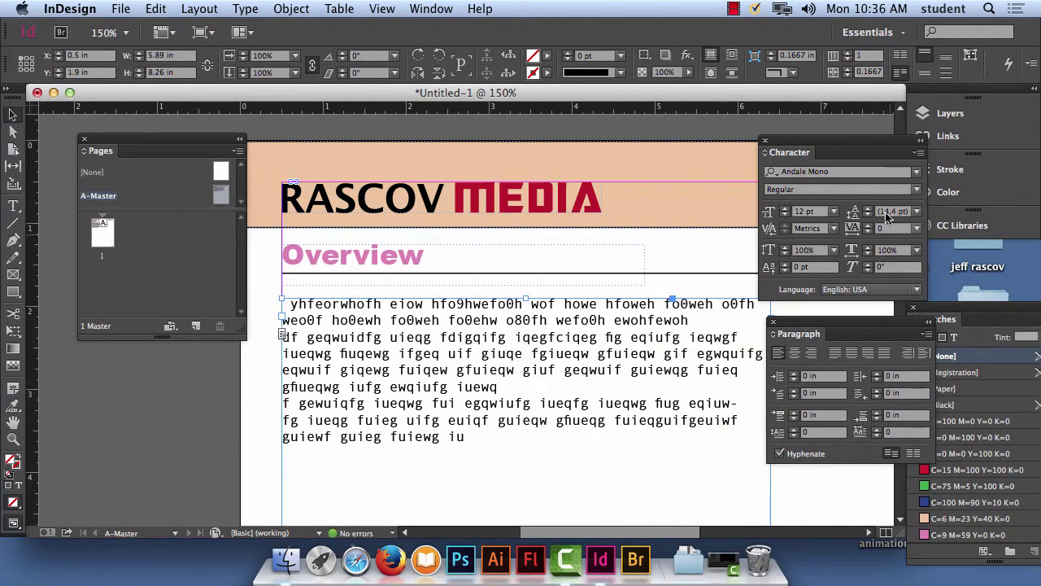
Set the font of the body text frame to Athelas Regular
{"action": "left_click", "coordinate": [916, 171]}
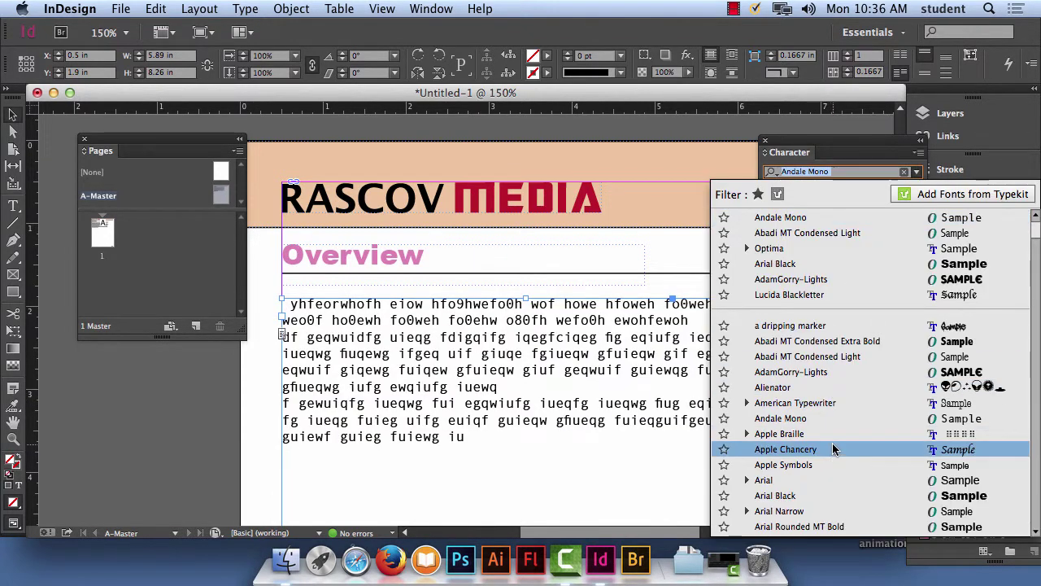
{"action": "scroll", "coordinate": [833, 449], "scroll_direction": "down", "scroll_amount": 5}
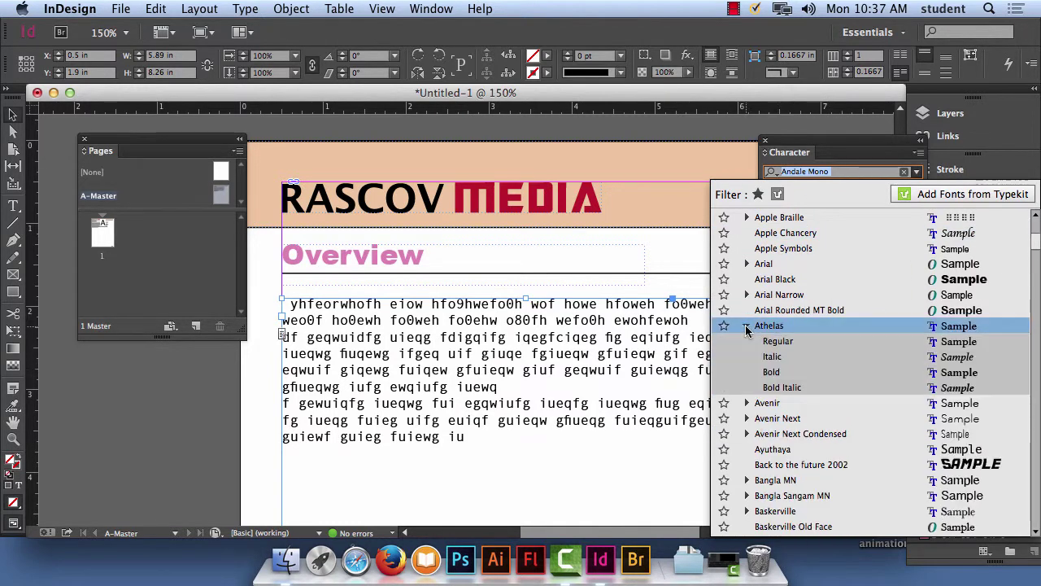
{"action": "left_click", "coordinate": [782, 341]}
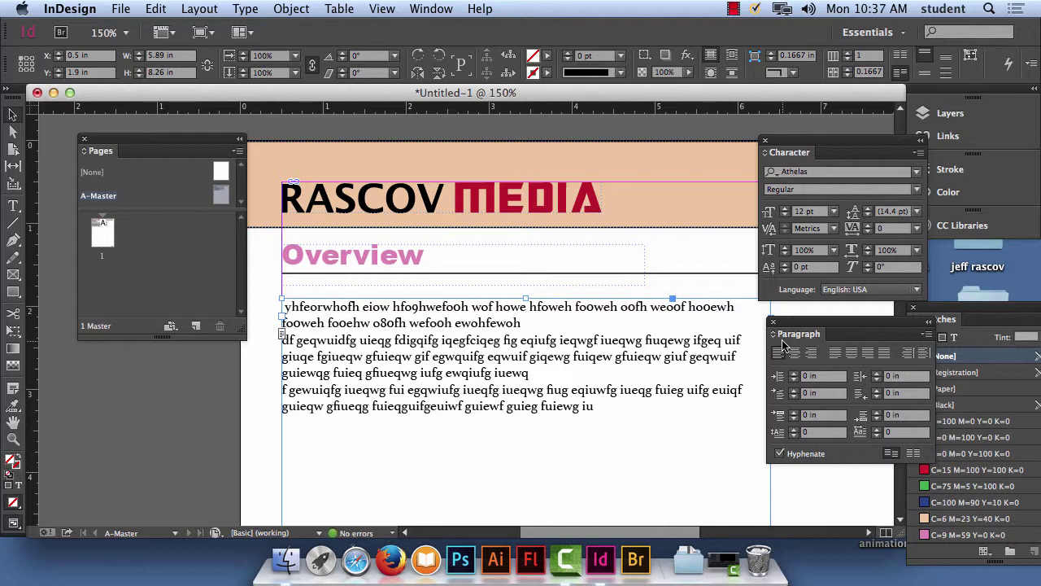
Try the body text at 14 pt and set it back to 12 pt
{"action": "left_click", "coordinate": [834, 211]}
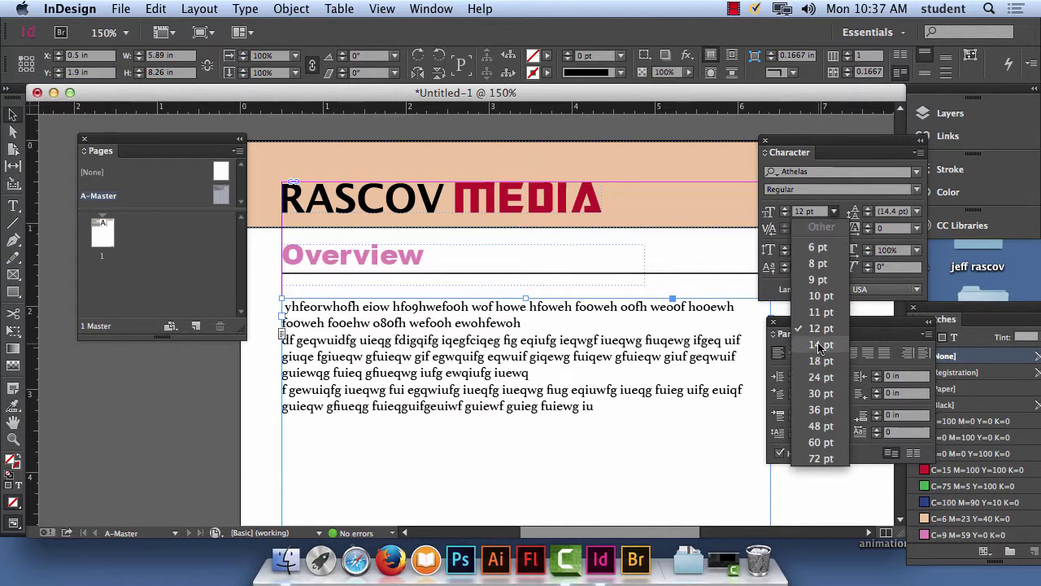
{"action": "left_click", "coordinate": [819, 345]}
{"action": "left_click", "coordinate": [834, 212]}
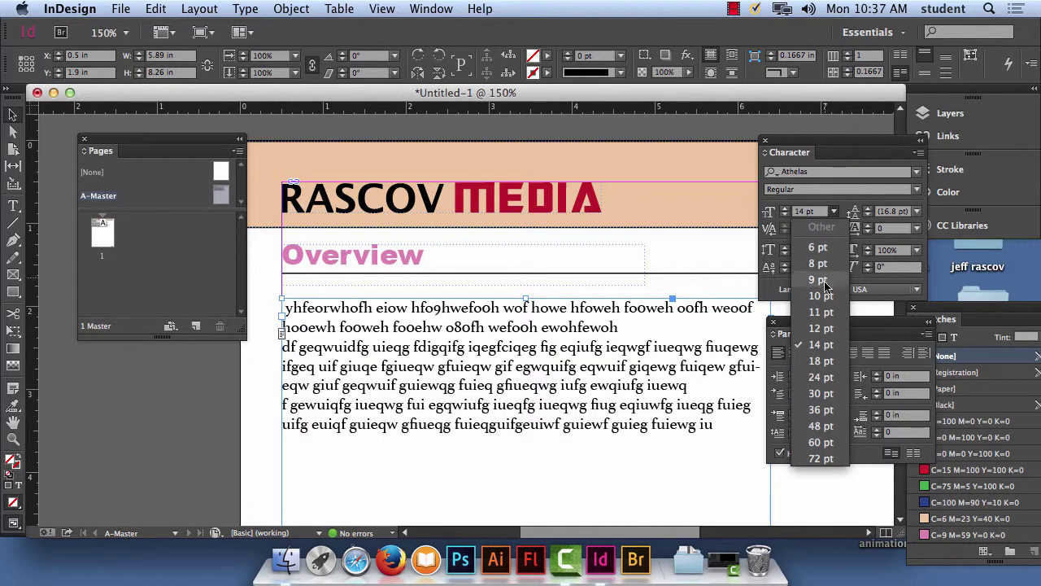
{"action": "left_click", "coordinate": [824, 329]}
Set the font size of the body text to 13 pt
{"action": "left_click", "coordinate": [833, 211]}
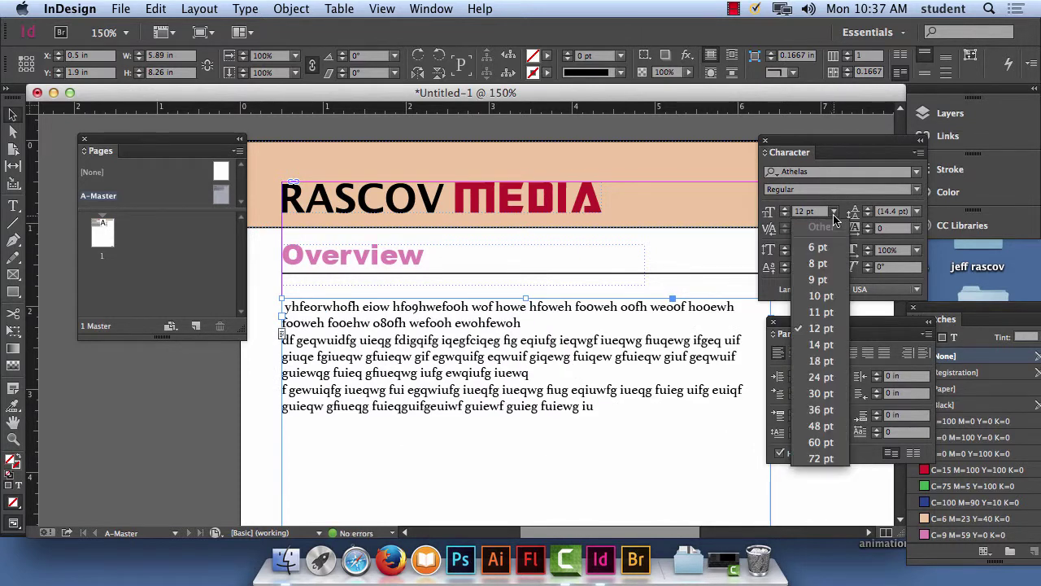
{"action": "left_click", "coordinate": [816, 215]}
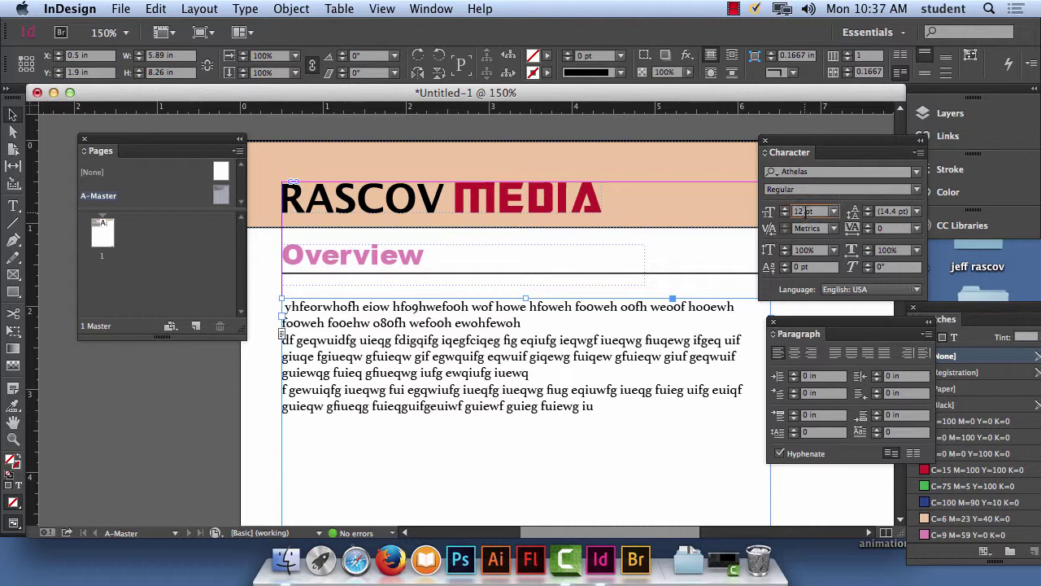
{"action": "double_click", "coordinate": [804, 211]}
{"action": "type", "text": "13"}
{"action": "key", "text": "Return"}
Set the leading of the body text to 17 pt
{"action": "double_click", "coordinate": [894, 212]}
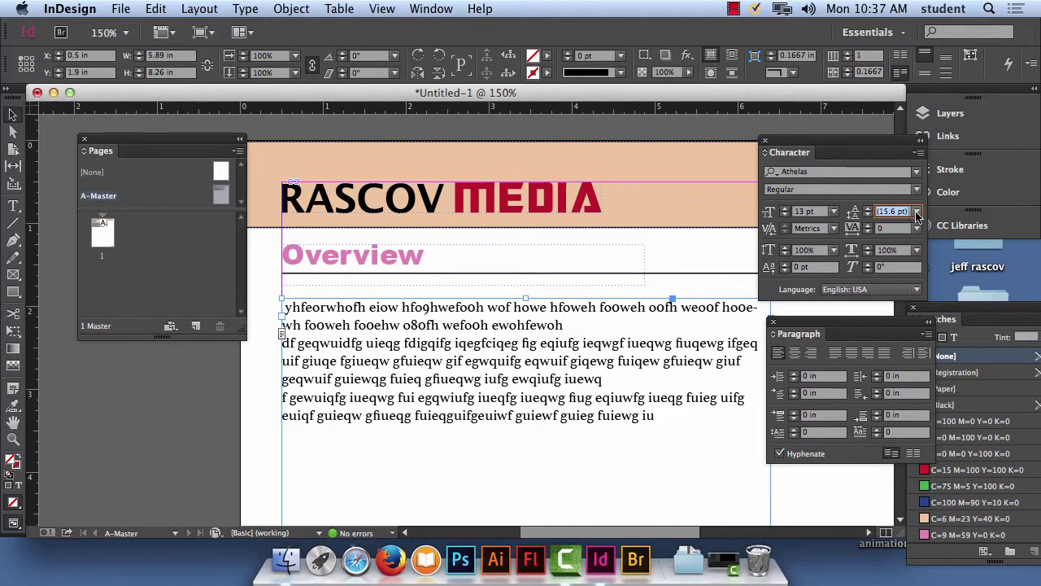
{"action": "left_click", "coordinate": [917, 213]}
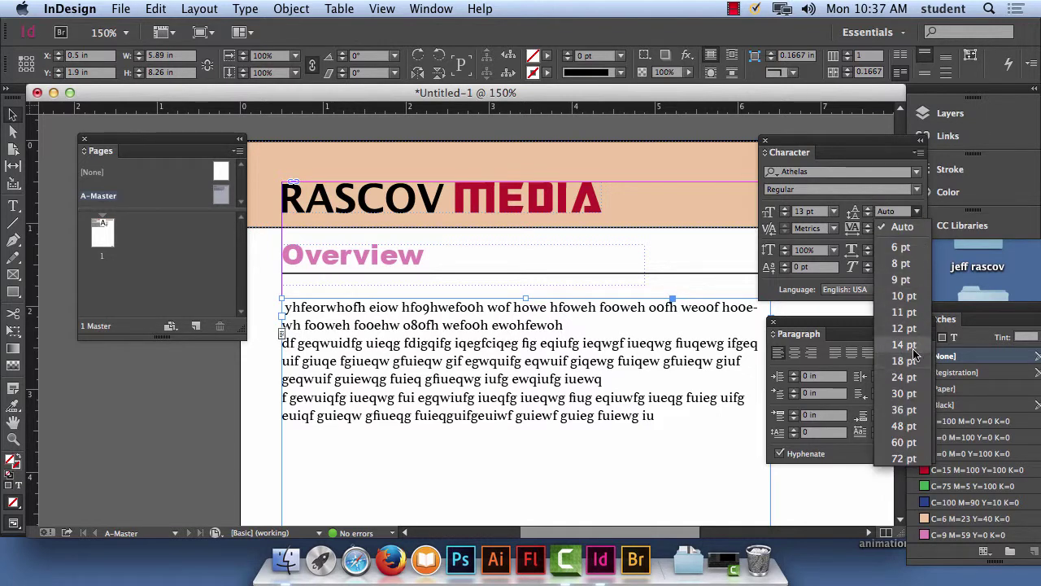
{"action": "left_click", "coordinate": [888, 224]}
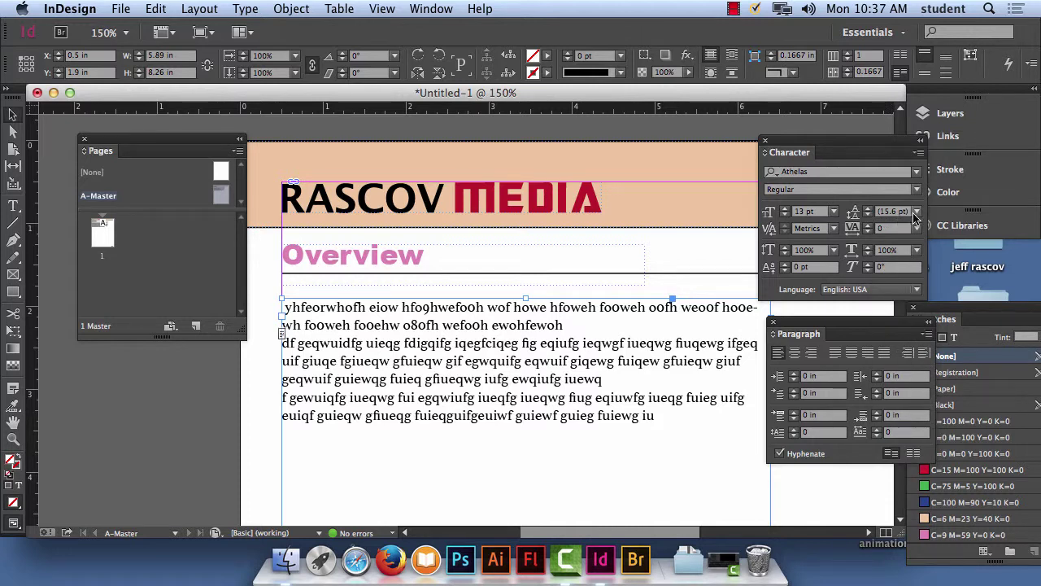
{"action": "left_click", "coordinate": [916, 212]}
{"action": "left_click", "coordinate": [899, 212]}
{"action": "type", "text": "17"}
{"action": "key", "text": "Return"}
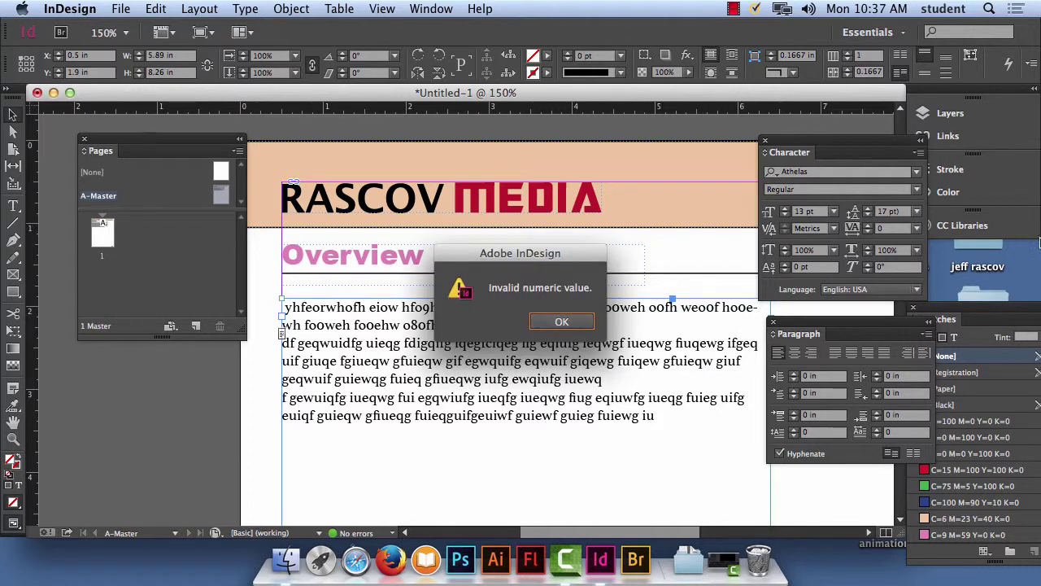
{"action": "left_click", "coordinate": [564, 321]}
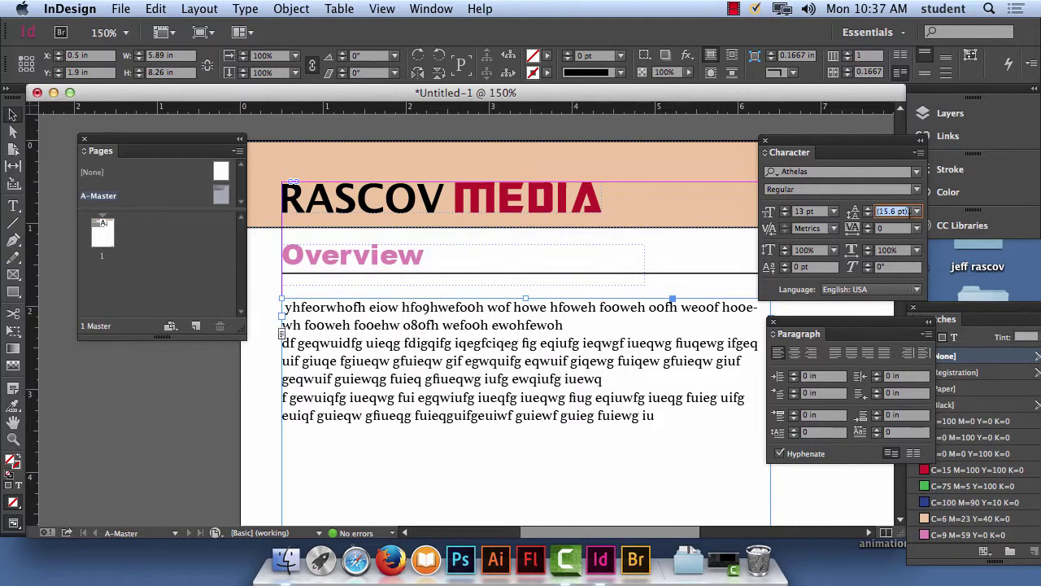
{"action": "type", "text": "17"}
{"action": "key", "text": "Tab"}
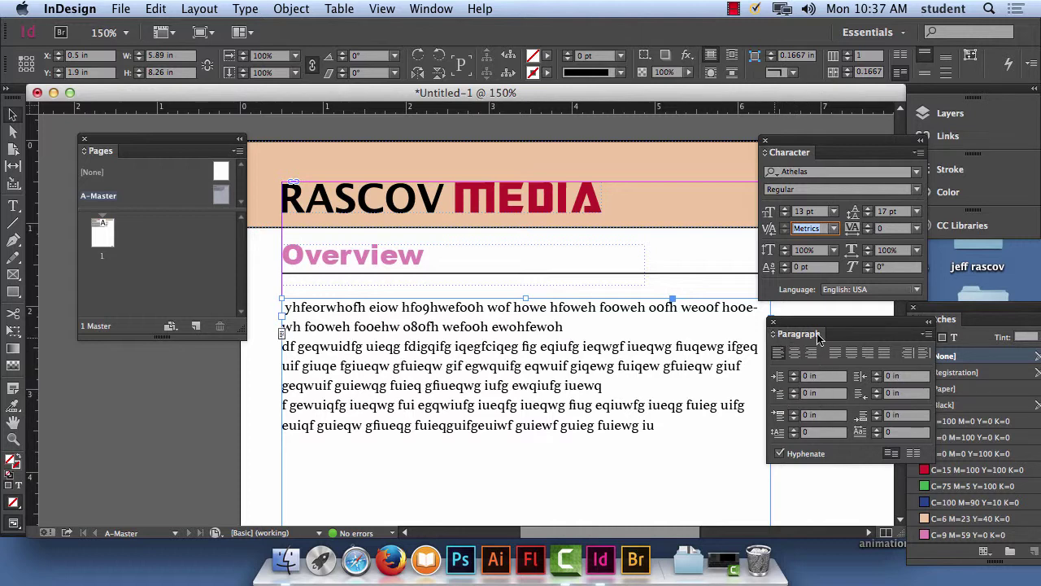
Try to lower the first-line indent of the body text to -0.0625 in
{"action": "left_click", "coordinate": [795, 397]}
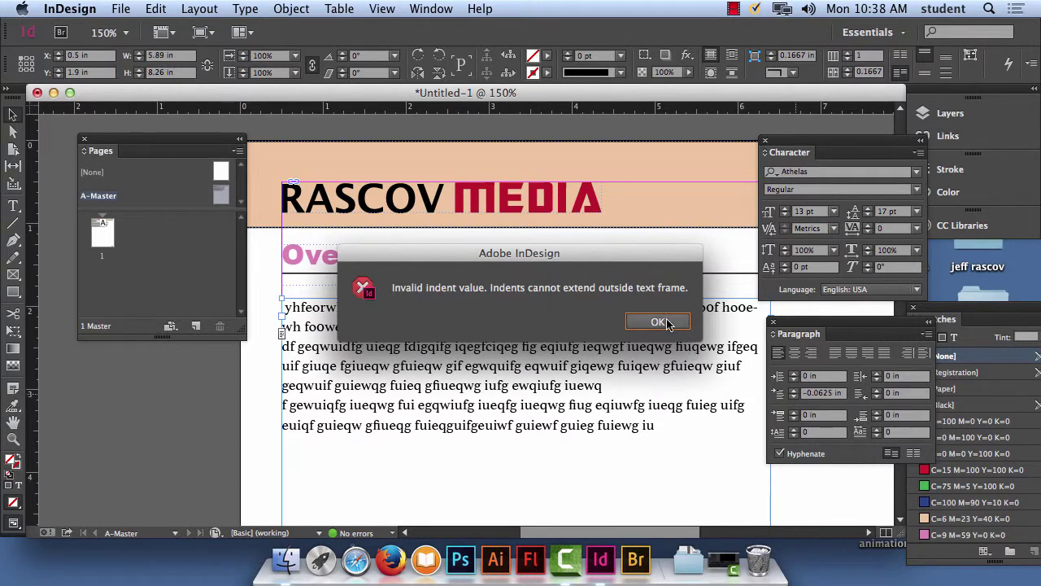
{"action": "key", "text": "Return"}
{"action": "left_click", "coordinate": [795, 399]}
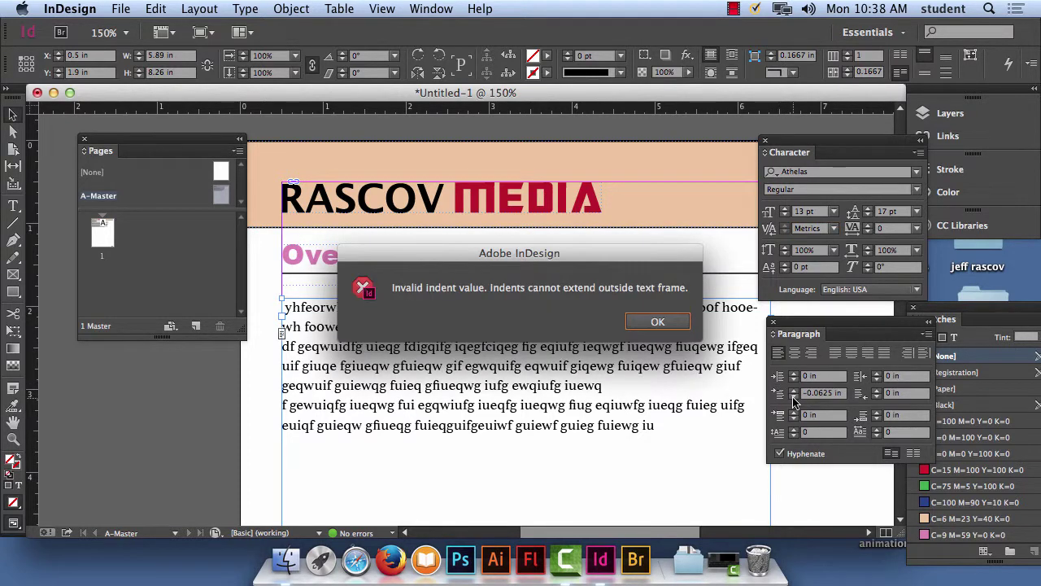
{"action": "left_click", "coordinate": [660, 323]}
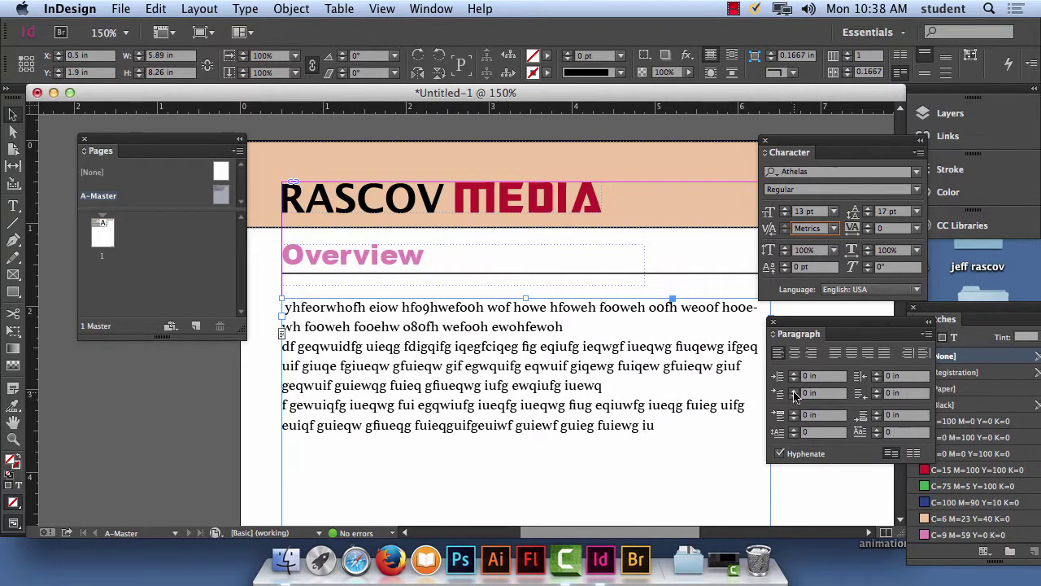
Set the first-line indent of the body paragraphs to 0.25 in and deselect the text frame
{"action": "left_click", "coordinate": [793, 392]}
{"action": "left_click", "coordinate": [794, 391]}
{"action": "left_click", "coordinate": [794, 391]}
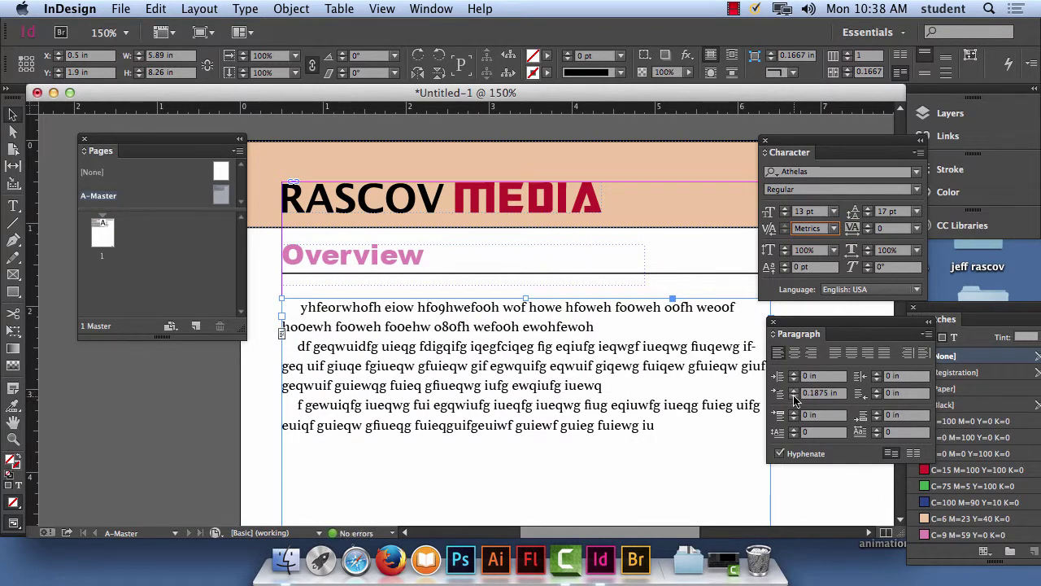
{"action": "left_click", "coordinate": [794, 398]}
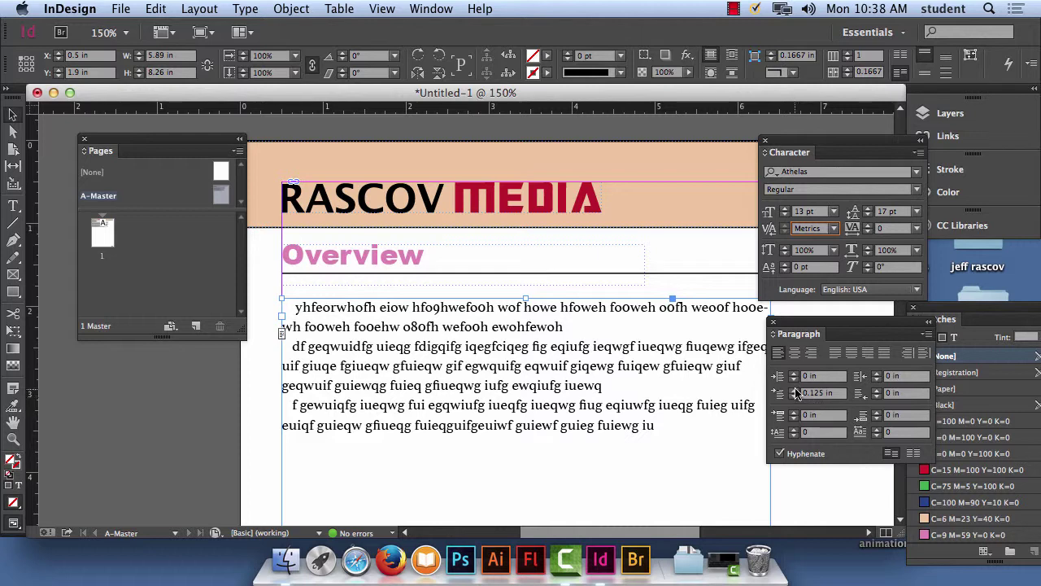
{"action": "left_click", "coordinate": [795, 391]}
{"action": "left_click", "coordinate": [794, 391]}
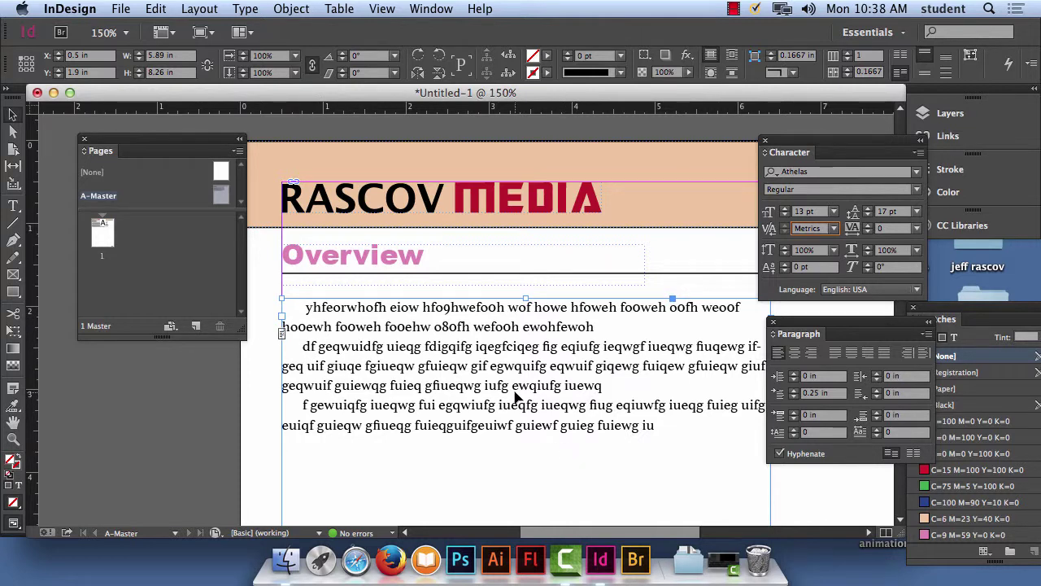
{"action": "left_click", "coordinate": [807, 479]}
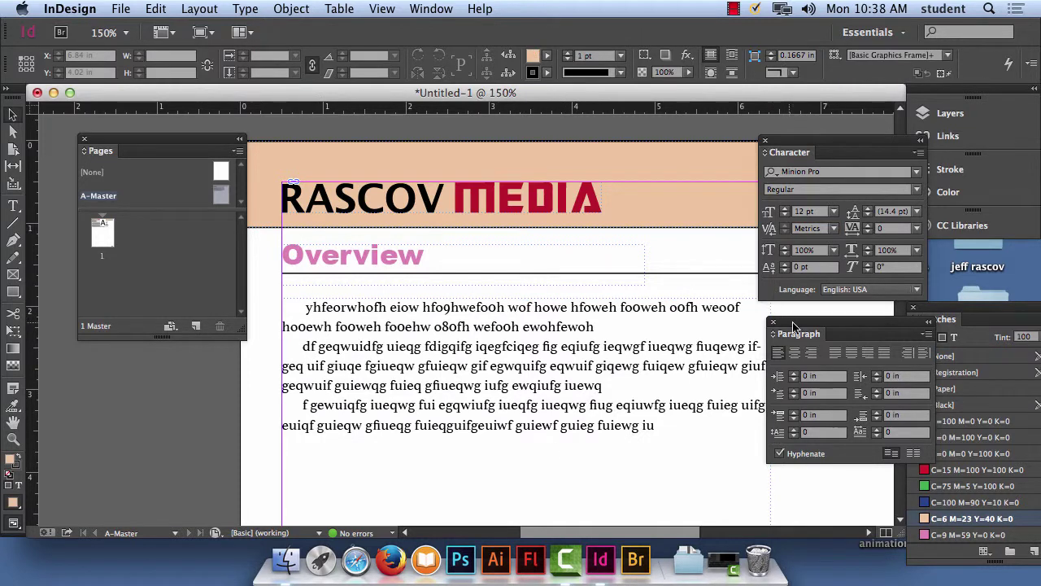
Move the Paragraph panel off the page and review the whole master page layout, finishing at 75% zoom
{"action": "left_click_drag", "start_coordinate": [795, 324], "coordinate": [874, 341]}
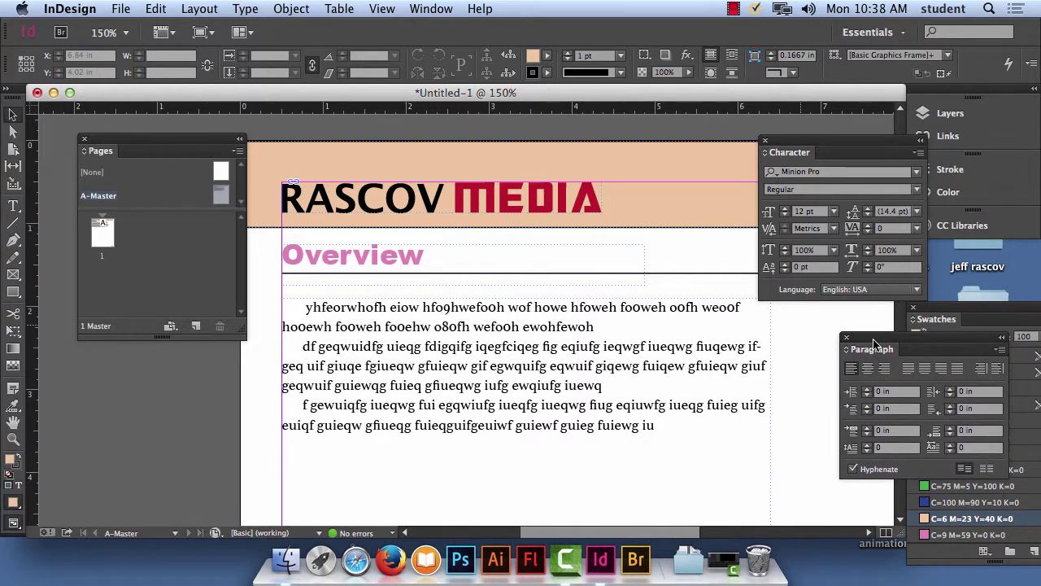
{"action": "key", "text": "super+minus"}
{"action": "key", "text": "super+minus"}
{"action": "key", "text": "super+minus"}
{"action": "key", "text": "super+minus"}
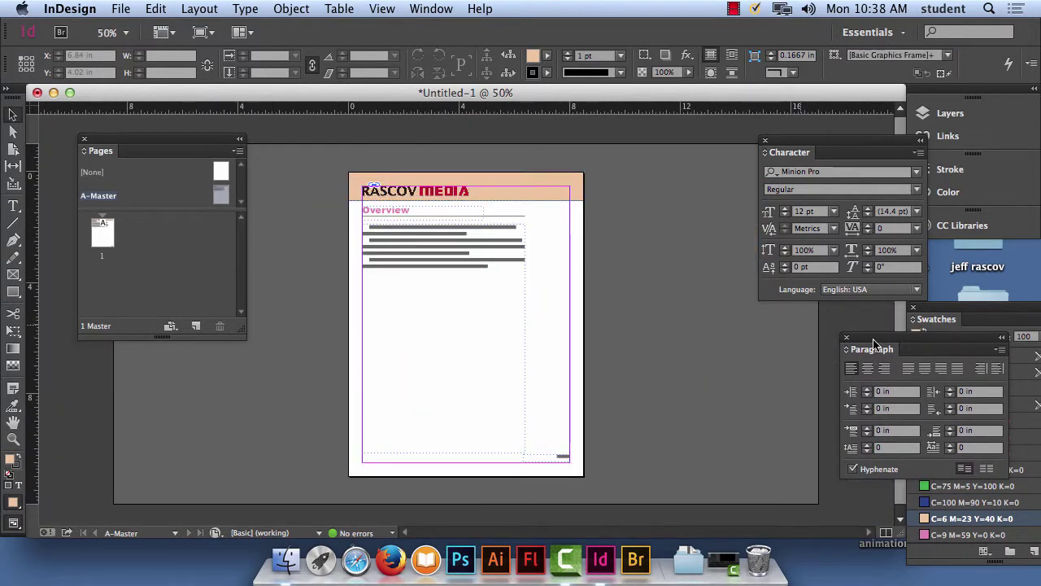
{"action": "key", "text": "super+equal"}
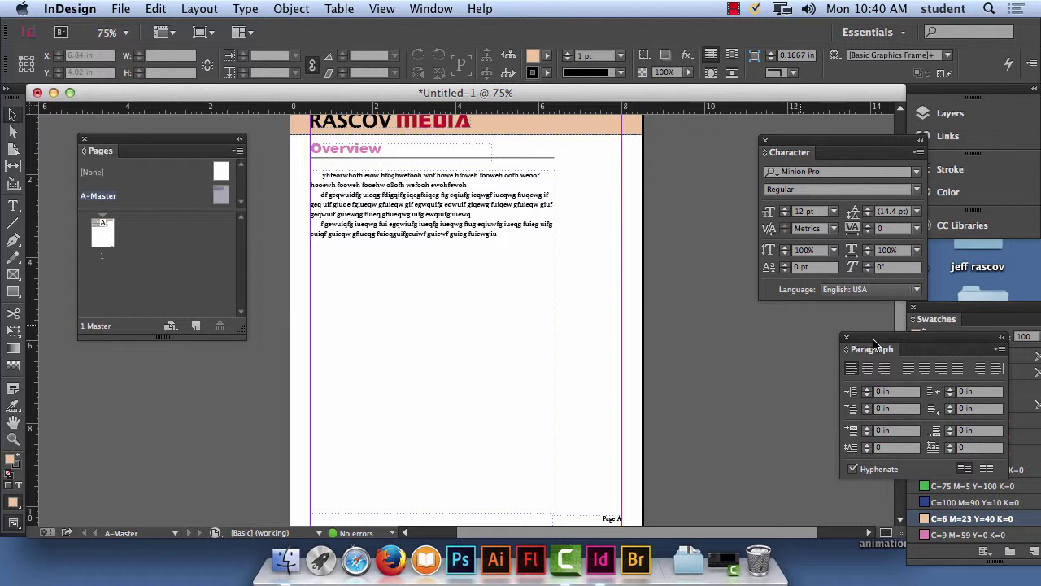
Delete the body text and the "Overview" heading text on the master page, keeping both text frames empty
{"action": "double_click", "coordinate": [498, 232]}
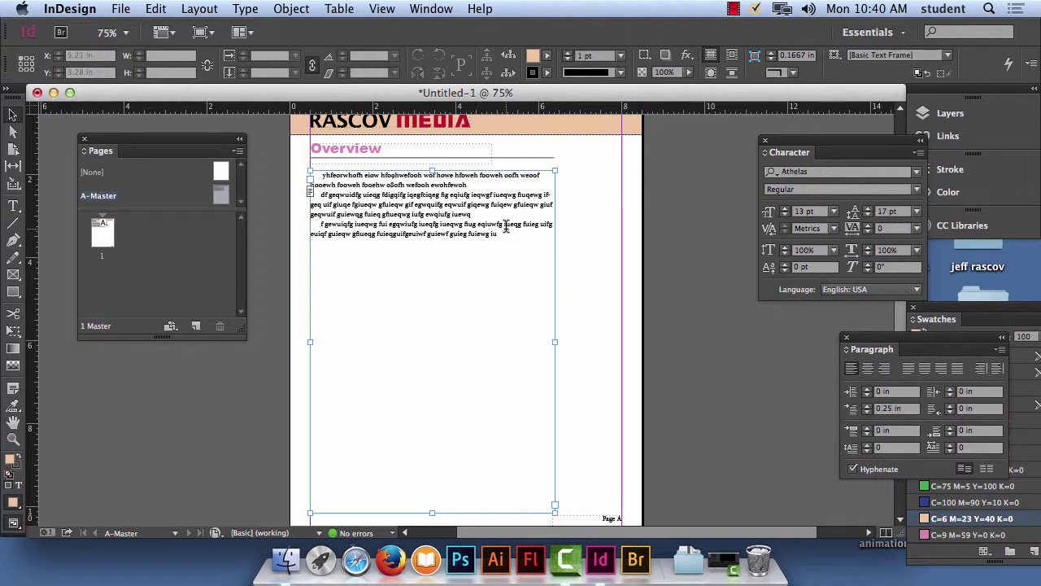
{"action": "key", "text": "super+a"}
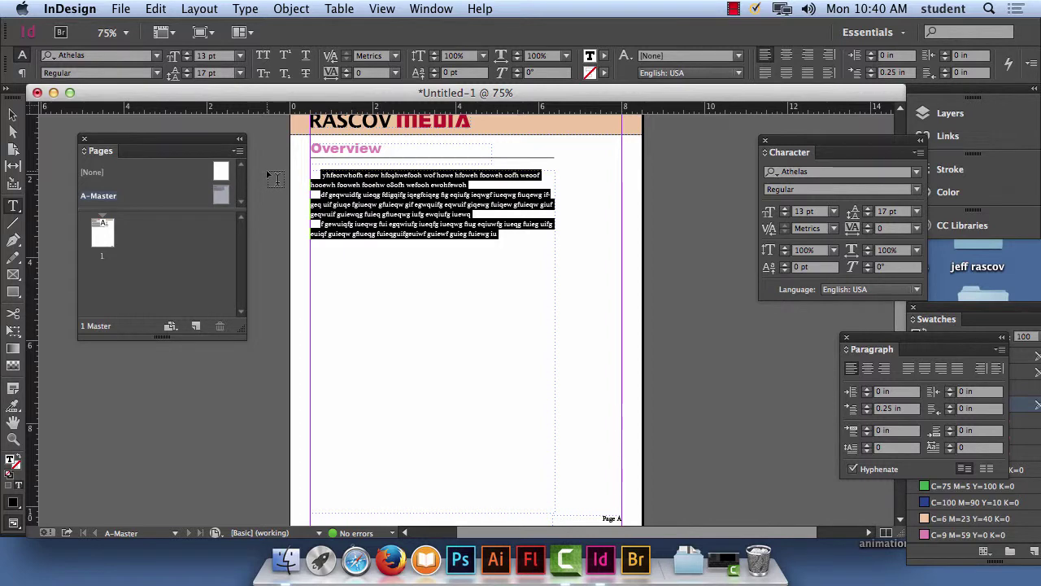
{"action": "key", "text": "BackSpace"}
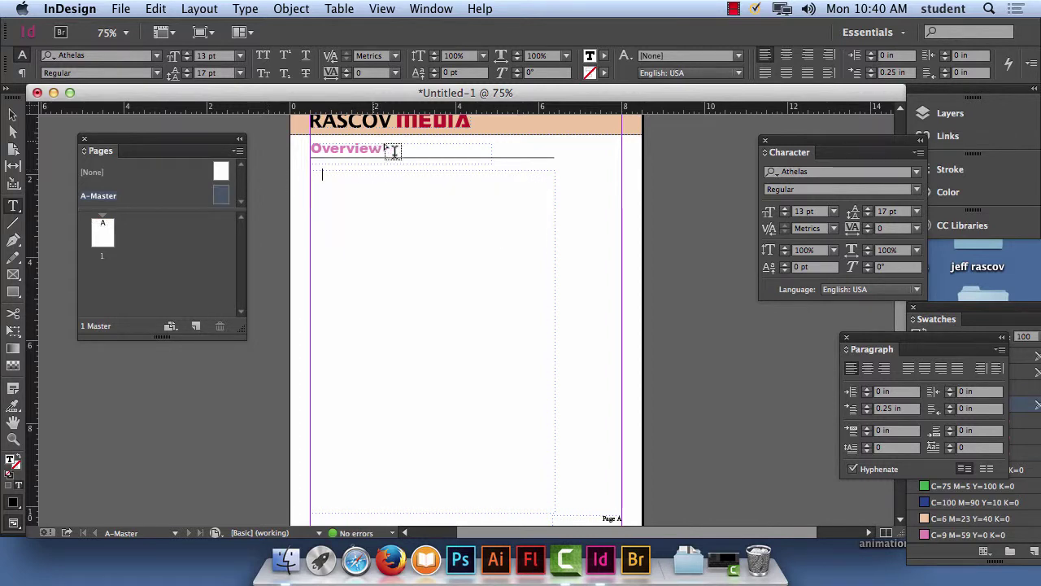
{"action": "left_click_drag", "start_coordinate": [385, 144], "coordinate": [310, 147]}
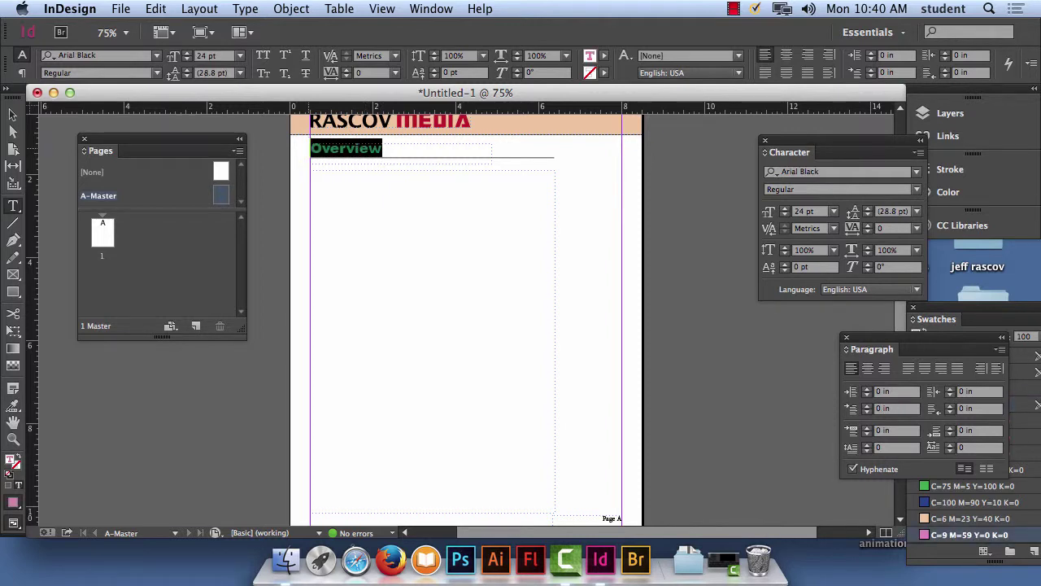
{"action": "key", "text": "BackSpace"}
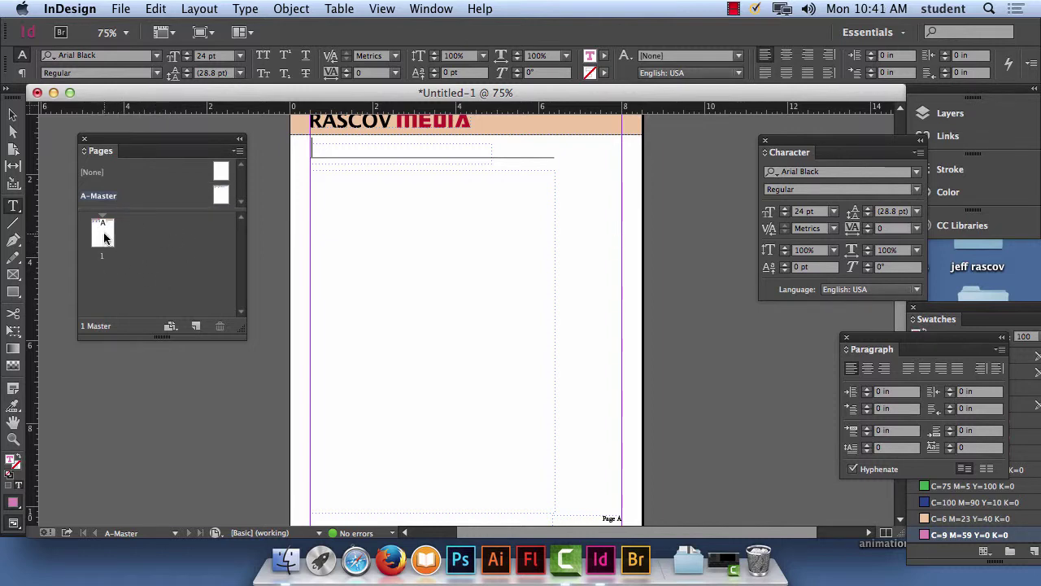
Open page 1 and try to edit the empty heading text frame inherited from the master page
{"action": "left_click", "coordinate": [104, 236], "text": "alt"}
{"action": "double_click", "coordinate": [104, 232]}
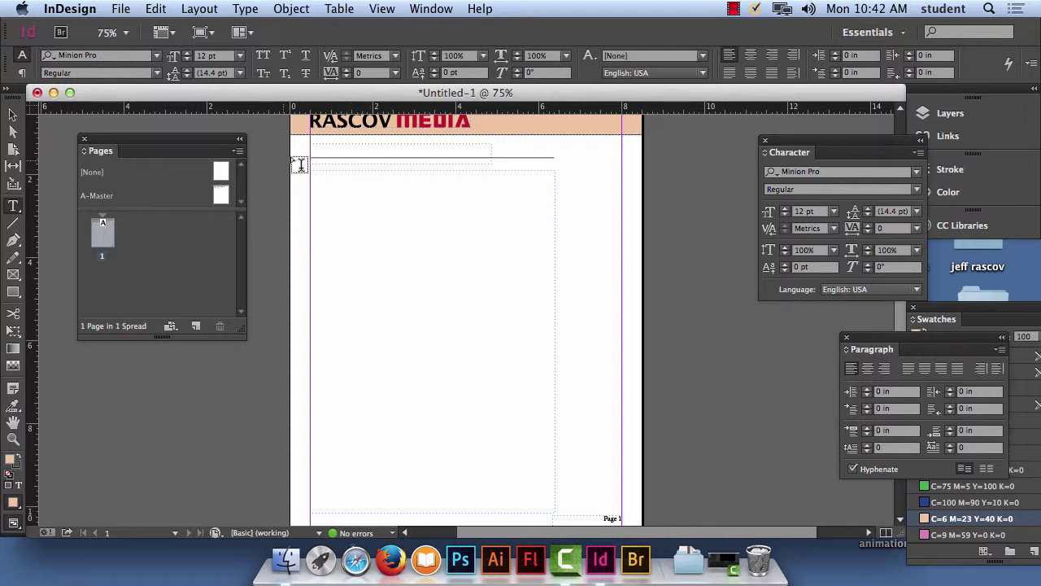
{"action": "left_click", "coordinate": [323, 150]}
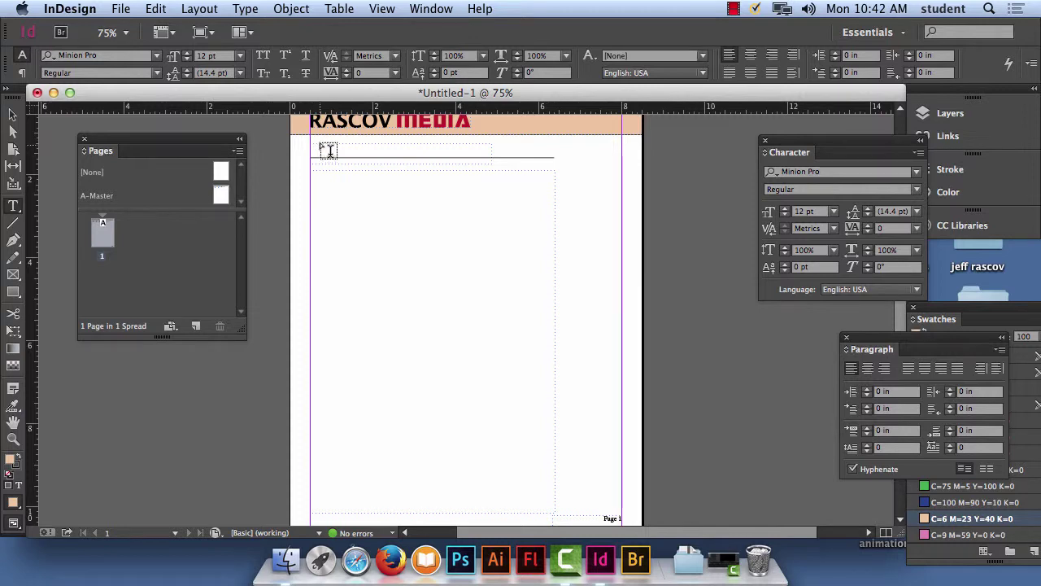
{"action": "left_click", "coordinate": [15, 116]}
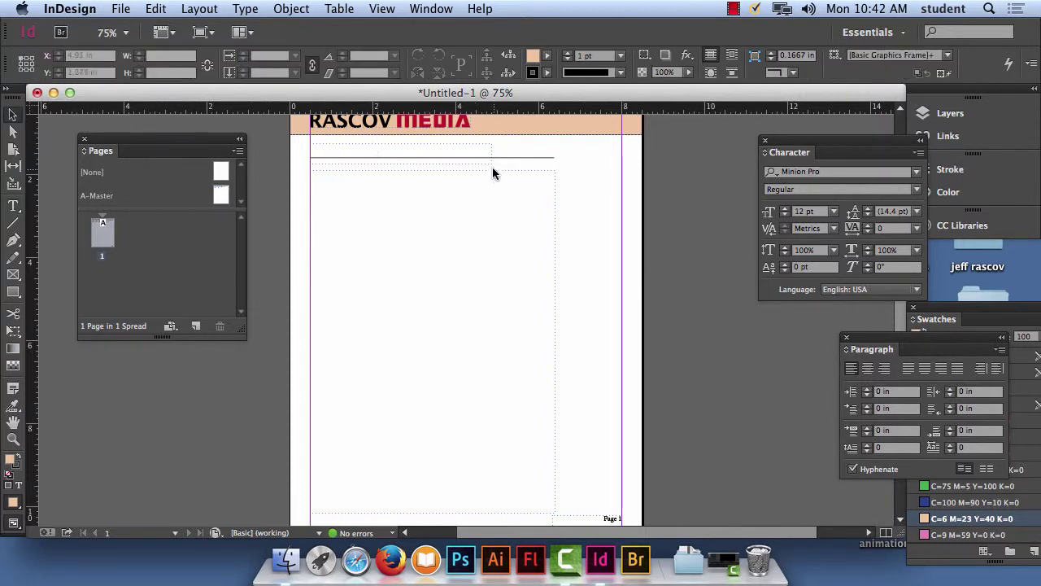
{"action": "left_click", "coordinate": [13, 206]}
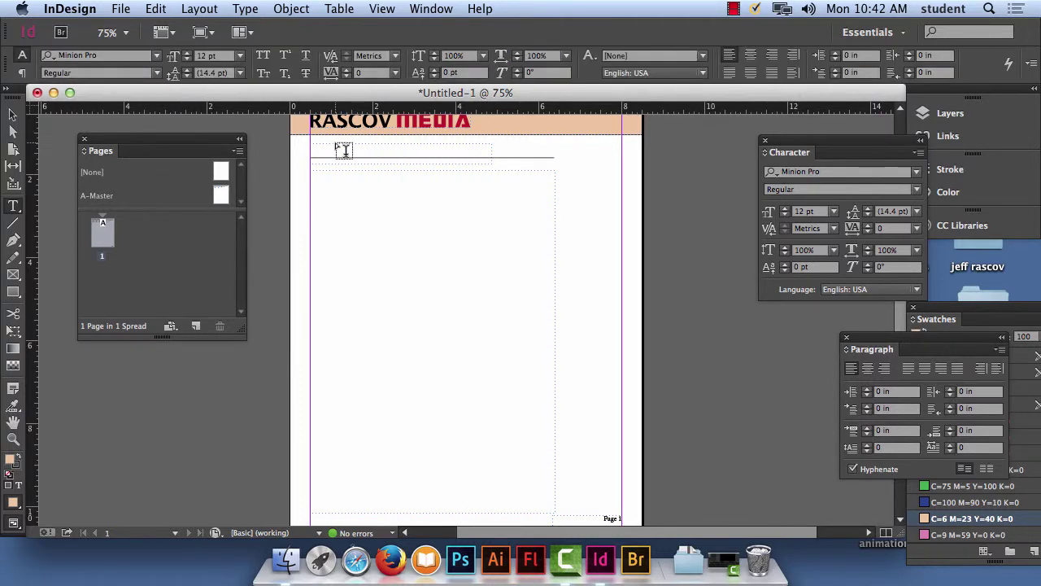
{"action": "key", "text": "i"}
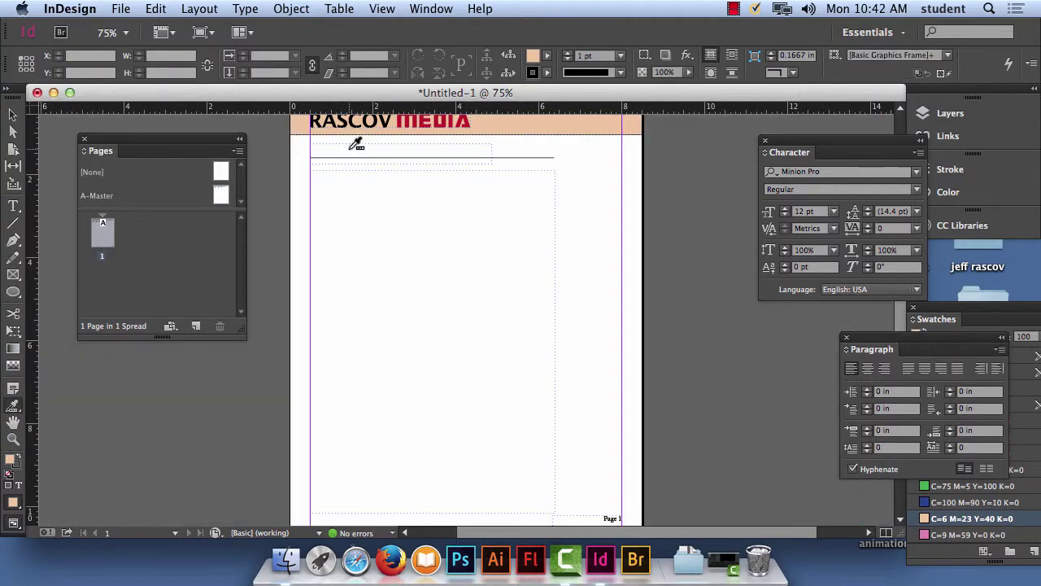
{"action": "key", "text": "super+="}
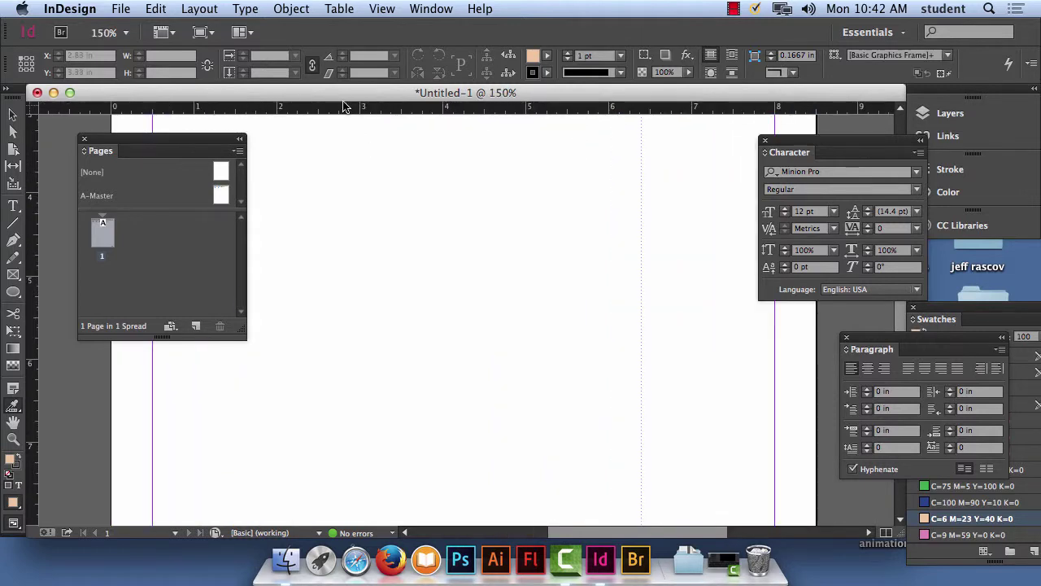
{"action": "left_click_drag", "start_coordinate": [465, 330], "coordinate": [525, 510]}
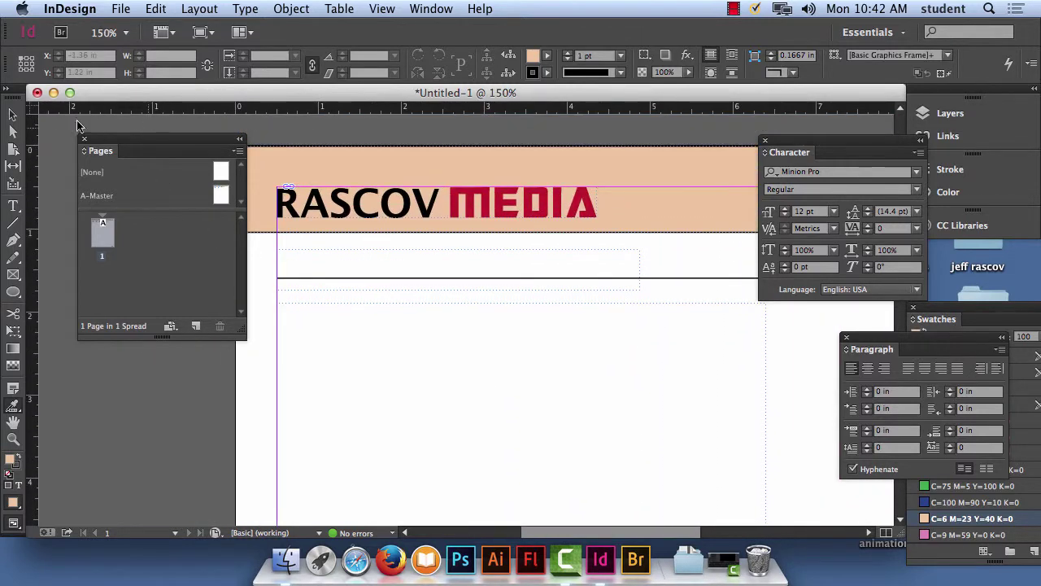
{"action": "left_click", "coordinate": [13, 205]}
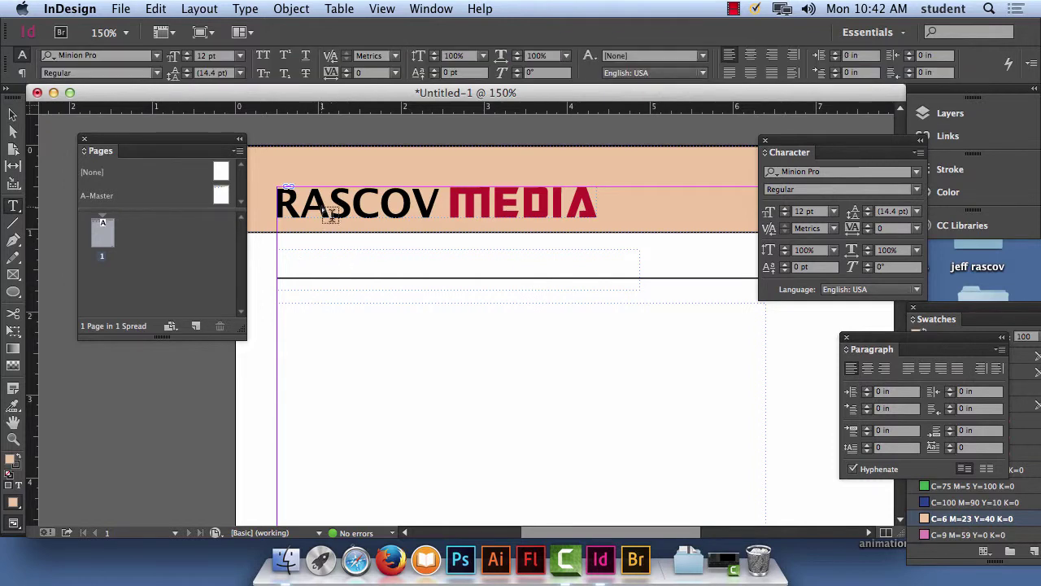
{"action": "left_click", "coordinate": [12, 114]}
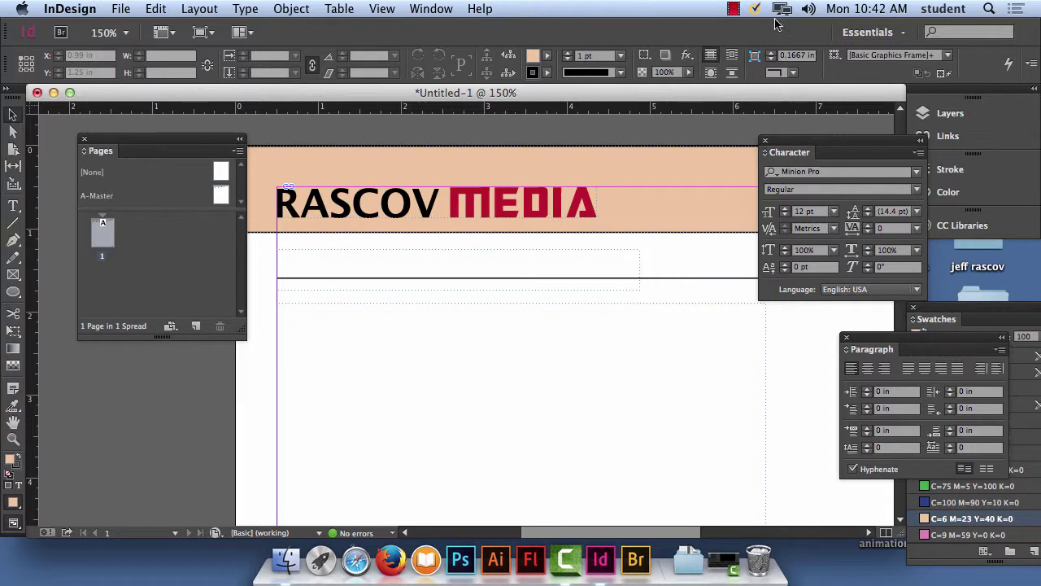
{"action": "left_click", "coordinate": [736, 8]}
{"action": "left_click", "coordinate": [745, 44]}
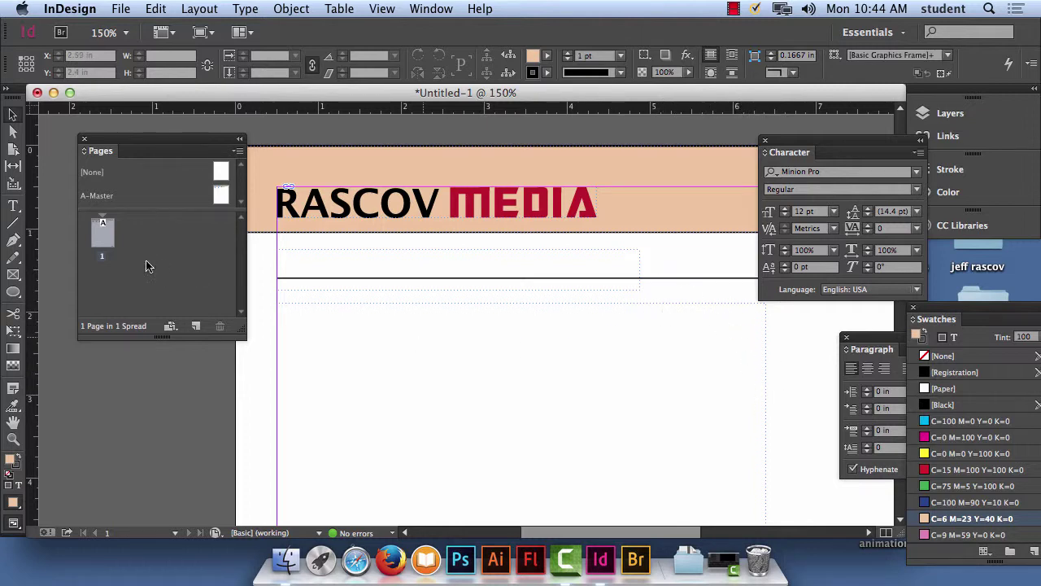
Open A-Master and cut the empty heading and body text frames together
{"action": "double_click", "coordinate": [103, 196]}
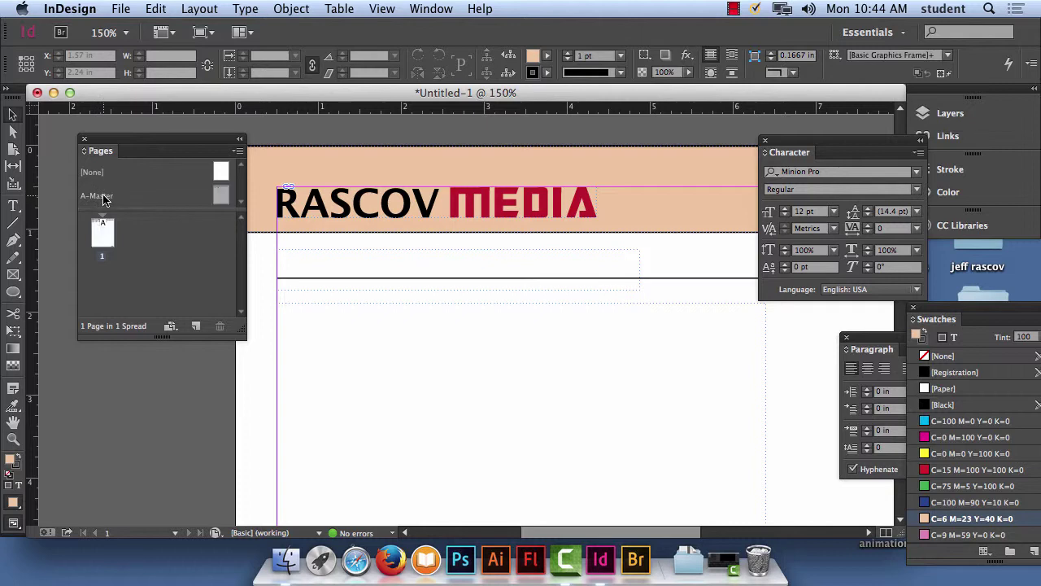
{"action": "left_click", "coordinate": [597, 255]}
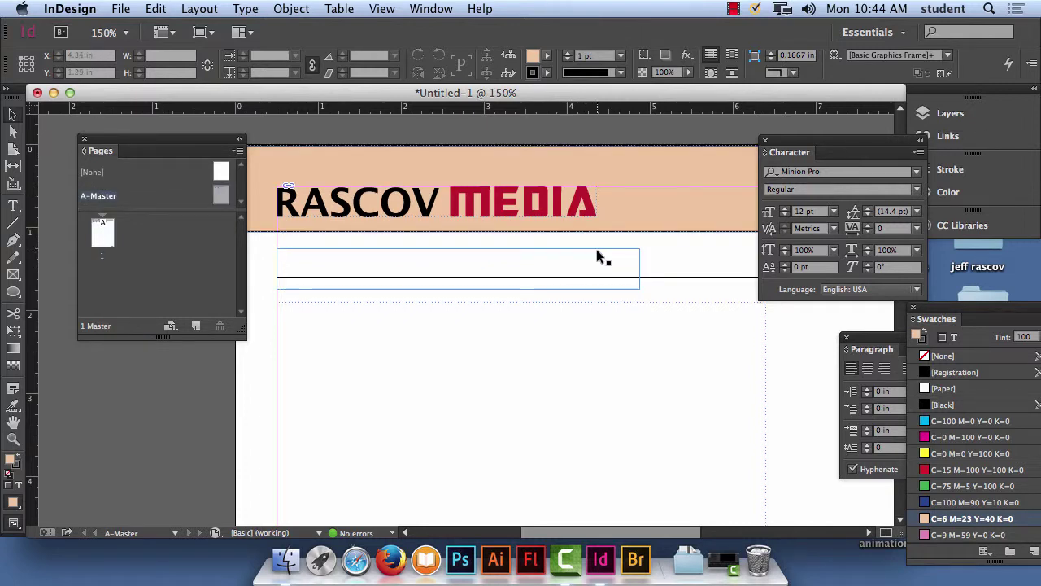
{"action": "left_click", "coordinate": [714, 303], "text": "shift"}
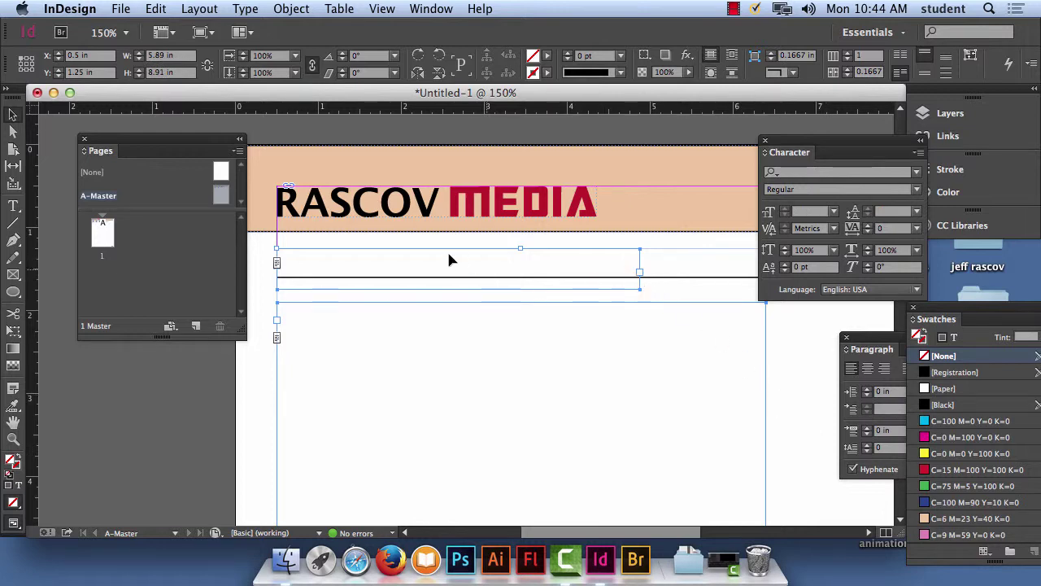
{"action": "left_click", "coordinate": [541, 319]}
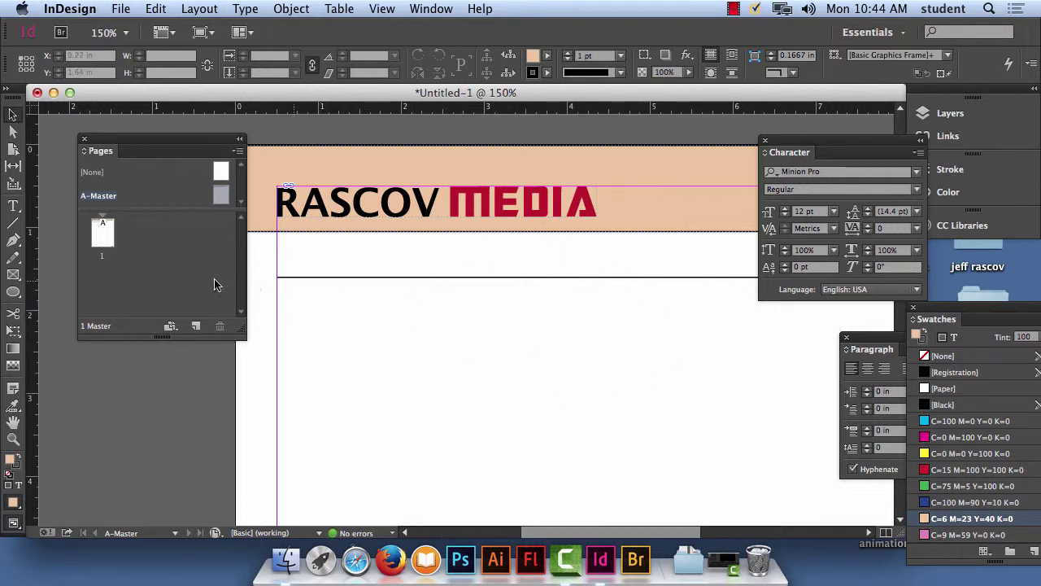
Paste the cut heading and body text frames in place on page 1
{"action": "left_click_drag", "start_coordinate": [106, 236], "coordinate": [104, 238]}
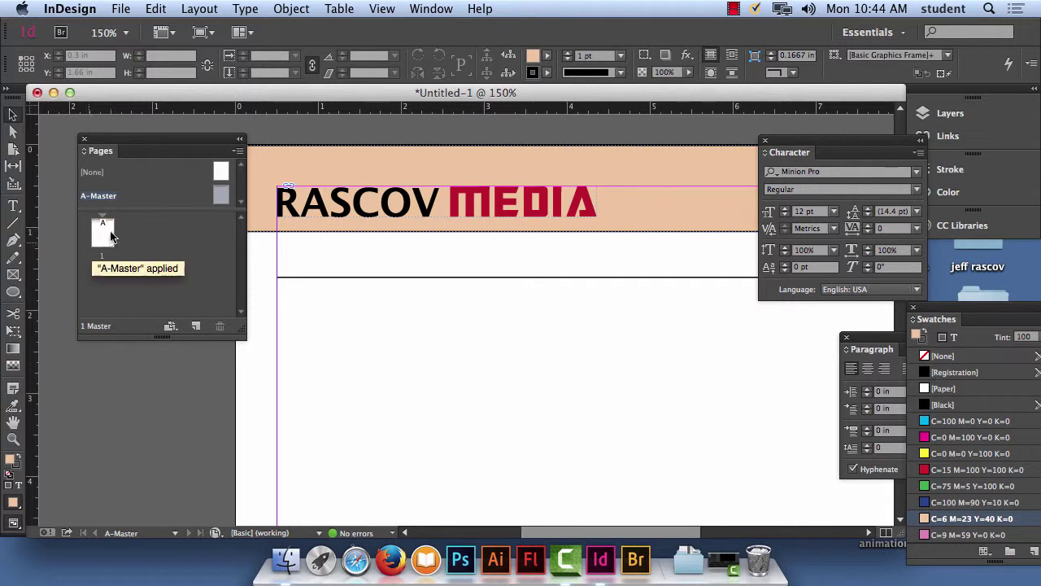
{"action": "left_click", "coordinate": [98, 236]}
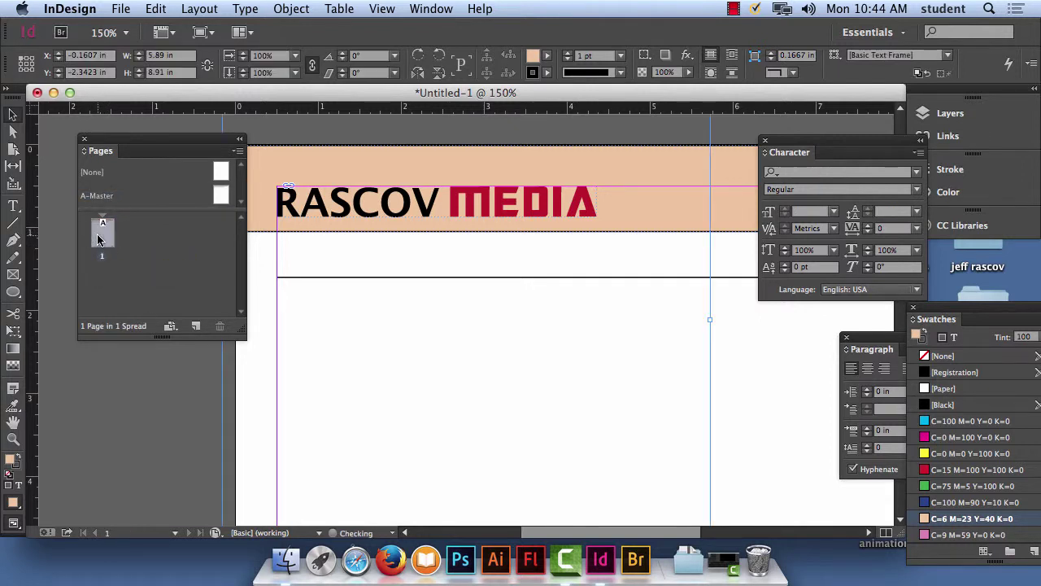
{"action": "key", "text": "super+a"}
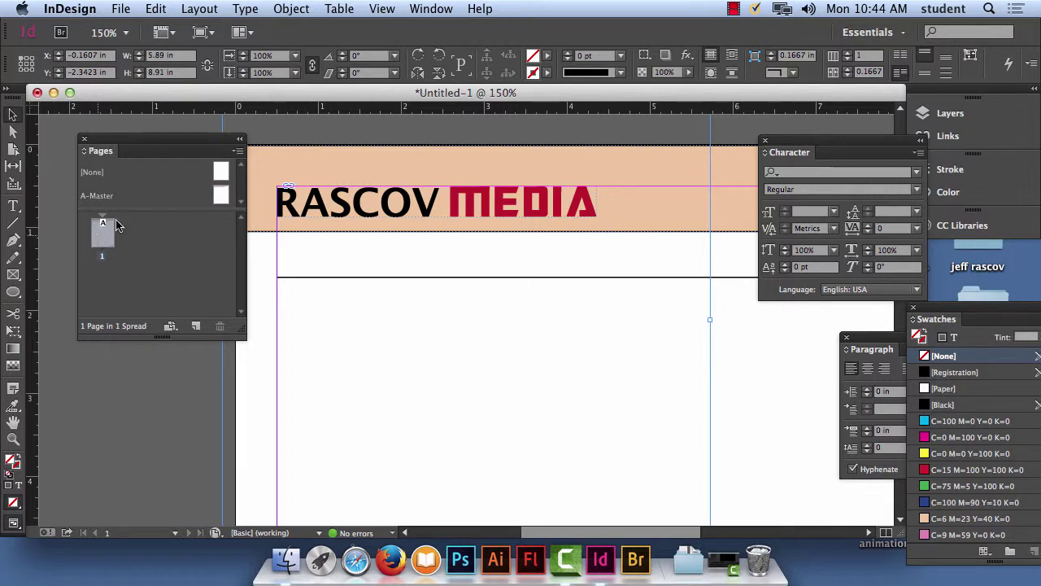
{"action": "left_click", "coordinate": [156, 9]}
{"action": "key", "text": "shift+super+a"}
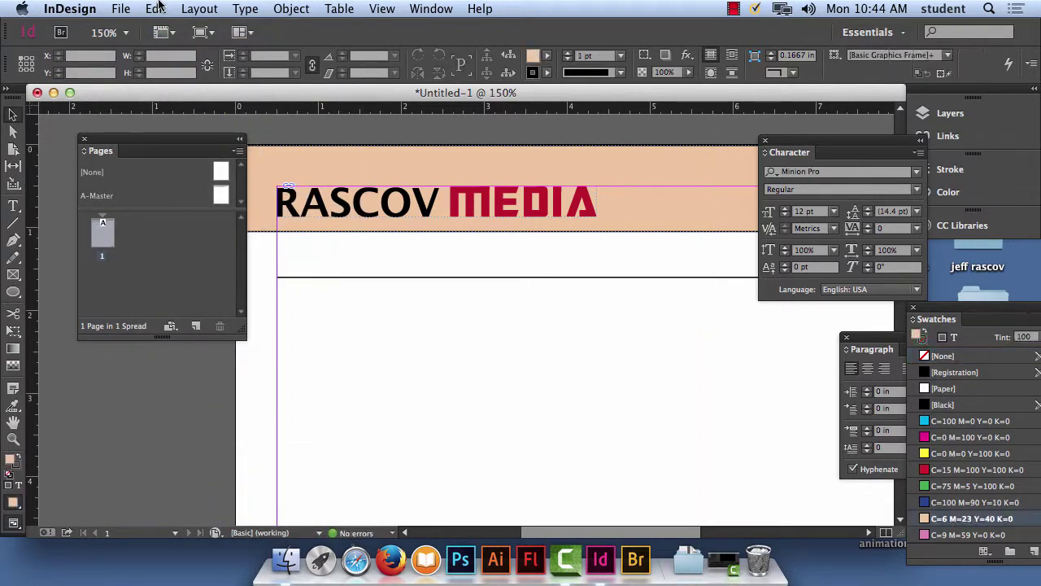
{"action": "left_click", "coordinate": [157, 8]}
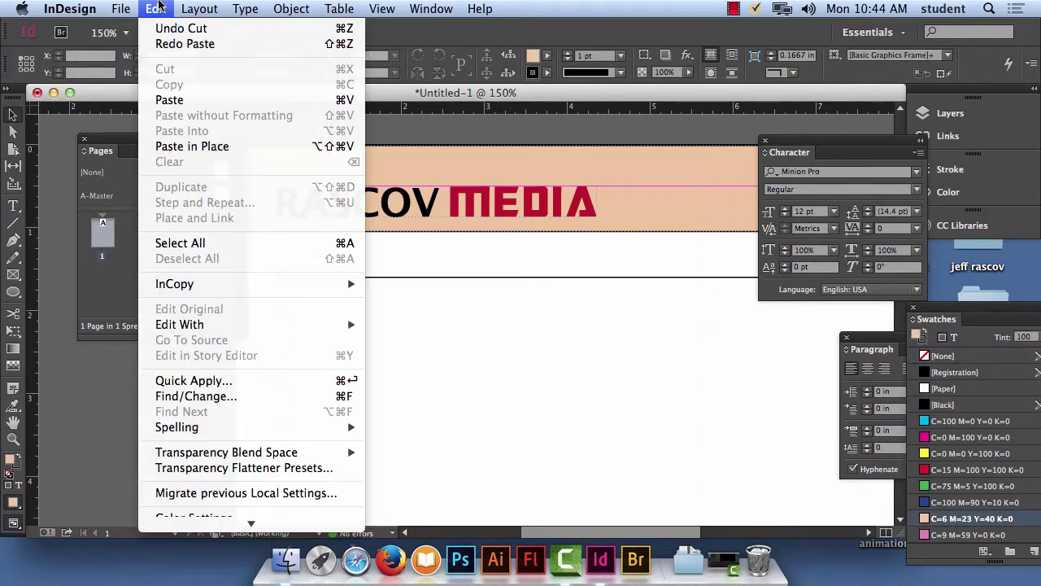
{"action": "left_click", "coordinate": [184, 148]}
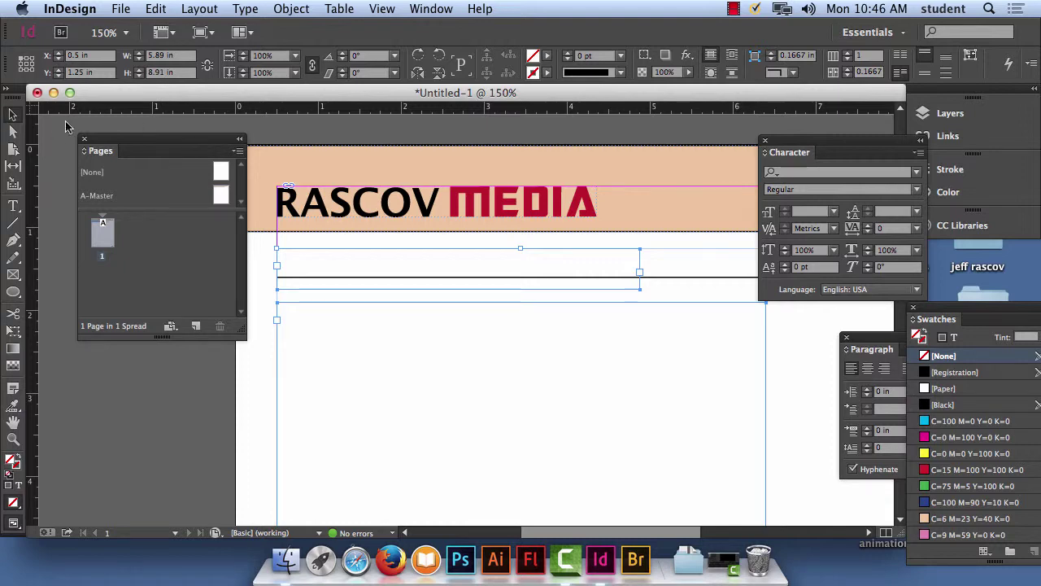
Enter the heading "OverView" in the heading text frame on page 1
{"action": "double_click", "coordinate": [292, 259]}
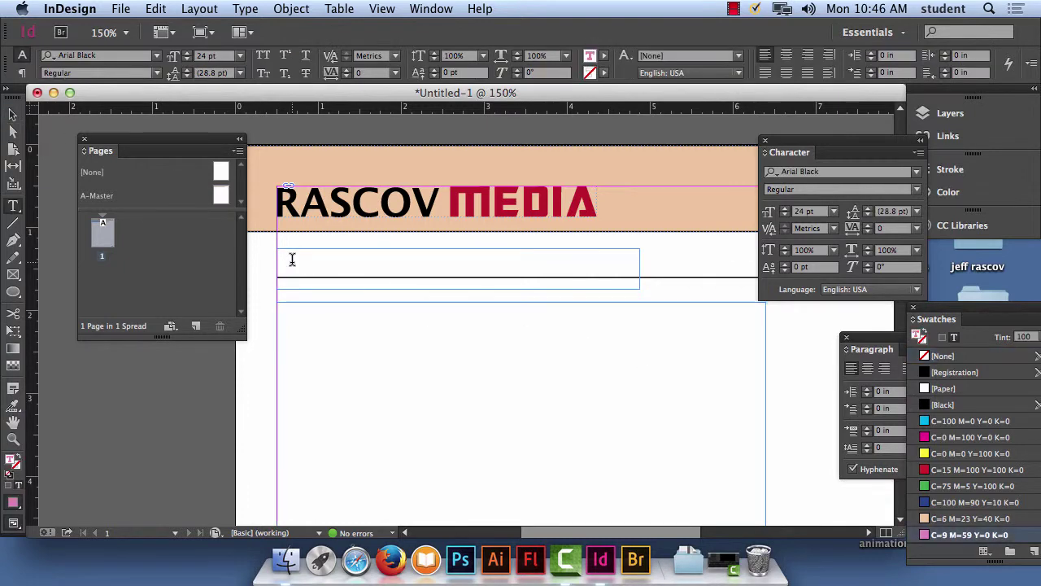
{"action": "type", "text": "O"}
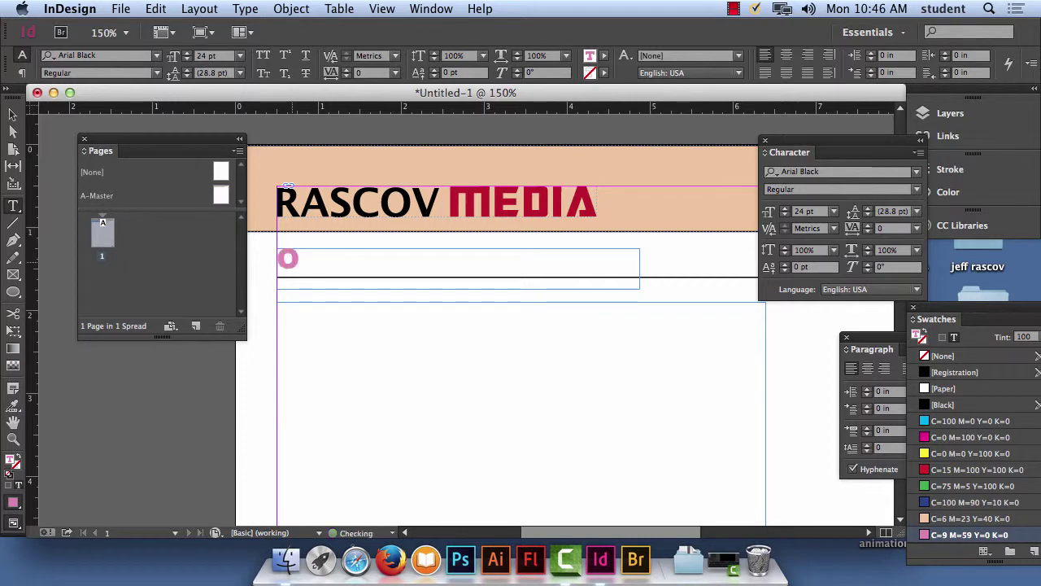
{"action": "type", "text": "verView"}
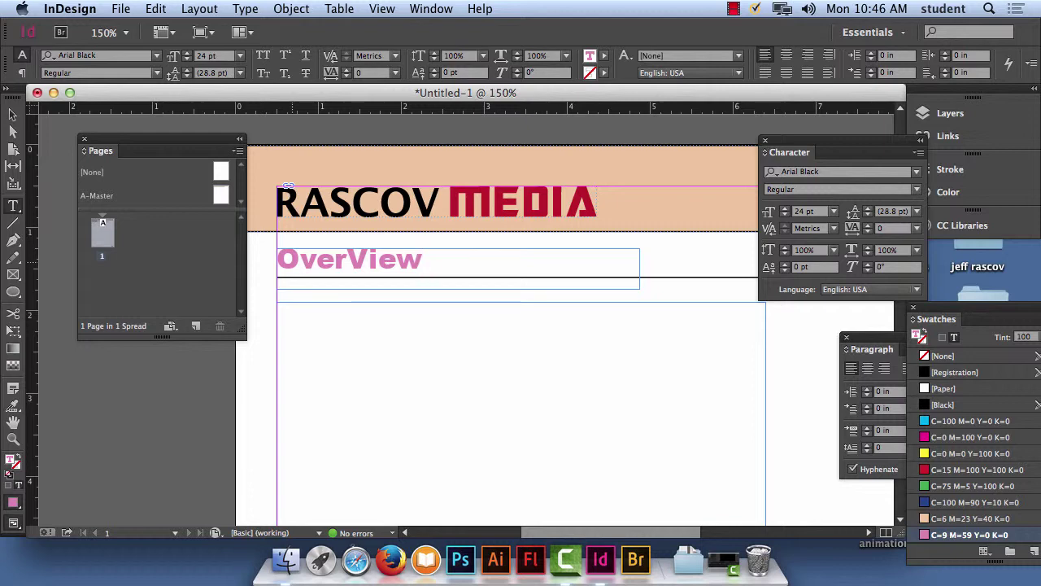
Check the master page, return to page 1 and fill its body text frame with three lines of random placeholder text
{"action": "double_click", "coordinate": [98, 195]}
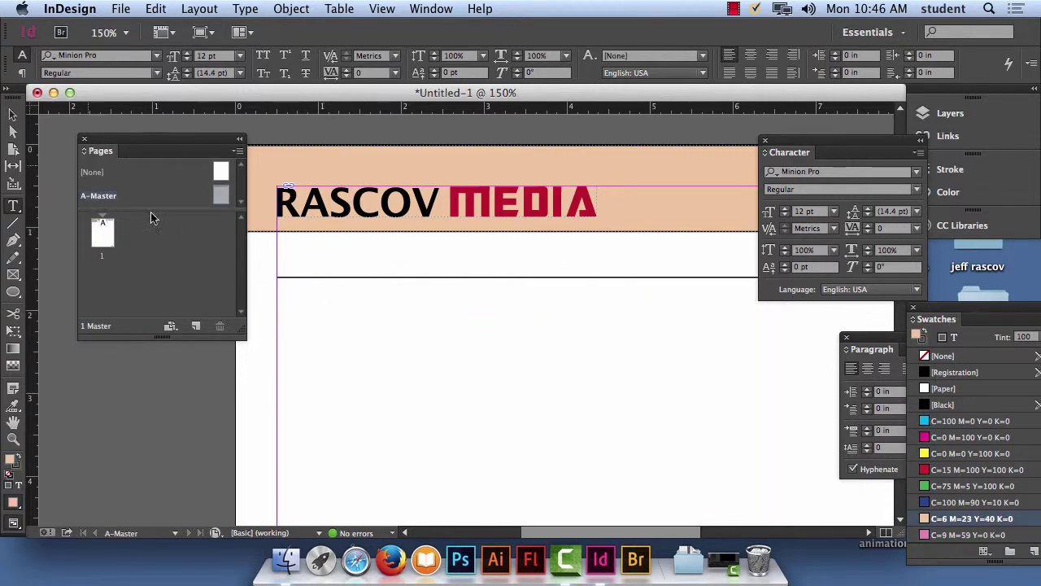
{"action": "double_click", "coordinate": [102, 234]}
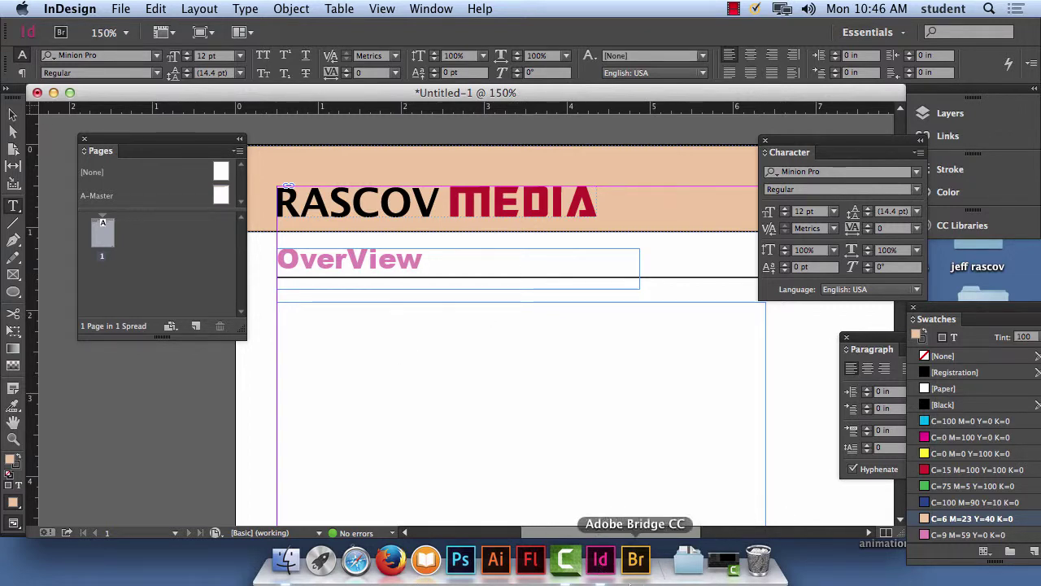
{"action": "left_click", "coordinate": [383, 329]}
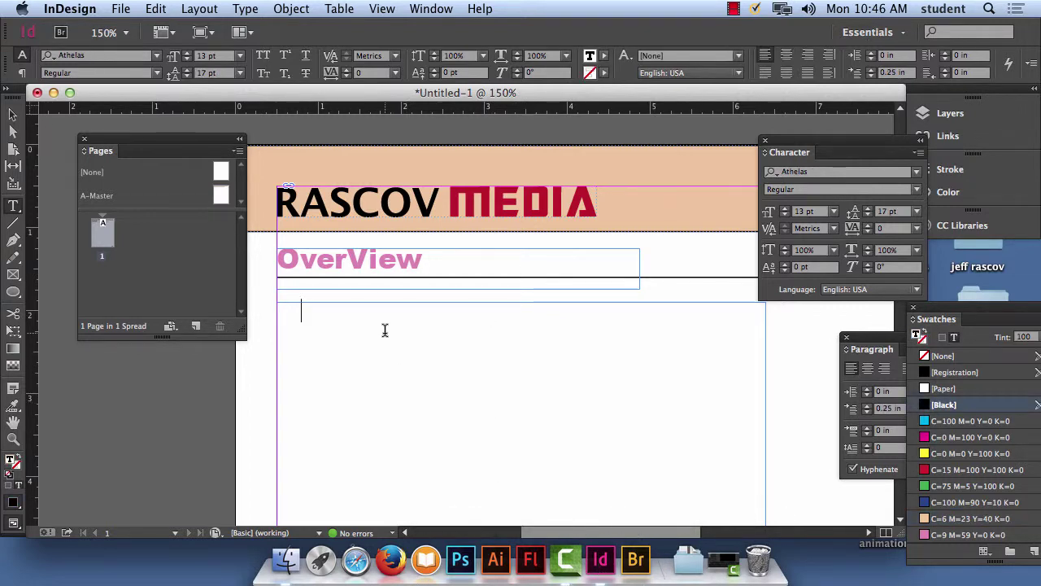
{"action": "type", "text": "fghor8h fgo;erwh o;gfhrewo;qh g;hgh reow;h go9erw"}
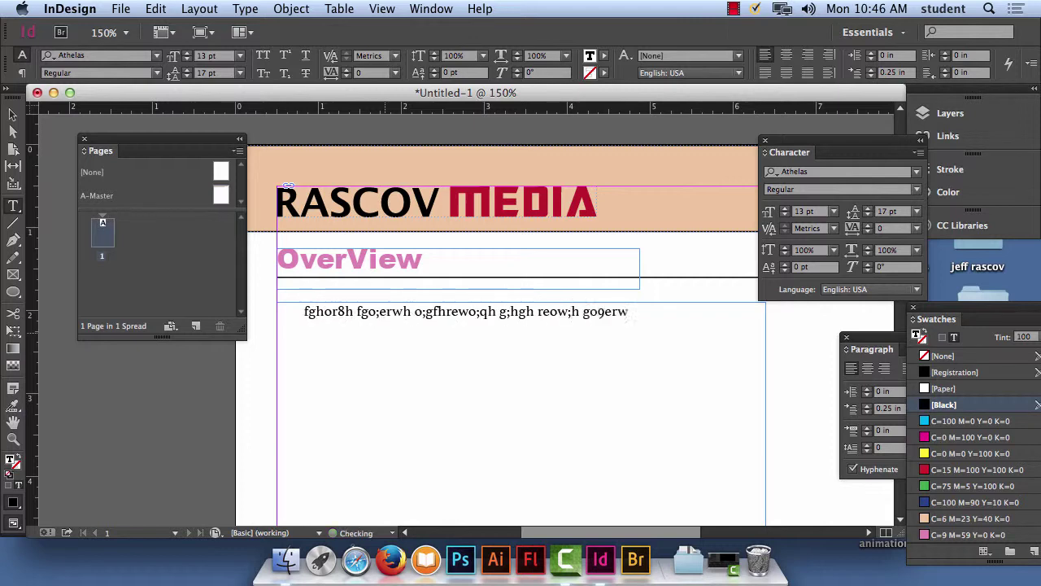
{"action": "type", "text": " hgp89 hgpr9 hgr9eh go9 hrwep ;hgrewo; hgo;erwh go;rh o;g hrew"}
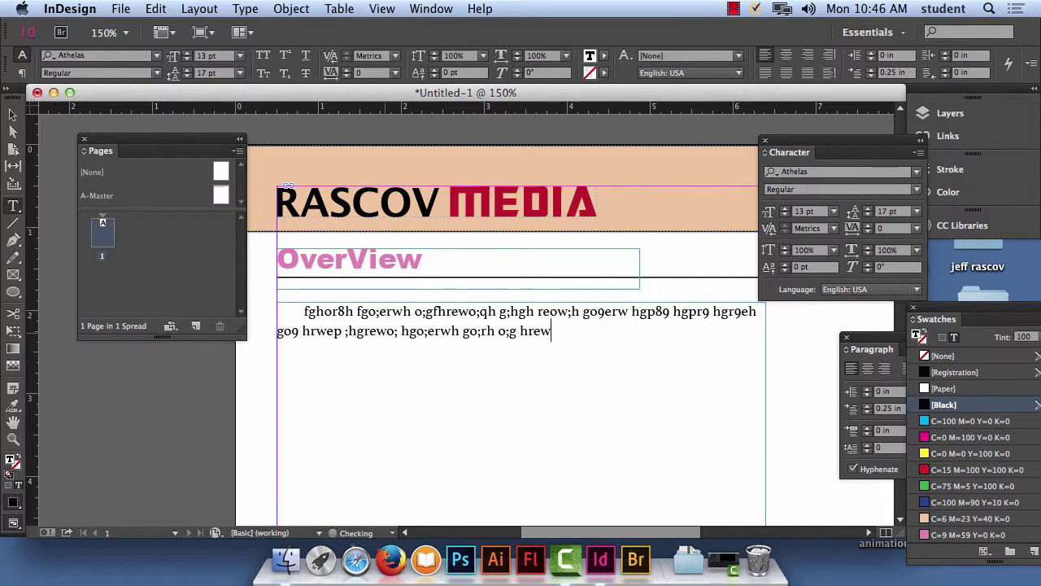
{"action": "type", "text": "o;h go;rewh go;hrewo gheorw hgerw;h greh go0 reho;g h"}
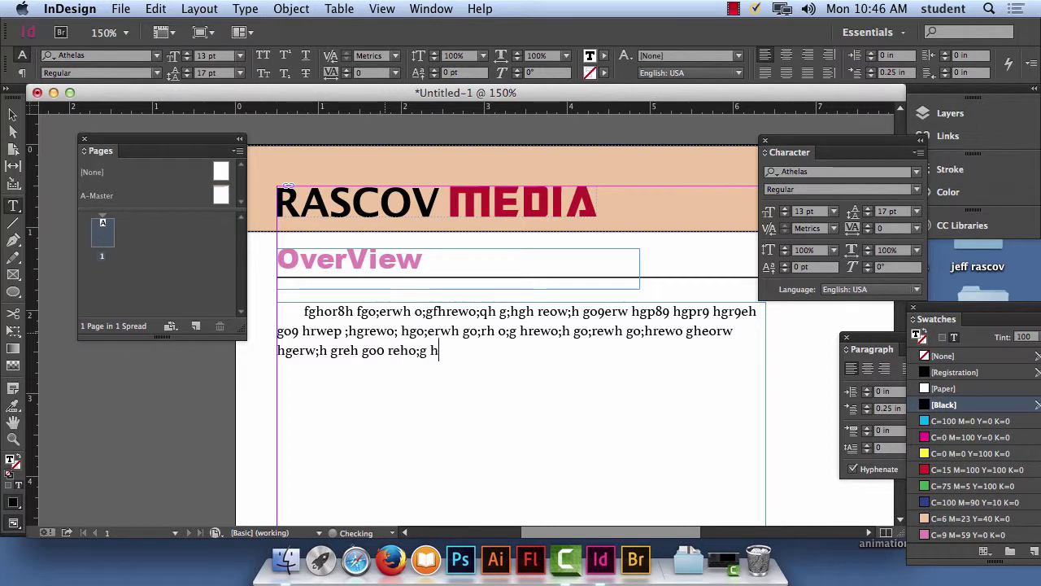
{"action": "type", "text": "reo;h go;rweh o;hgo9rh go;rh eo;g hreog hreohgio;"}
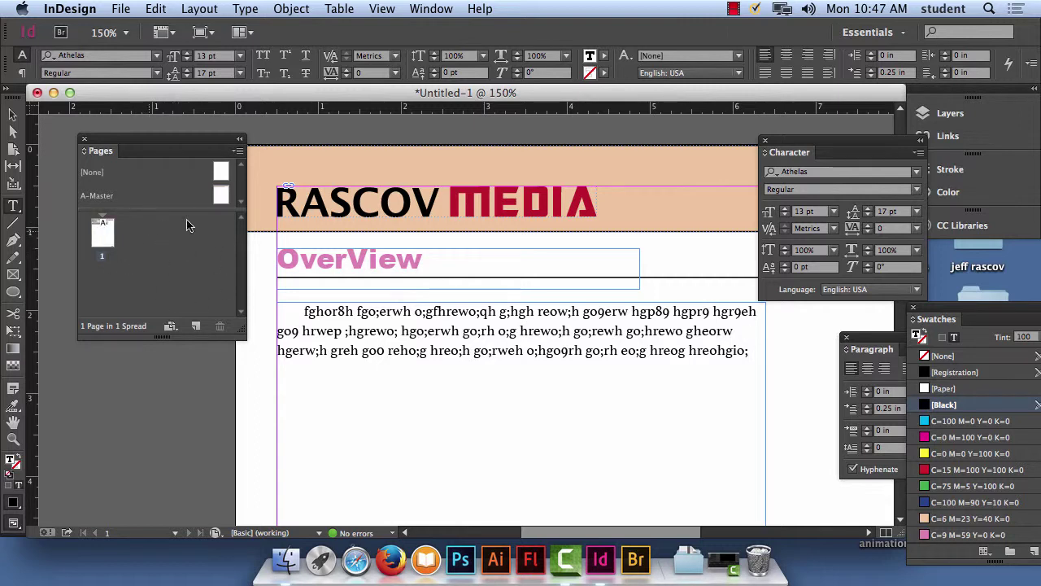
{"action": "left_click", "coordinate": [239, 152]}
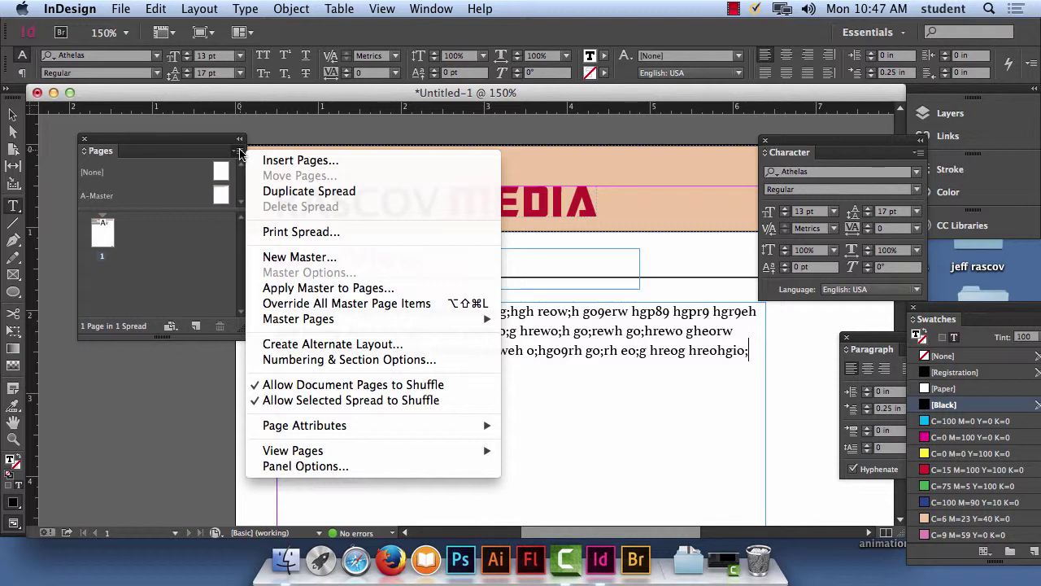
{"action": "left_click", "coordinate": [161, 245]}
{"action": "right_click", "coordinate": [161, 246]}
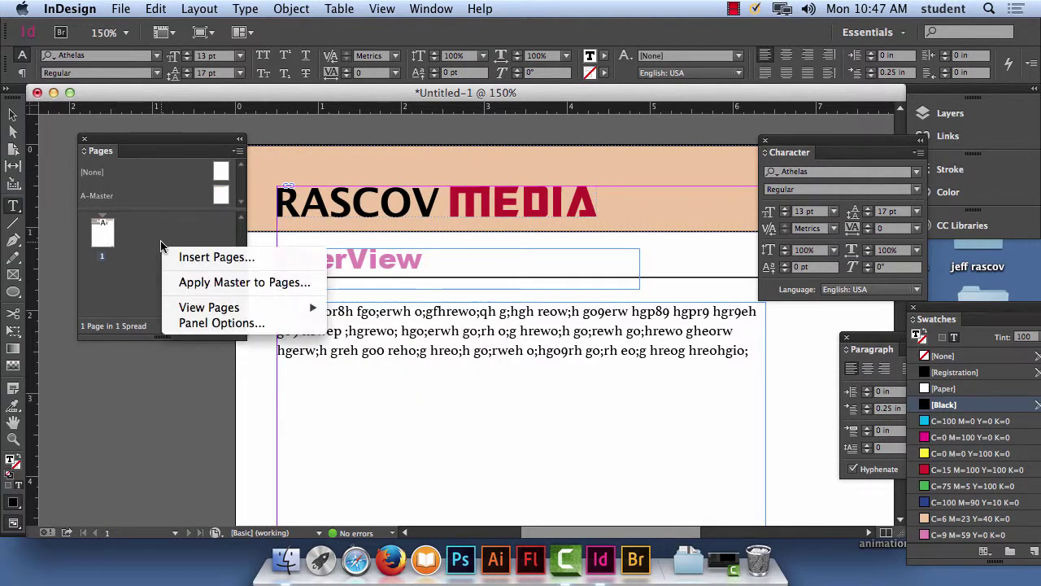
{"action": "mouse_move", "coordinate": [240, 309]}
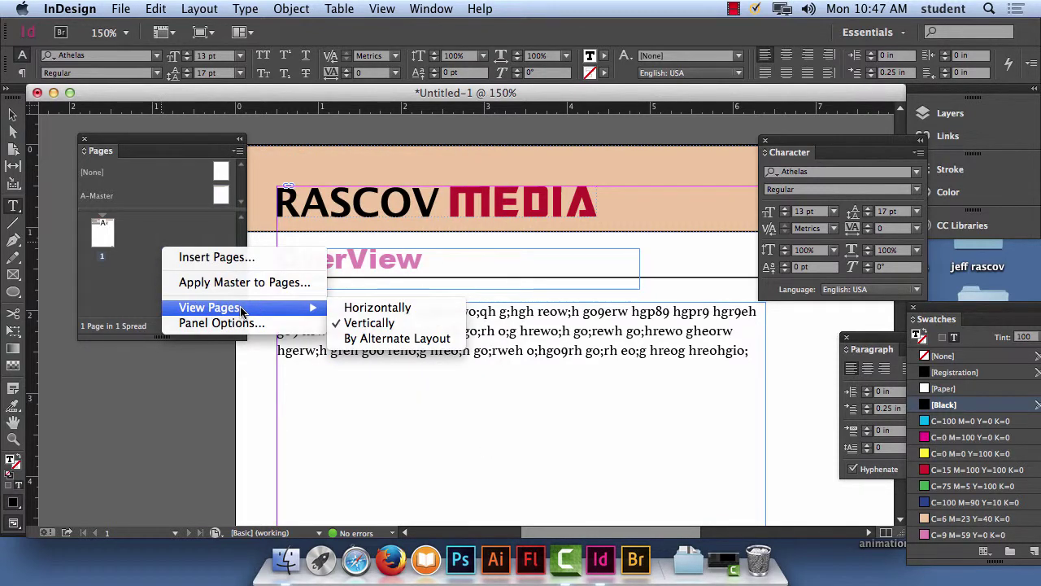
{"action": "left_click", "coordinate": [230, 259]}
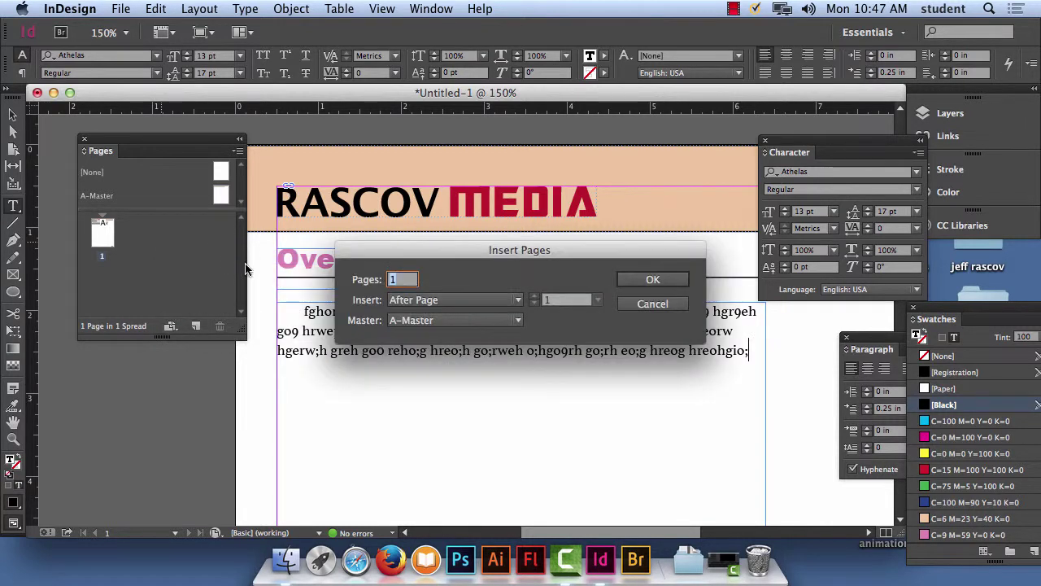
{"action": "left_click", "coordinate": [488, 301]}
{"action": "left_click", "coordinate": [488, 303]}
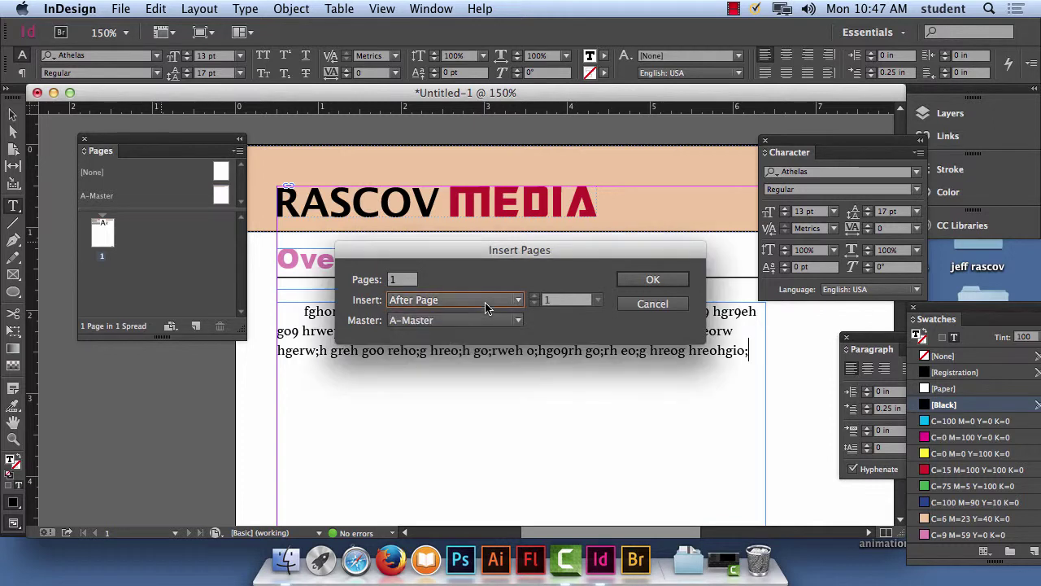
{"action": "left_click", "coordinate": [476, 319]}
{"action": "left_click", "coordinate": [480, 260]}
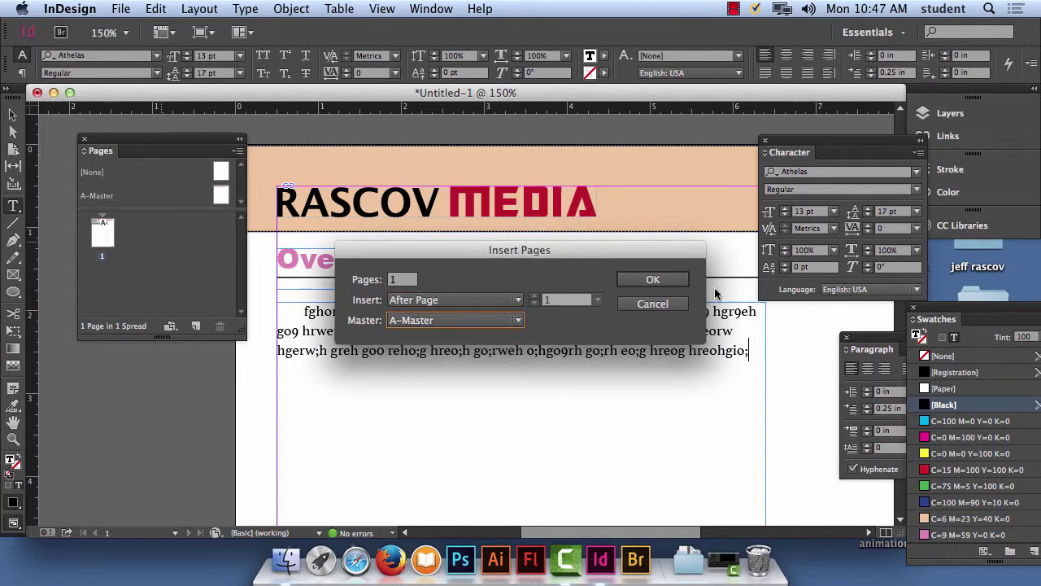
{"action": "left_click", "coordinate": [681, 304]}
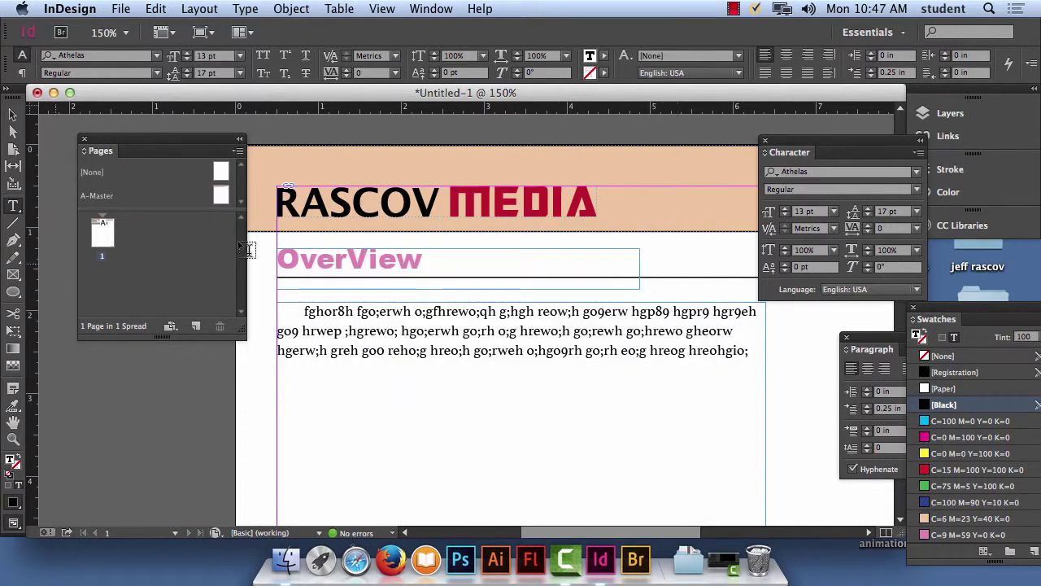
{"action": "right_click", "coordinate": [147, 233]}
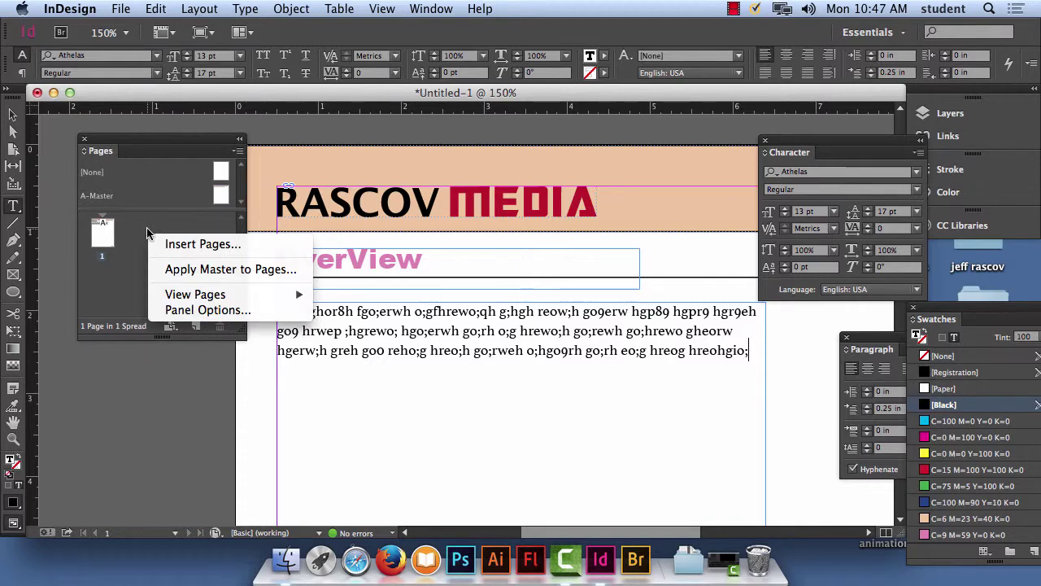
{"action": "key", "text": "Escape"}
{"action": "left_click", "coordinate": [159, 8]}
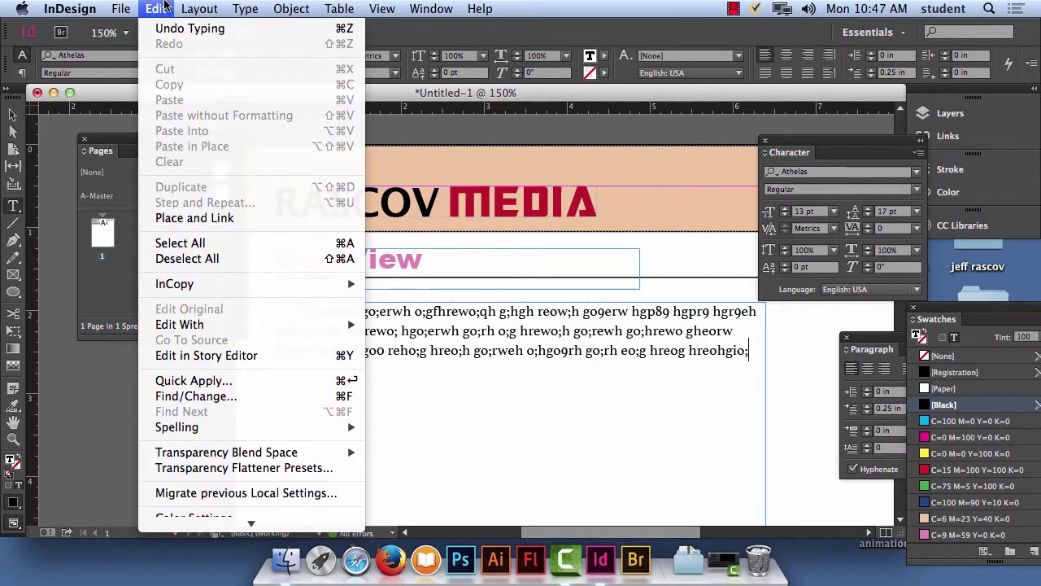
{"action": "mouse_move", "coordinate": [215, 7]}
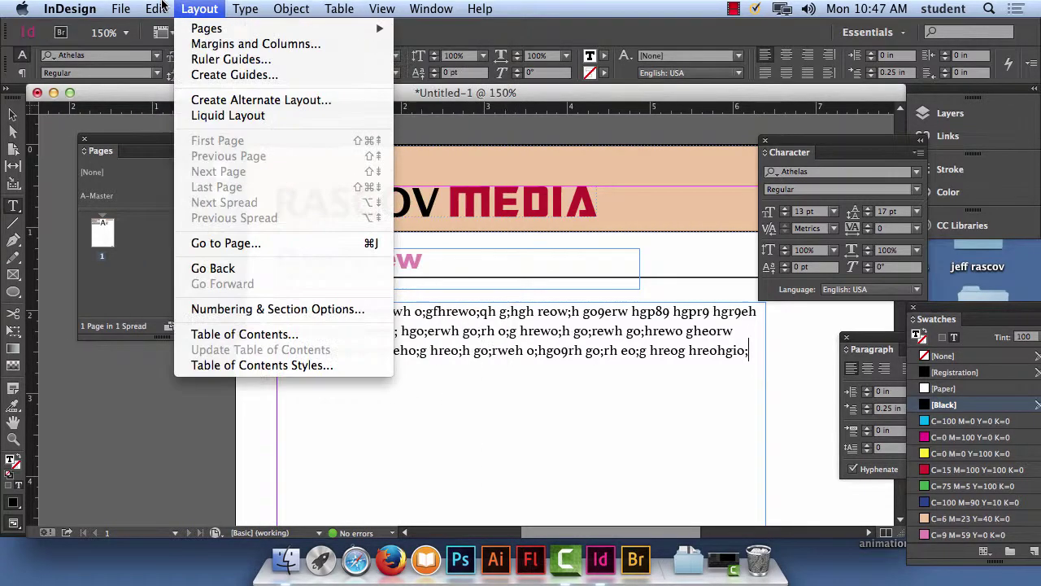
{"action": "left_click", "coordinate": [236, 240]}
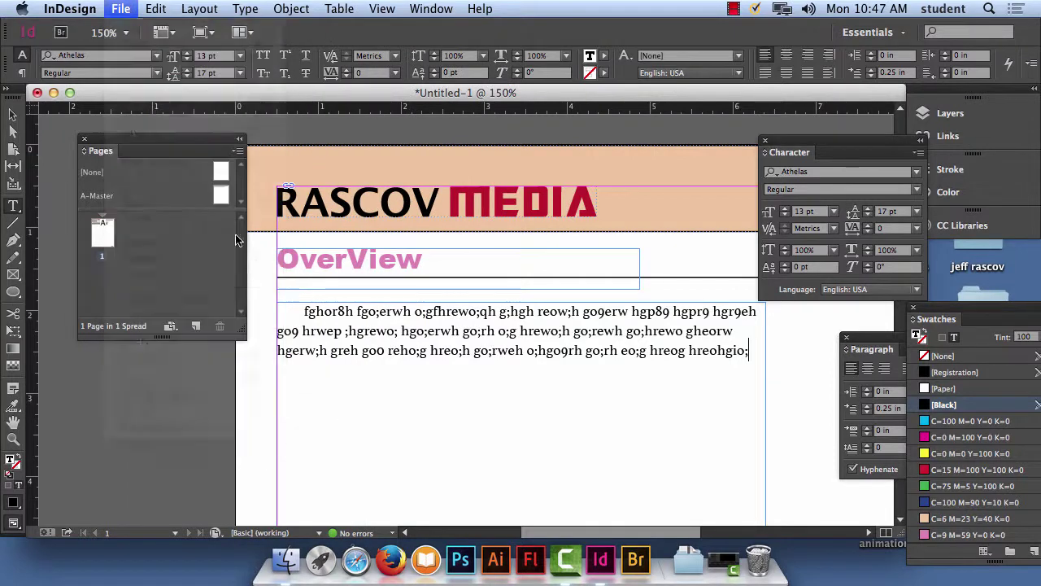
Duplicate the page 1 spread with its heading and body text, and go to the new page 2
{"action": "left_click", "coordinate": [238, 151]}
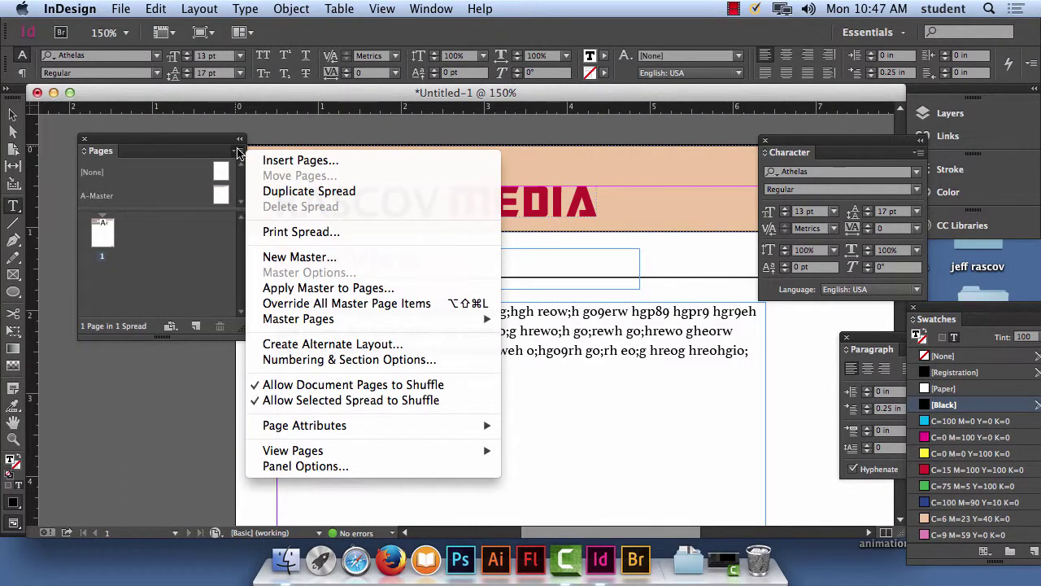
{"action": "left_click", "coordinate": [309, 191]}
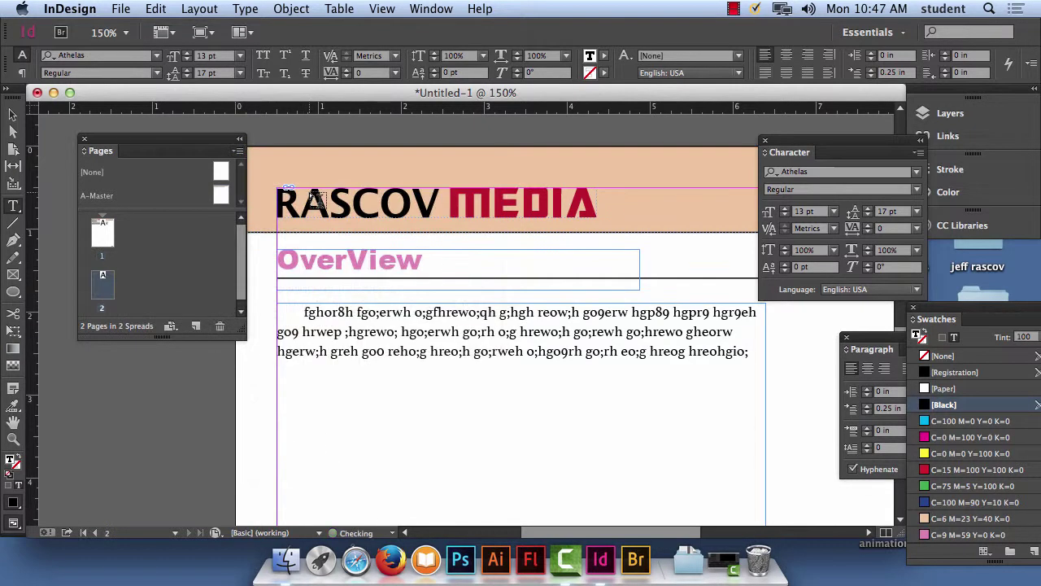
{"action": "double_click", "coordinate": [107, 289]}
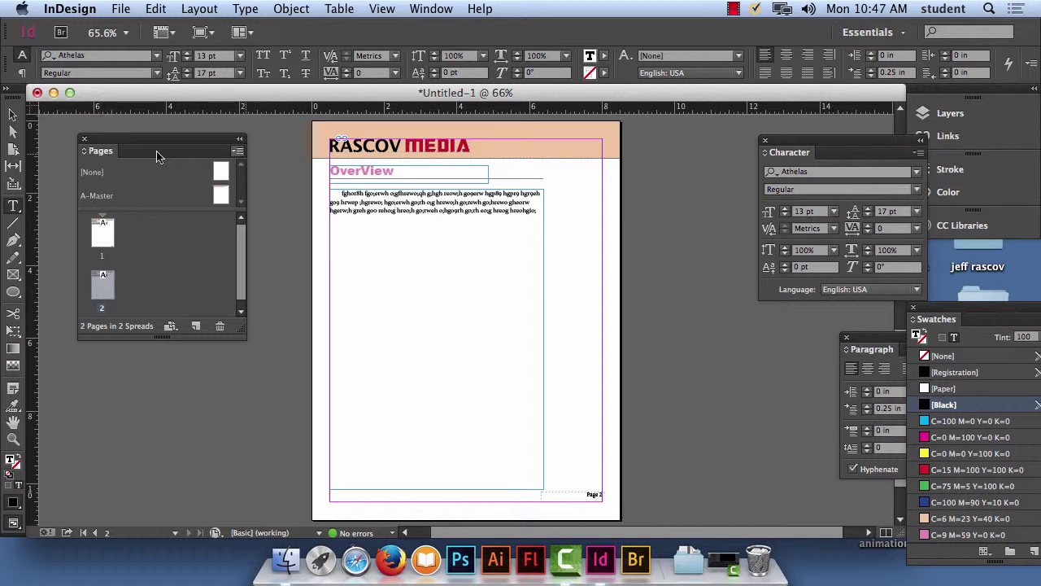
{"action": "left_click", "coordinate": [239, 152]}
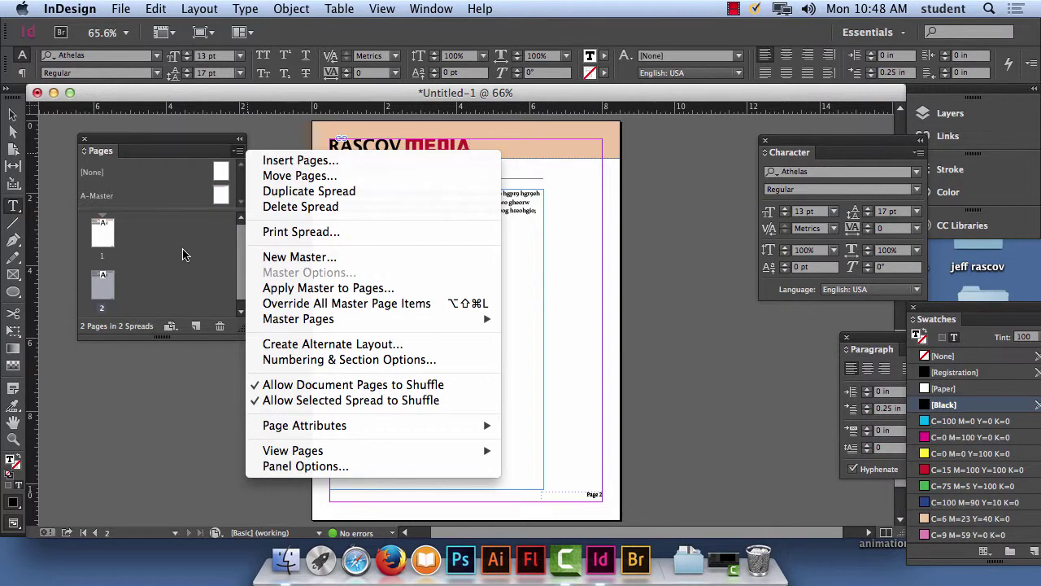
{"action": "key", "text": "Escape"}
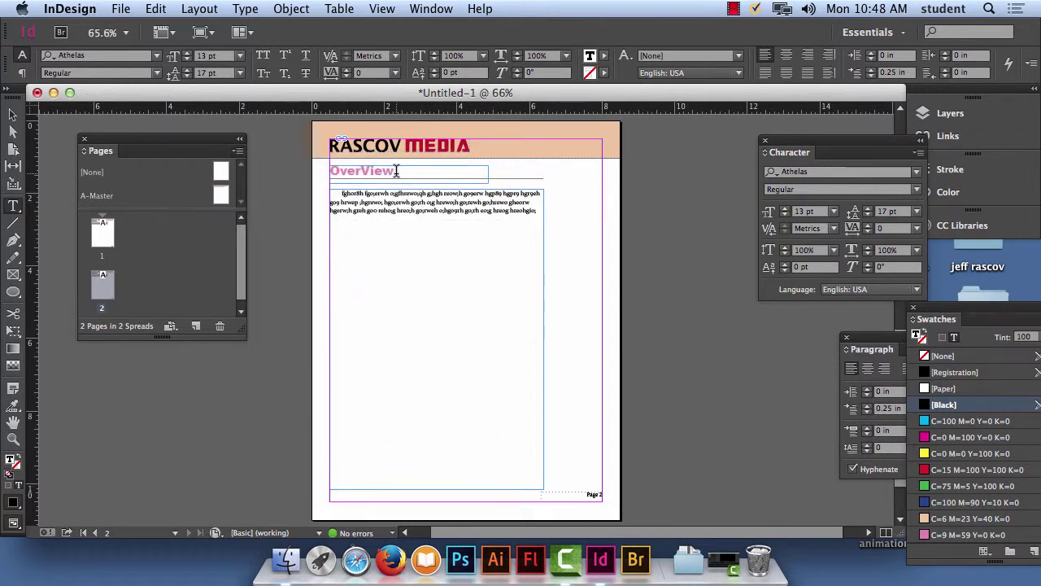
Replace the heading text on page 2 with "Reasearch"
{"action": "left_click_drag", "start_coordinate": [399, 171], "coordinate": [329, 180]}
{"action": "type", "text": "Rea"}
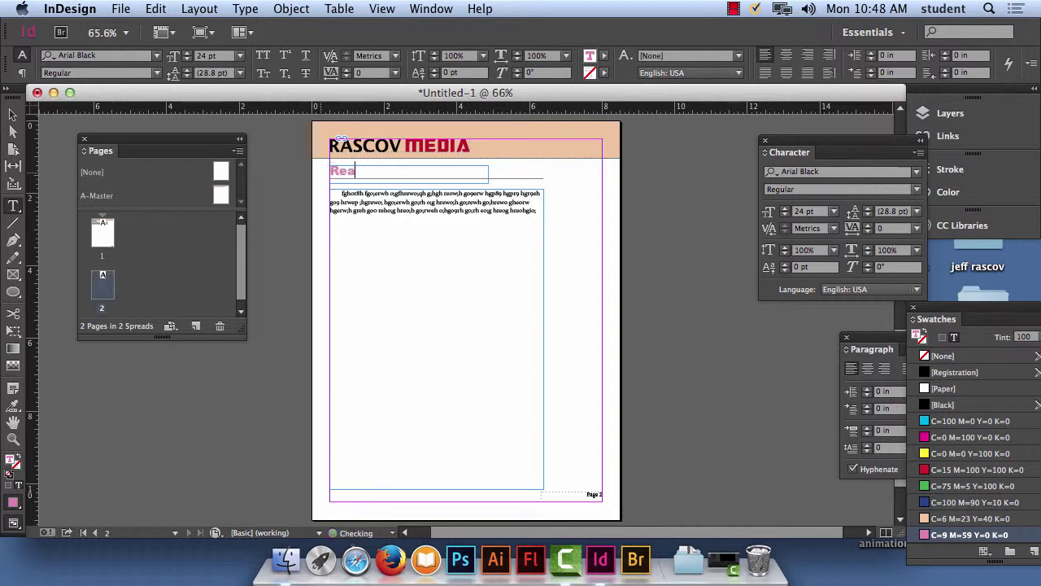
{"action": "type", "text": "search"}
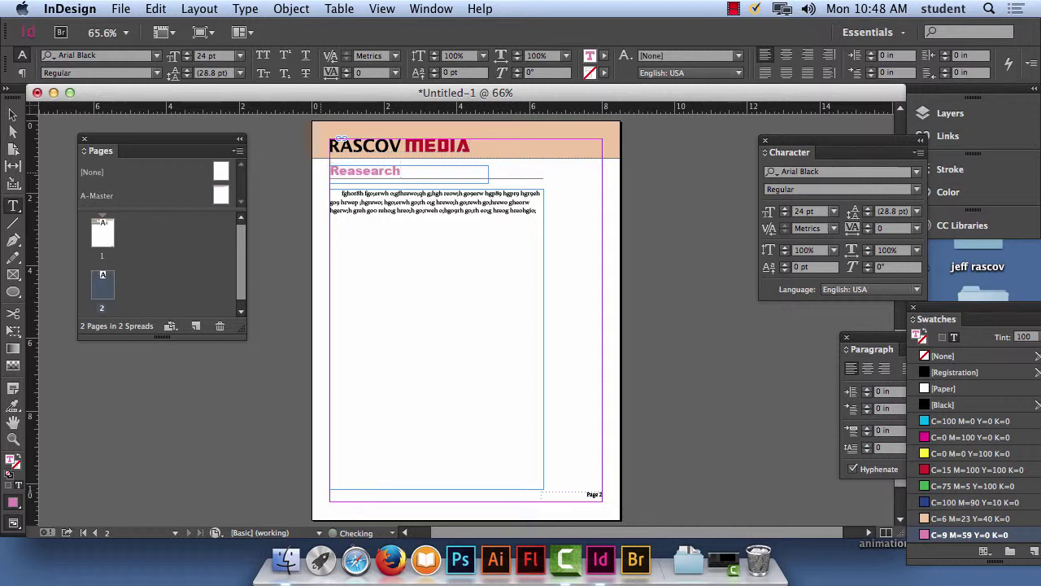